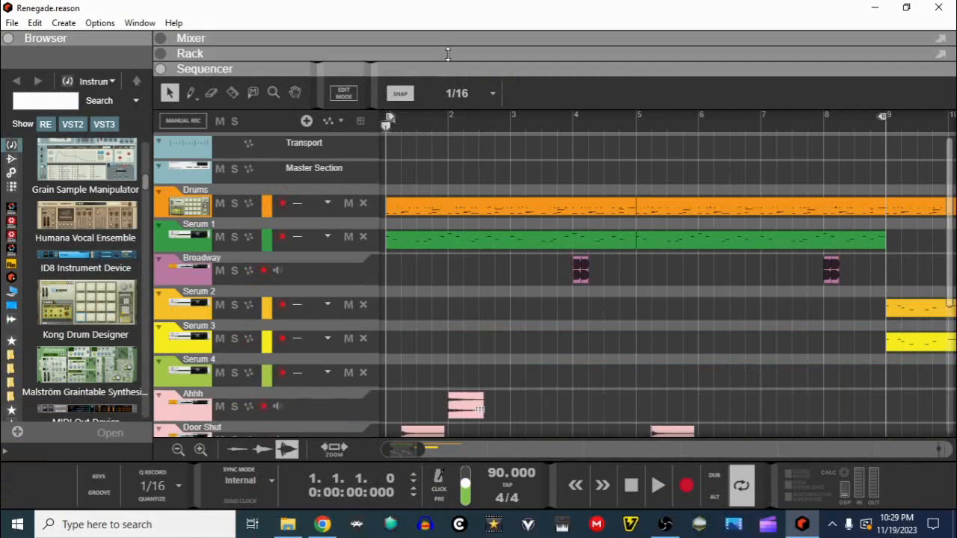
Examine the drum channels' sends, EQ and faders in the mixer, and play the song to check their levels.
drag(450, 51, 340, 527)
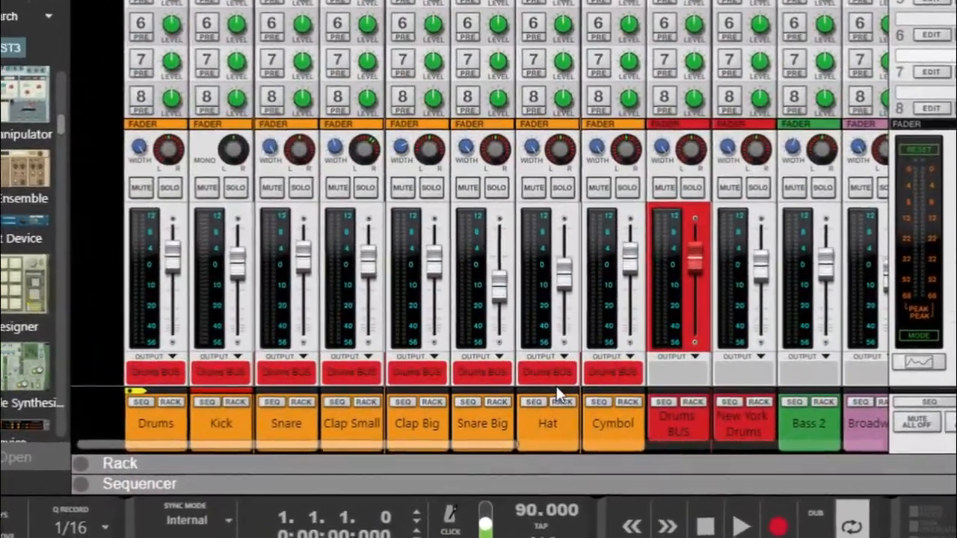
scroll(422, 221, up, 3)
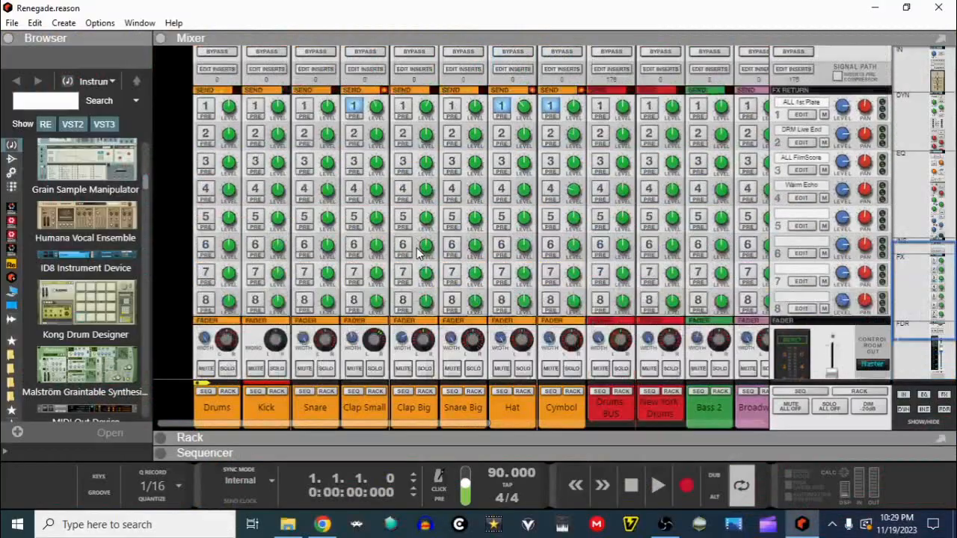
scroll(419, 253, up, 5)
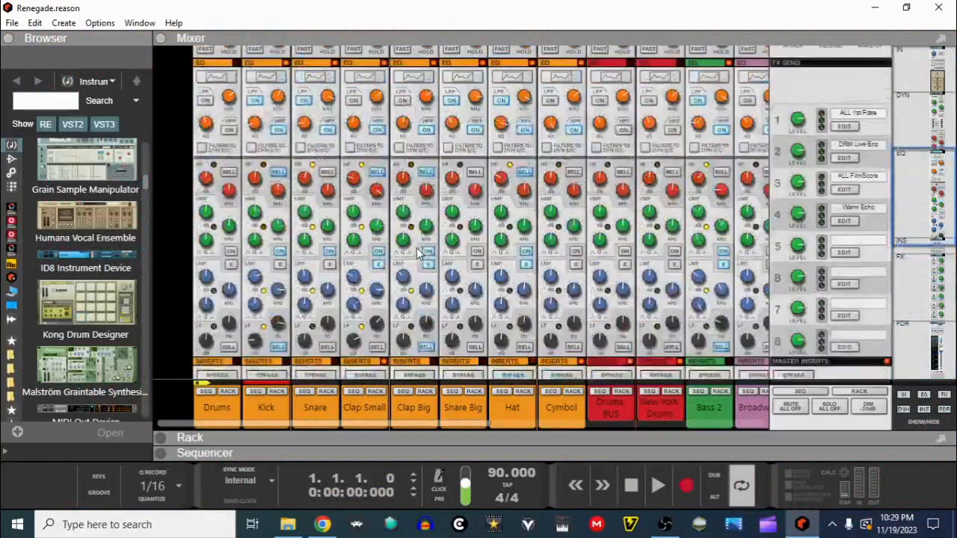
scroll(419, 252, down, 4)
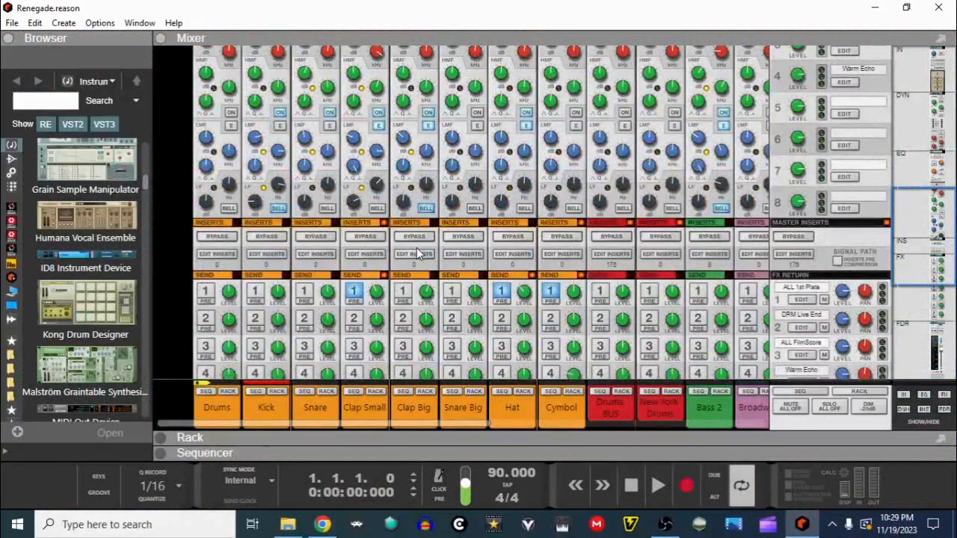
scroll(417, 251, down, 5)
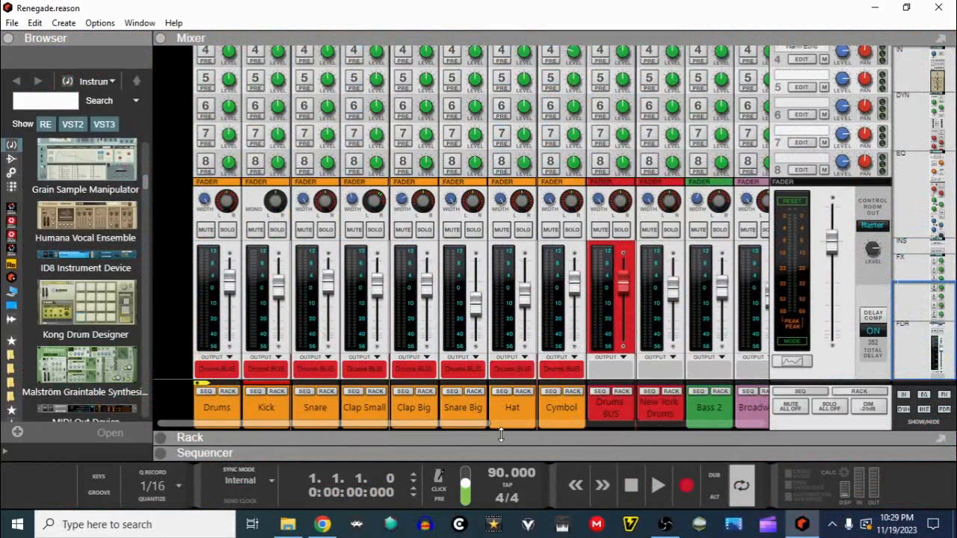
click(658, 489)
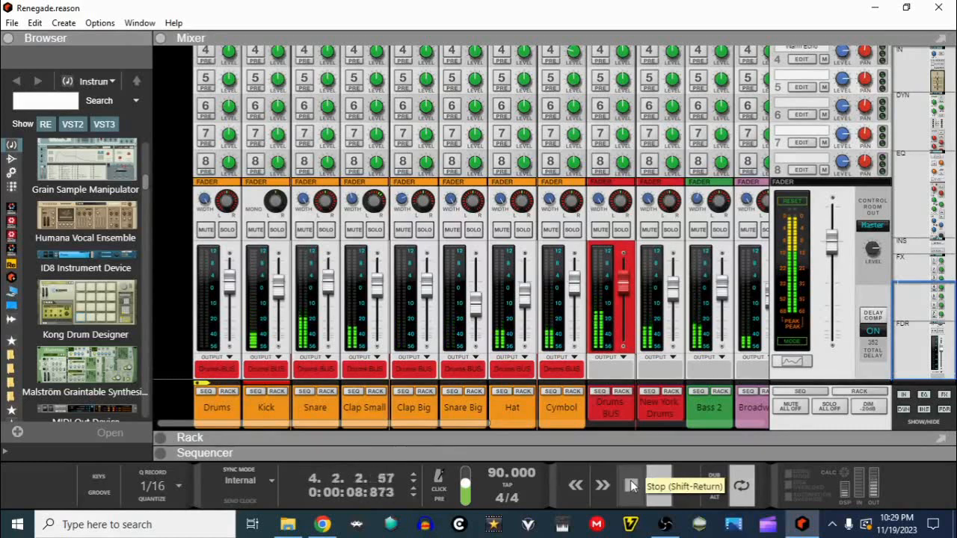
click(631, 487)
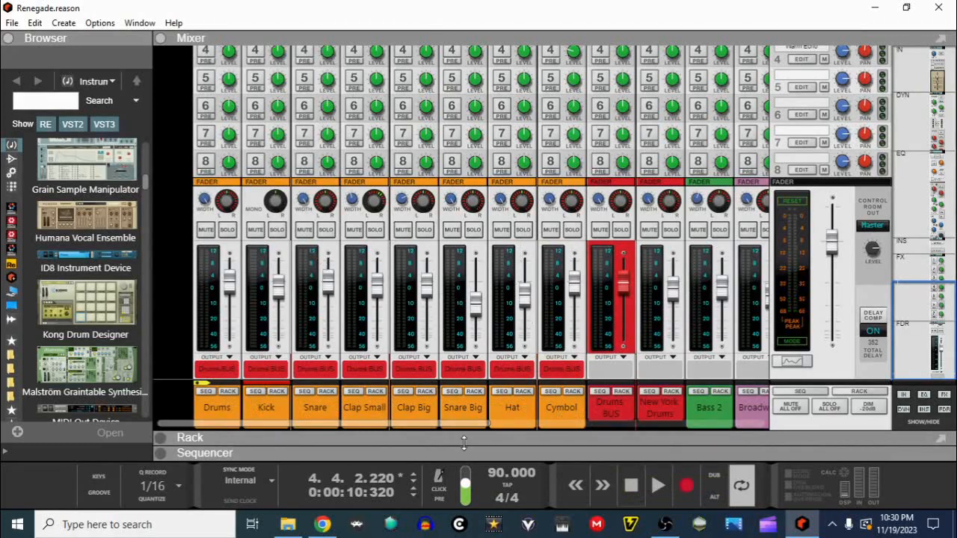
drag(465, 456, 517, 31)
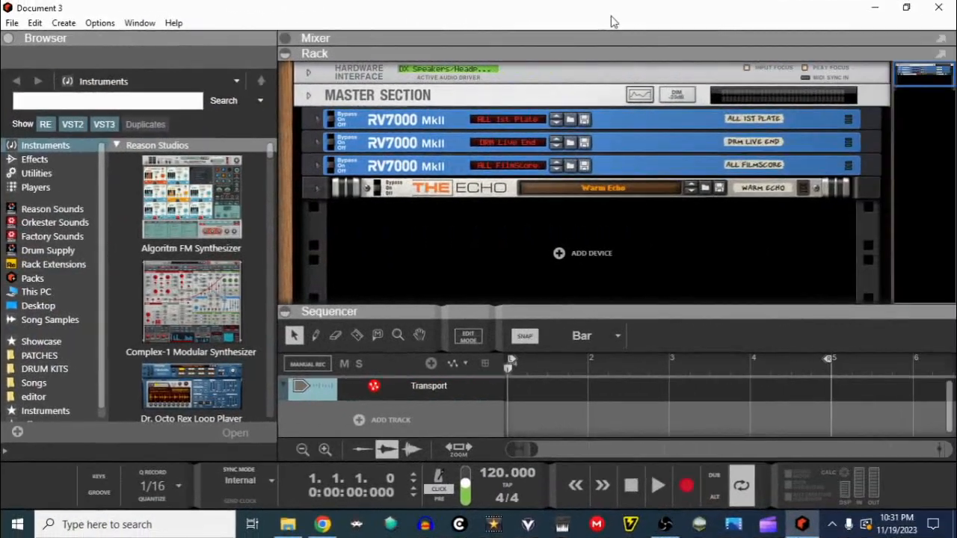
Add a Kong Drum Designer to the rack and reset the device to an empty patch.
drag(373, 306, 323, 536)
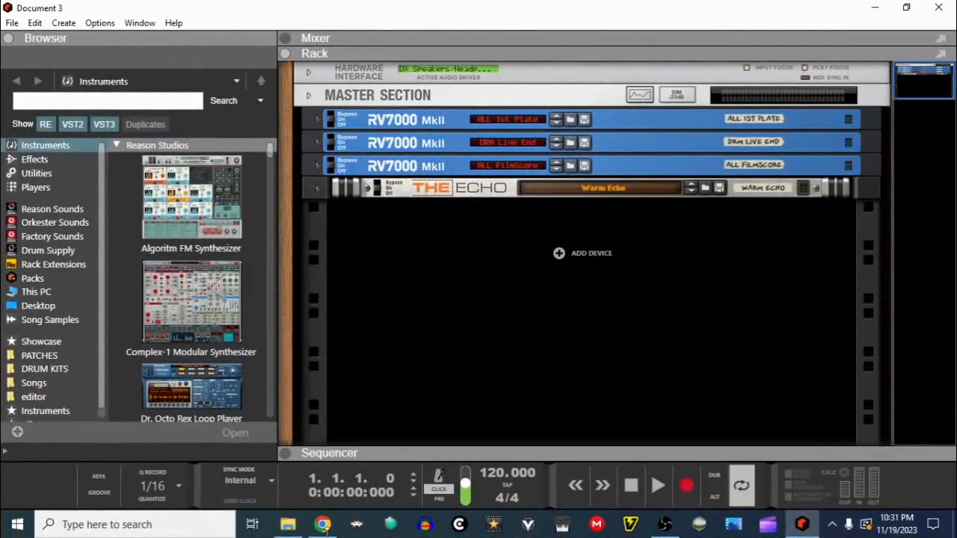
scroll(228, 254, down, 6)
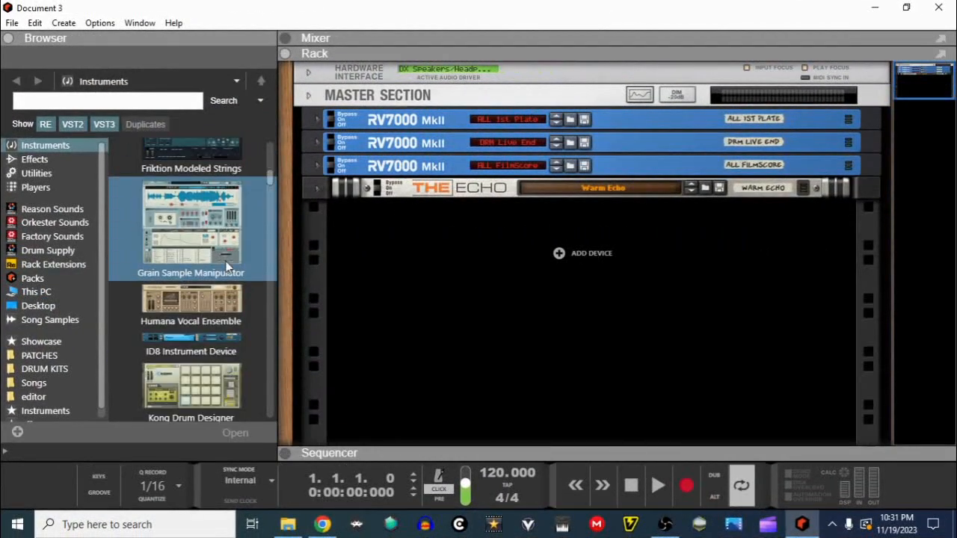
drag(198, 350, 547, 239)
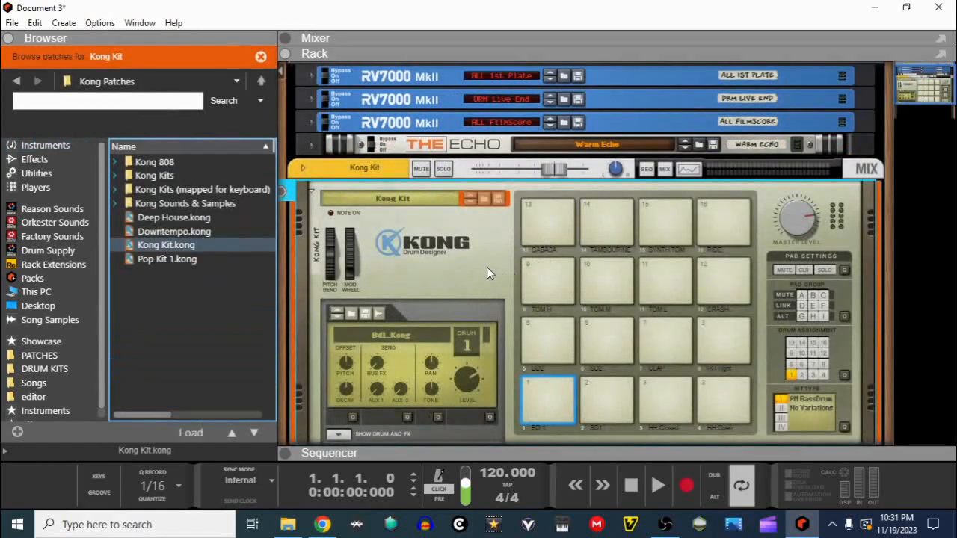
right_click(483, 273)
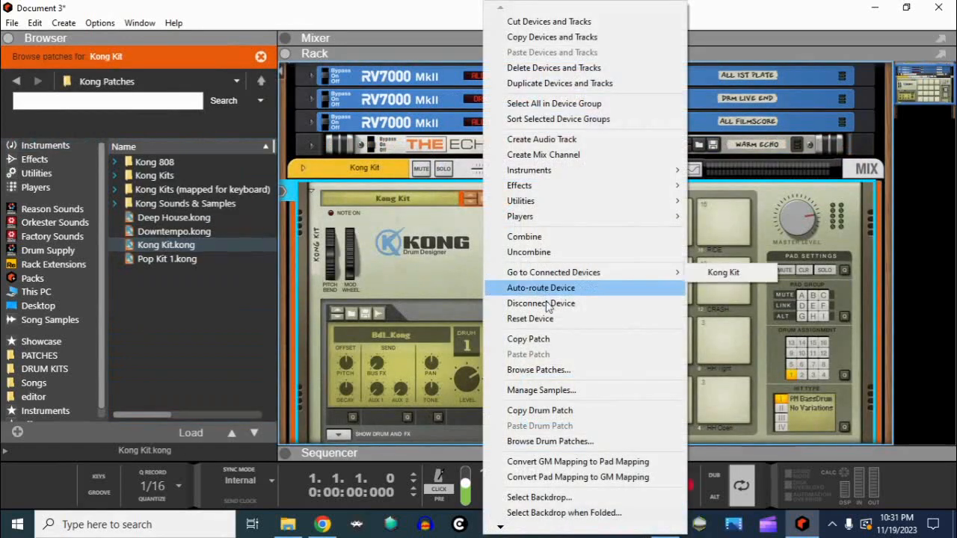
click(548, 320)
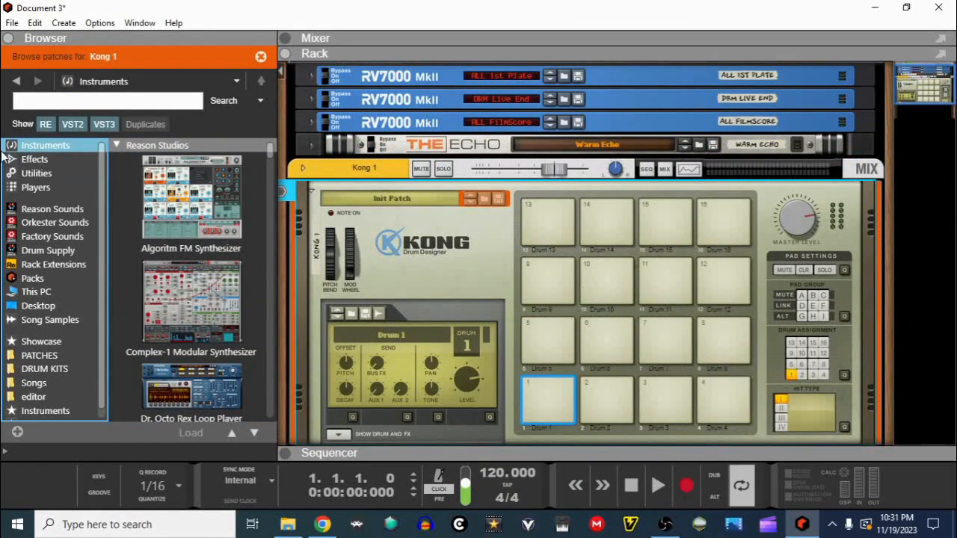
Load Bd_808_ariki.wav from the Drum Supply's Bass Drums folder onto Kong pad 1.
click(42, 254)
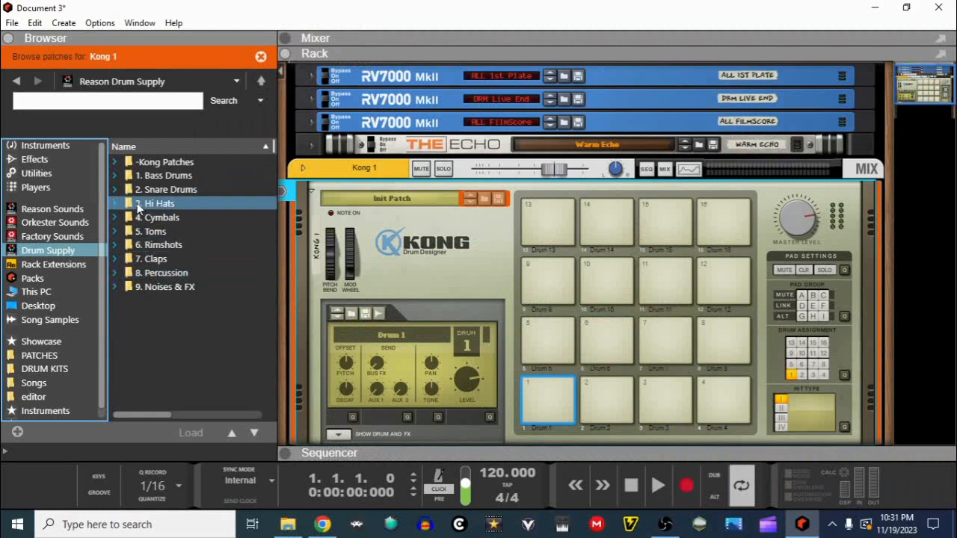
click(119, 175)
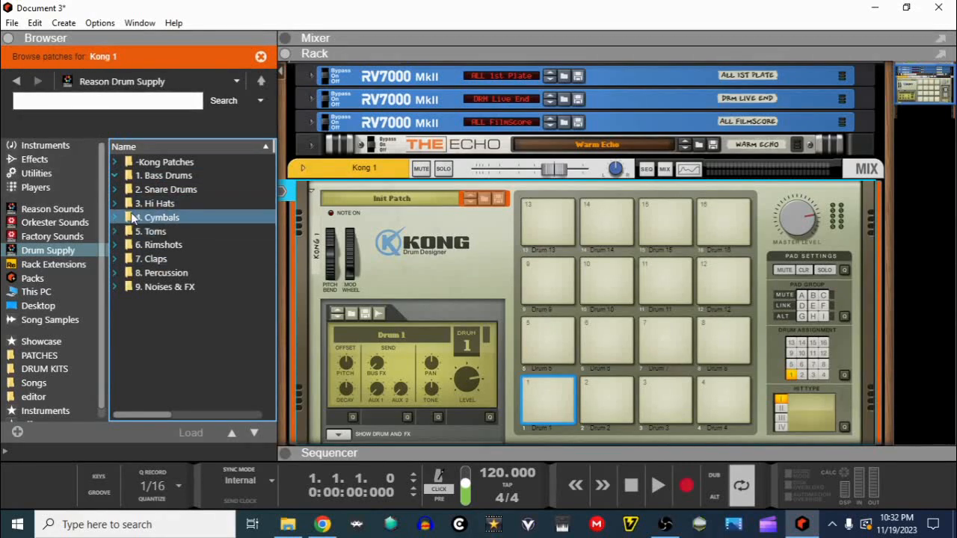
click(260, 56)
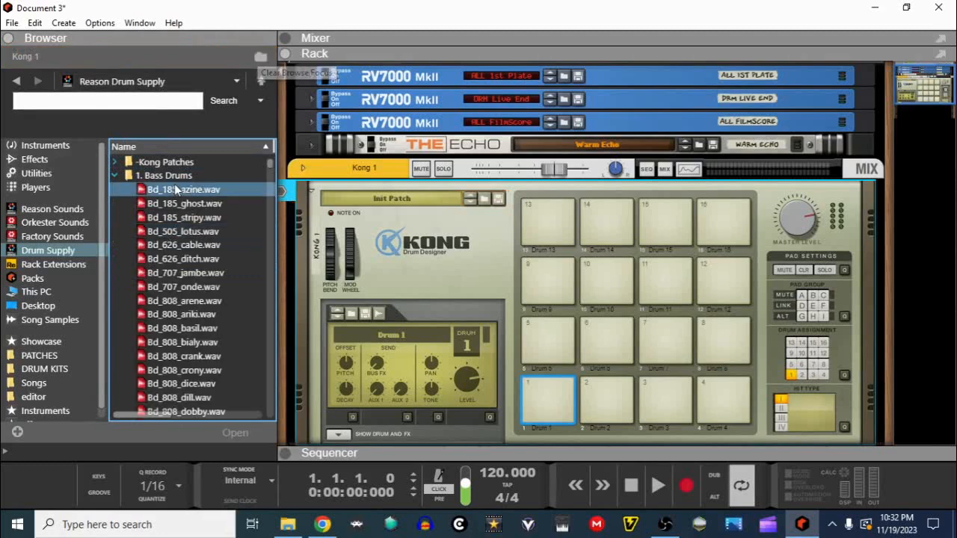
click(183, 315)
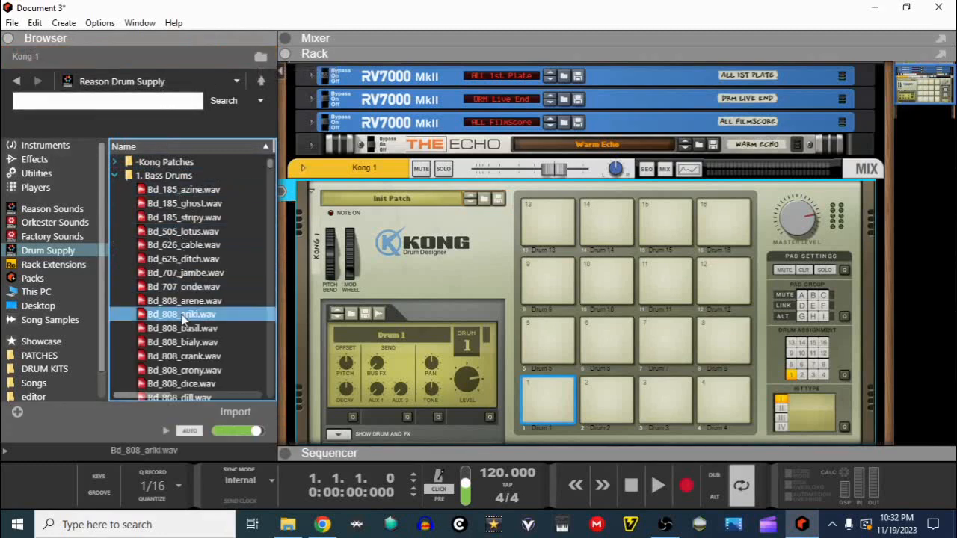
drag(183, 318, 563, 403)
click(557, 397)
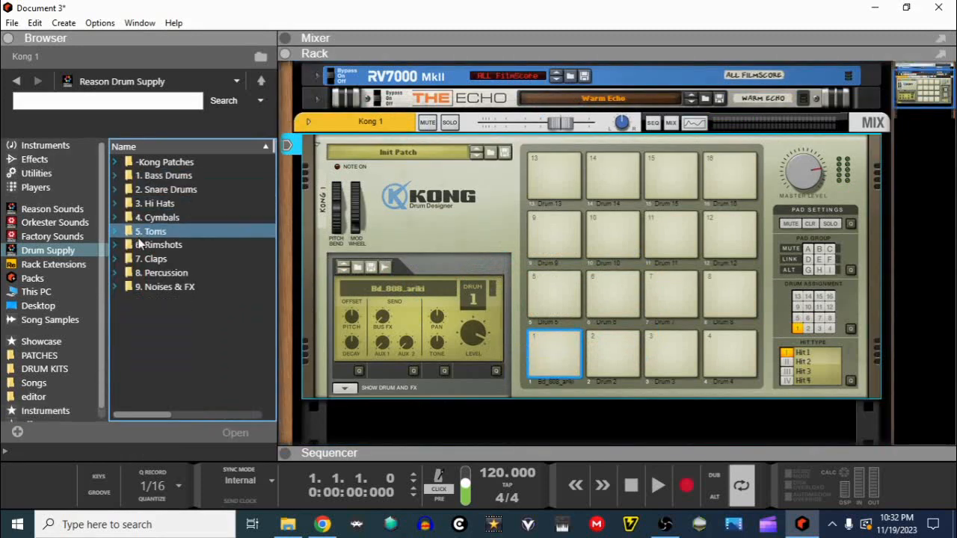
Load Clp_808_aftermath.wav from the Drum Supply's Claps folder onto Kong pad 2.
click(115, 259)
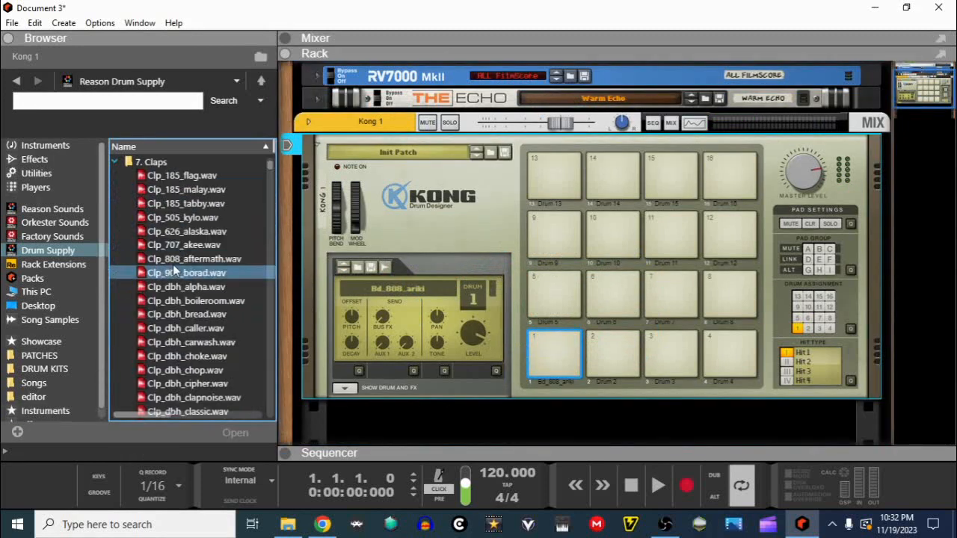
click(200, 260)
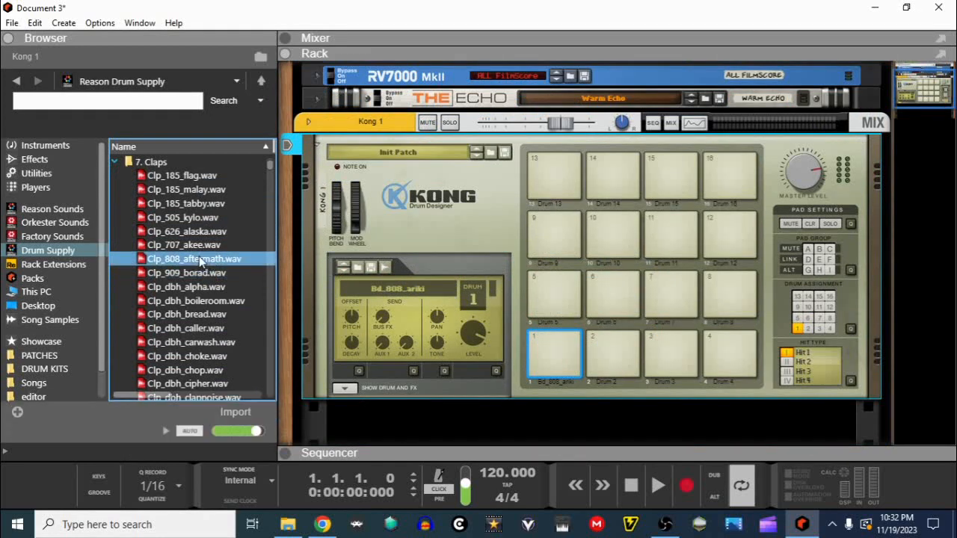
drag(200, 259, 618, 356)
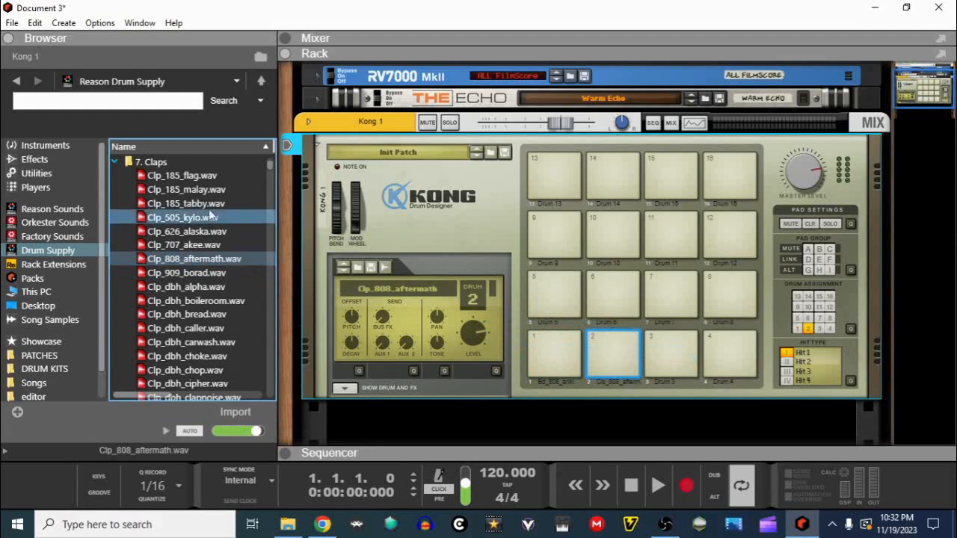
Load Hh_808_chatter.wav from the Hi Hats folder onto Kong pad 3.
click(116, 163)
click(133, 177)
click(124, 217)
double_click(146, 203)
click(206, 259)
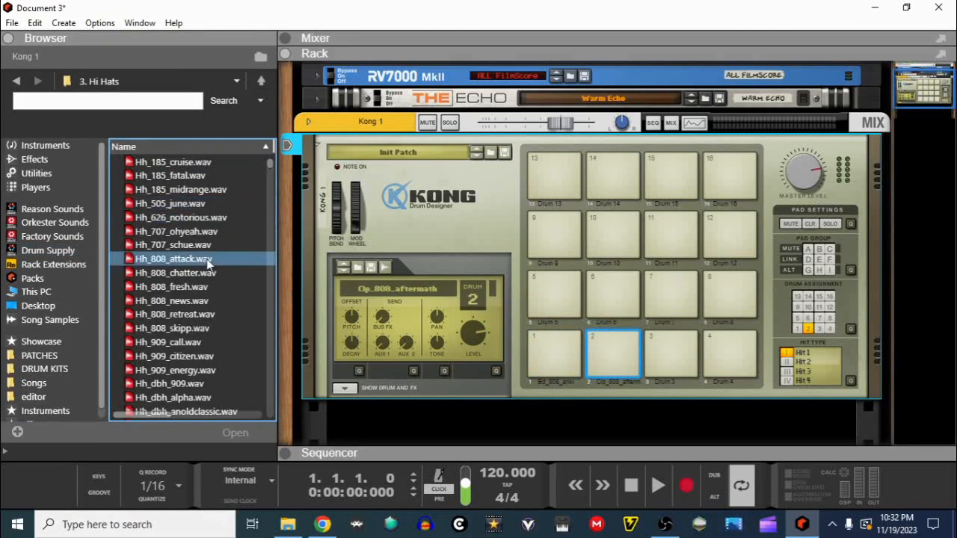
click(198, 273)
drag(194, 272, 679, 343)
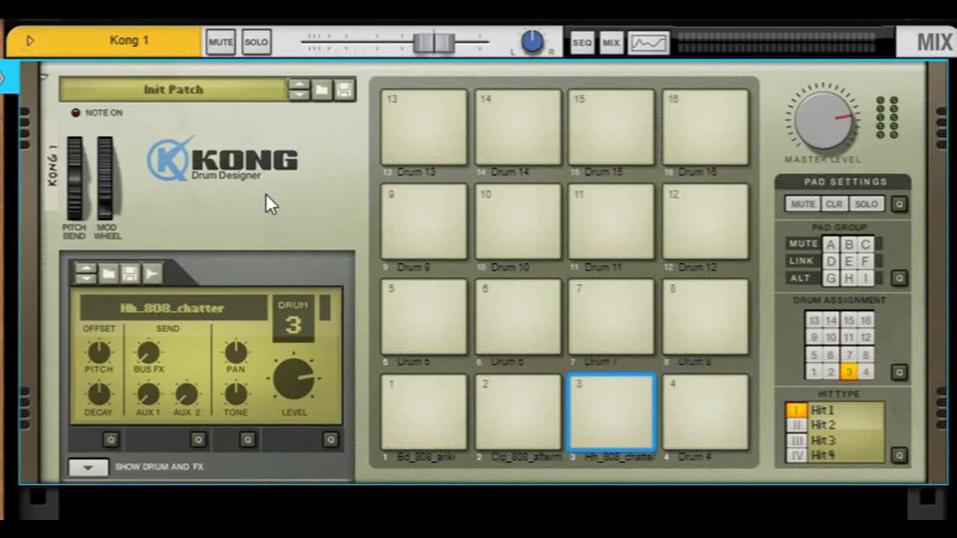
Lower the decay offset of the bass drum on pad 1 to -24 and audition the pad.
click(441, 413)
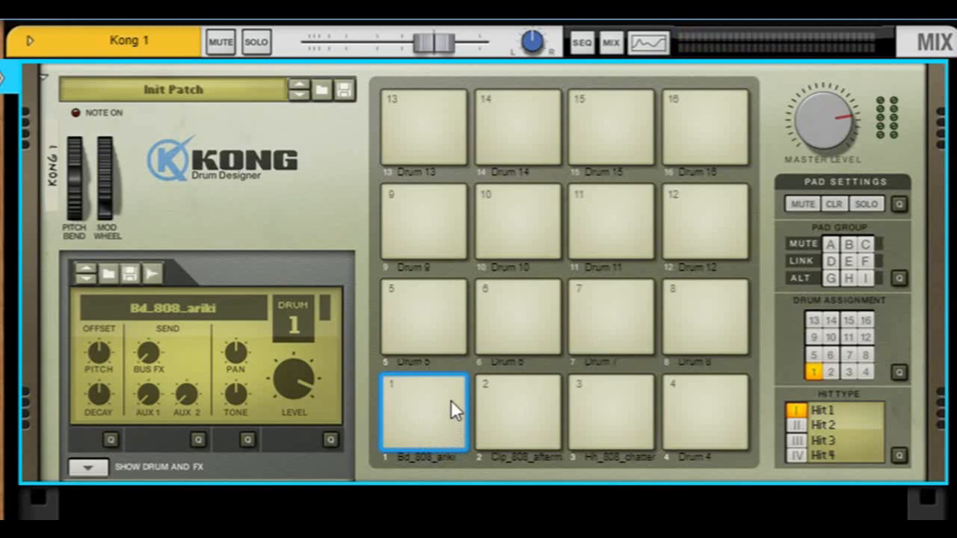
click(416, 397)
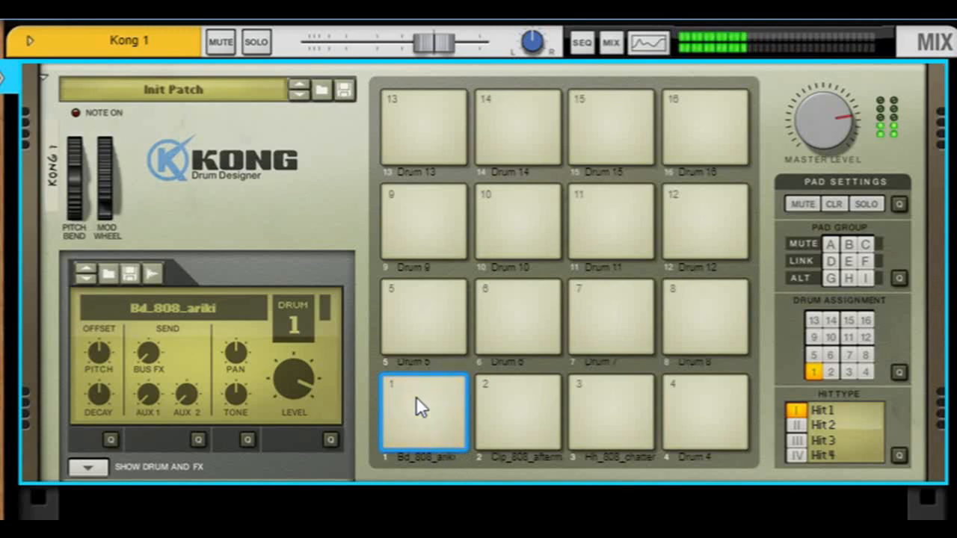
drag(106, 390, 98, 405)
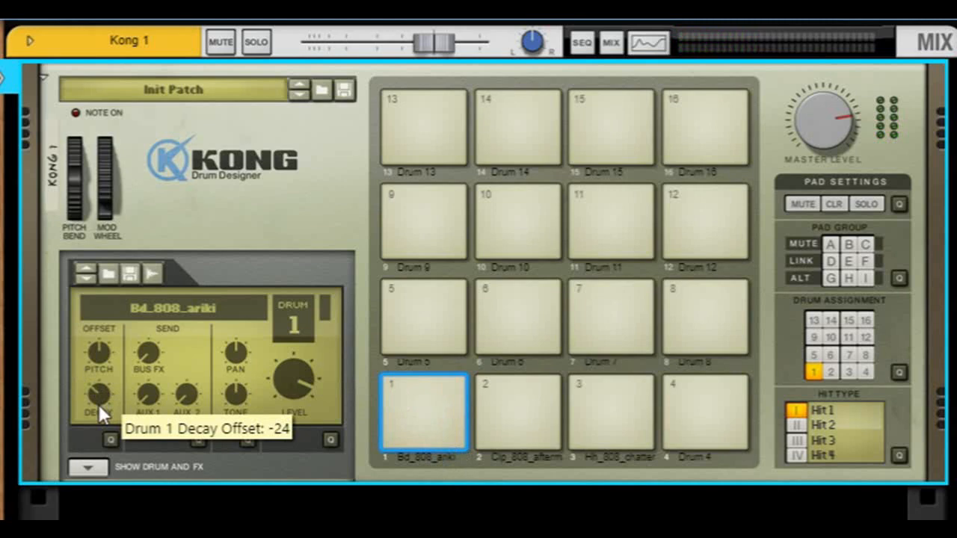
click(419, 416)
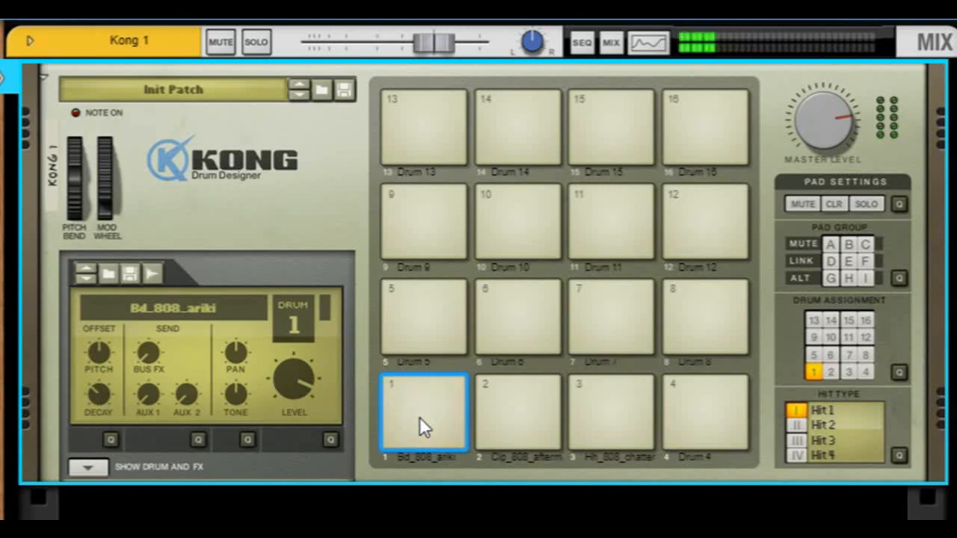
Set the level of the hi-hat on pad 3 to 114, lower its decay offset and audition the pad.
click(624, 409)
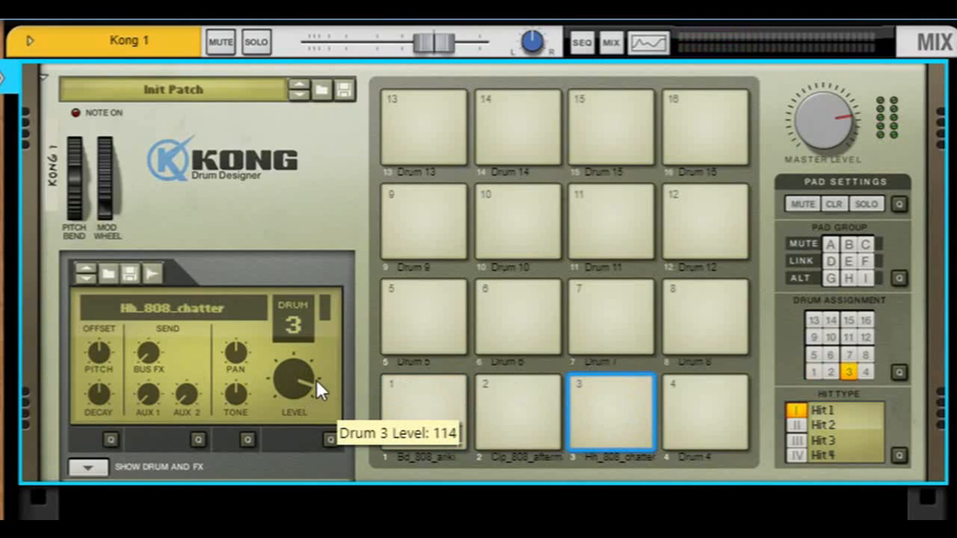
click(604, 421)
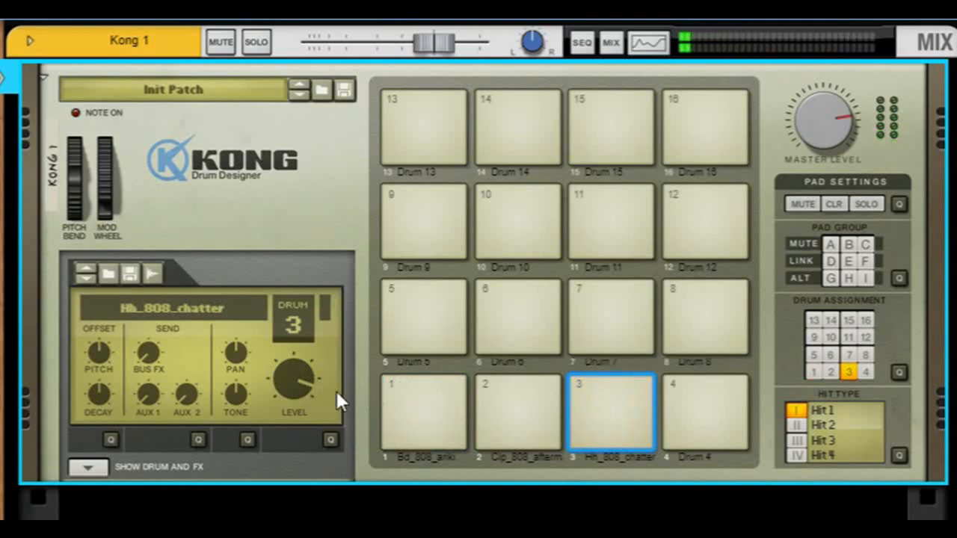
drag(103, 396, 87, 411)
click(627, 423)
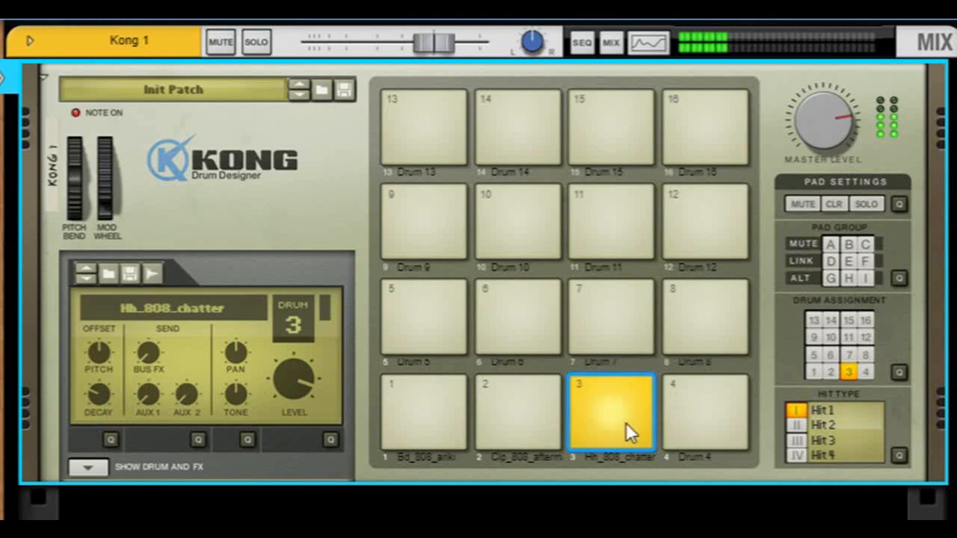
drag(108, 401, 100, 404)
click(616, 417)
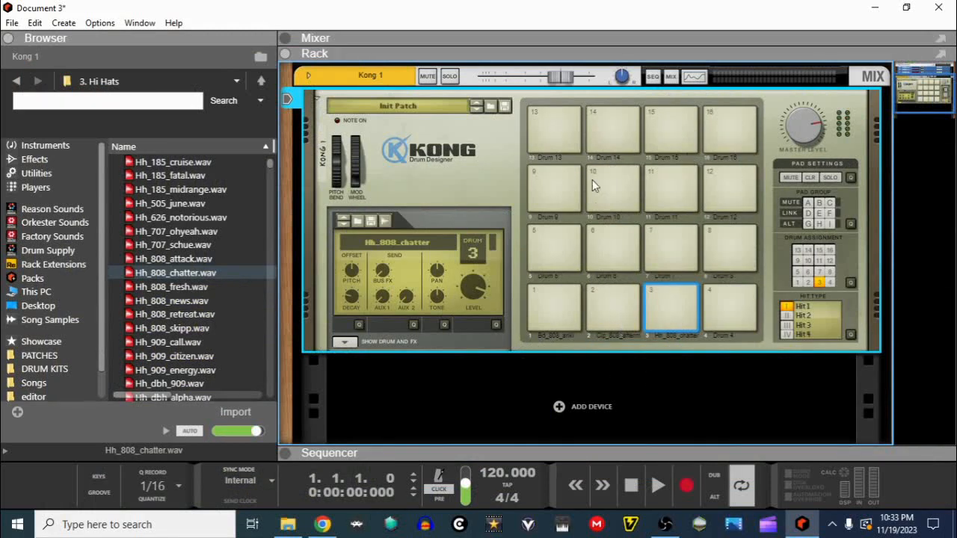
Create three mix channels in the rack below the Kong drum device.
scroll(494, 332, down, 2)
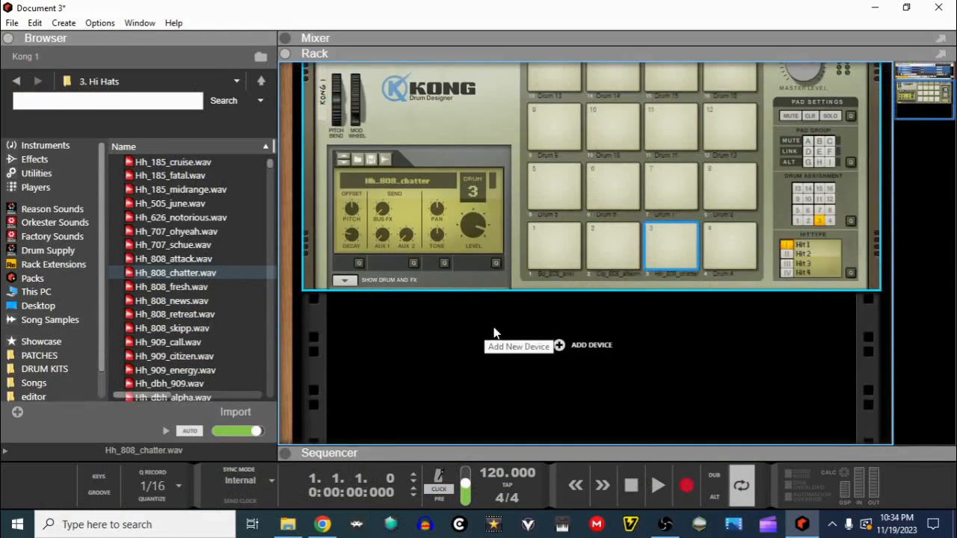
right_click(493, 332)
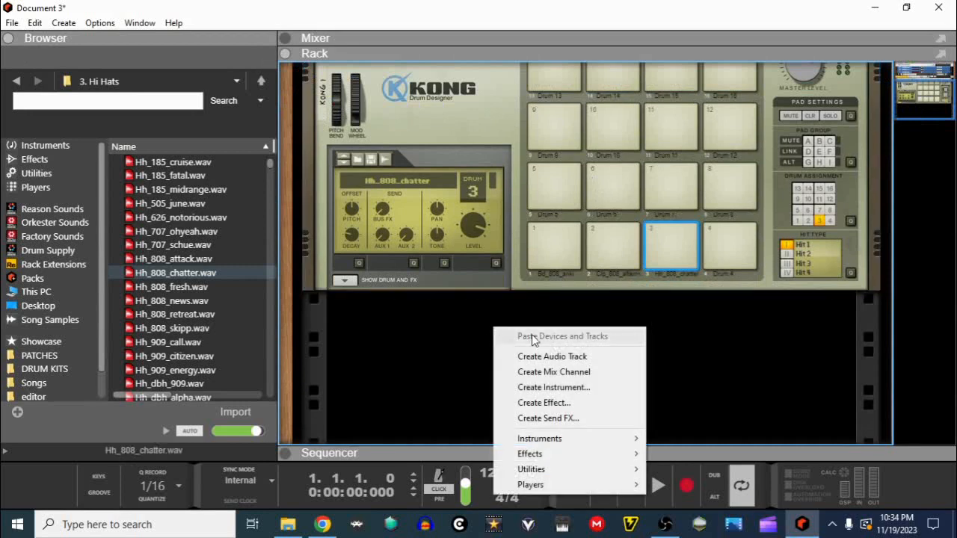
click(583, 373)
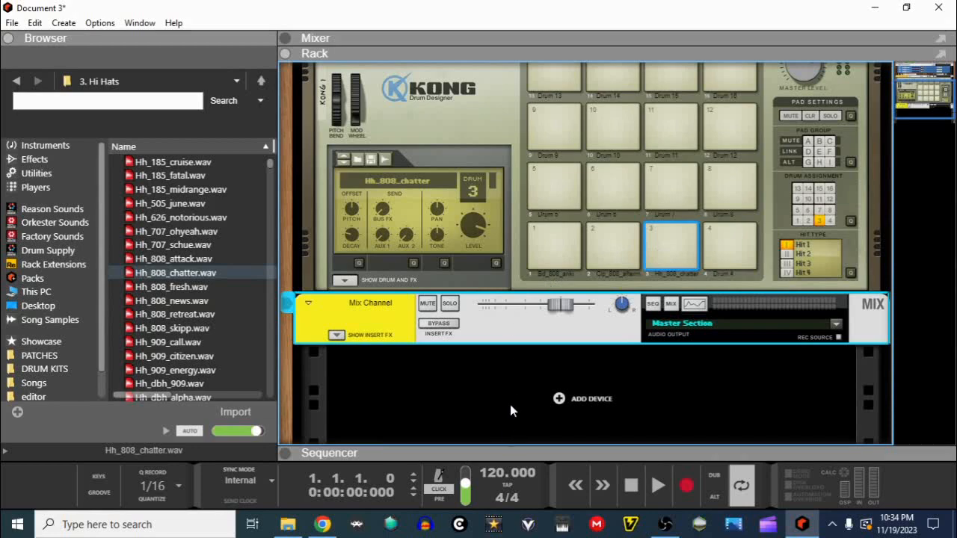
right_click(486, 364)
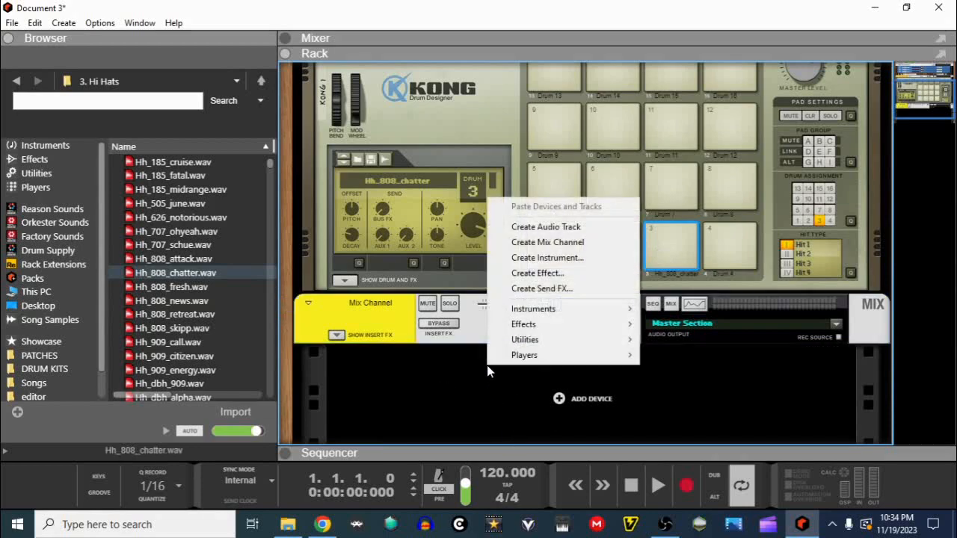
mouse_move(552, 330)
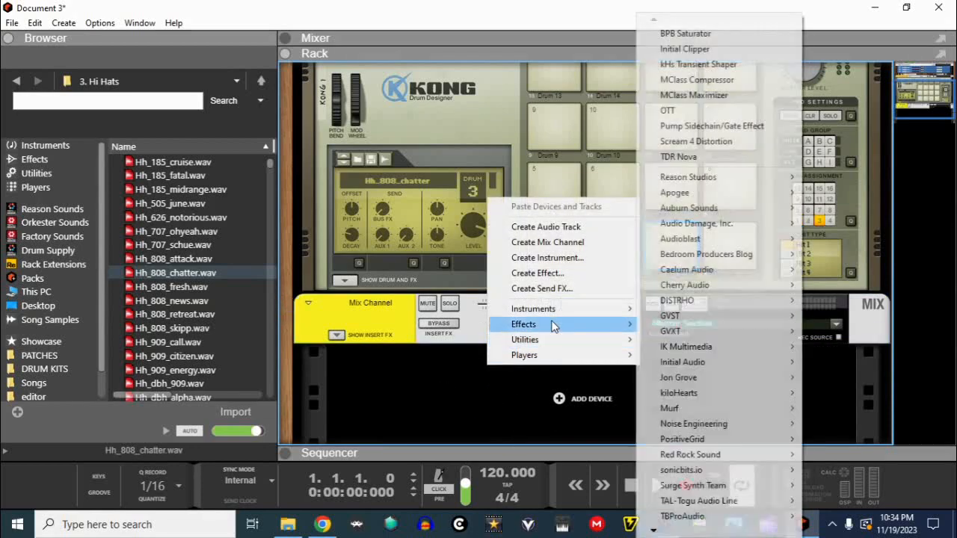
click(553, 242)
right_click(538, 420)
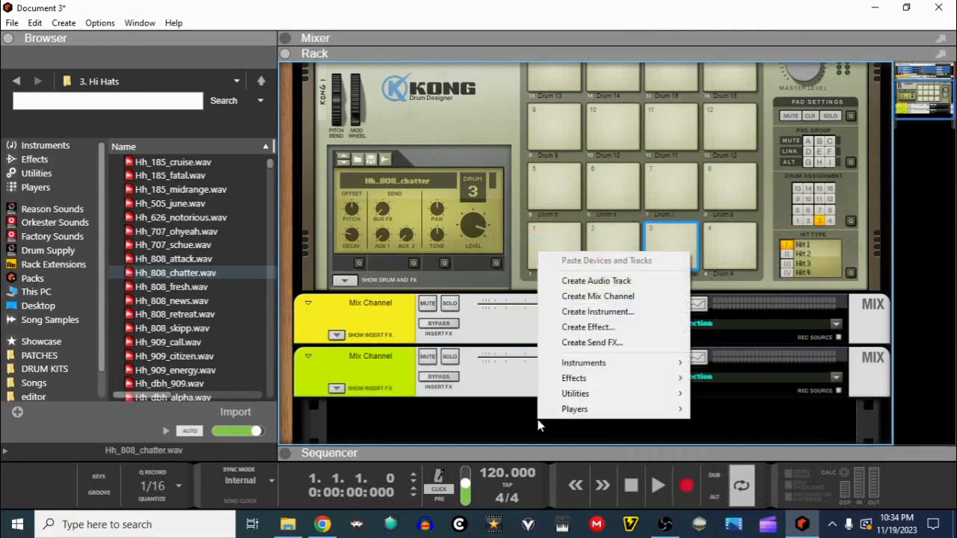
click(590, 299)
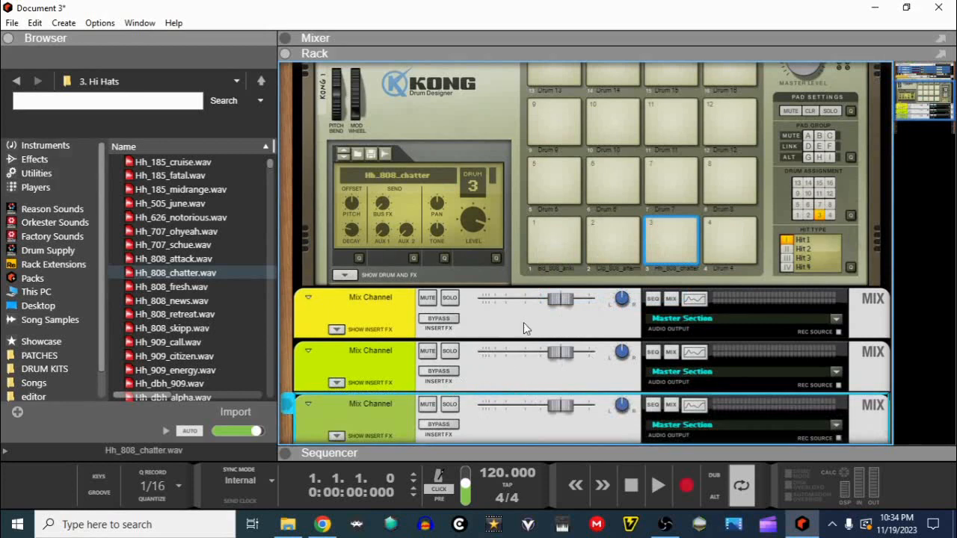
Show the drum and FX section for Kong pad 1 and set its NN-Nano sampler to Monophonic.
scroll(457, 176, up, 2)
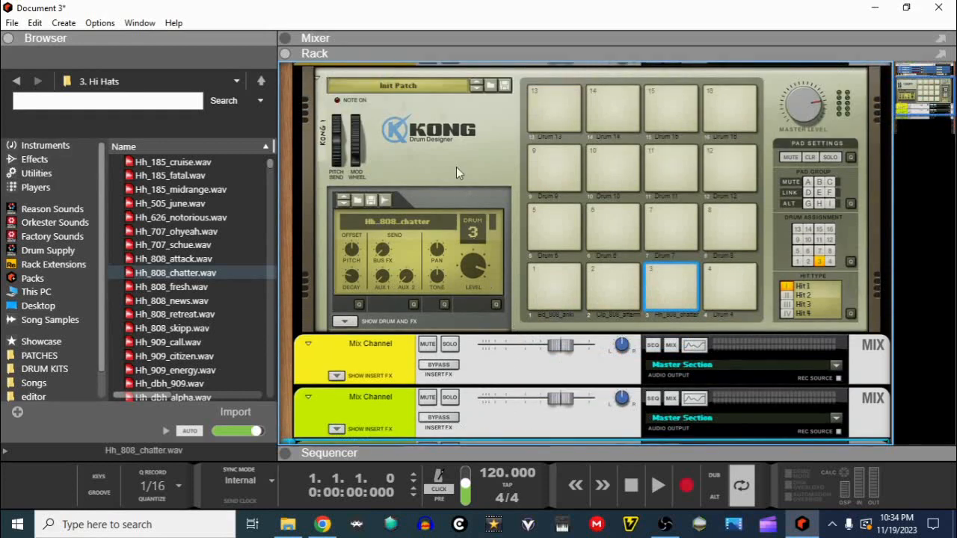
click(554, 286)
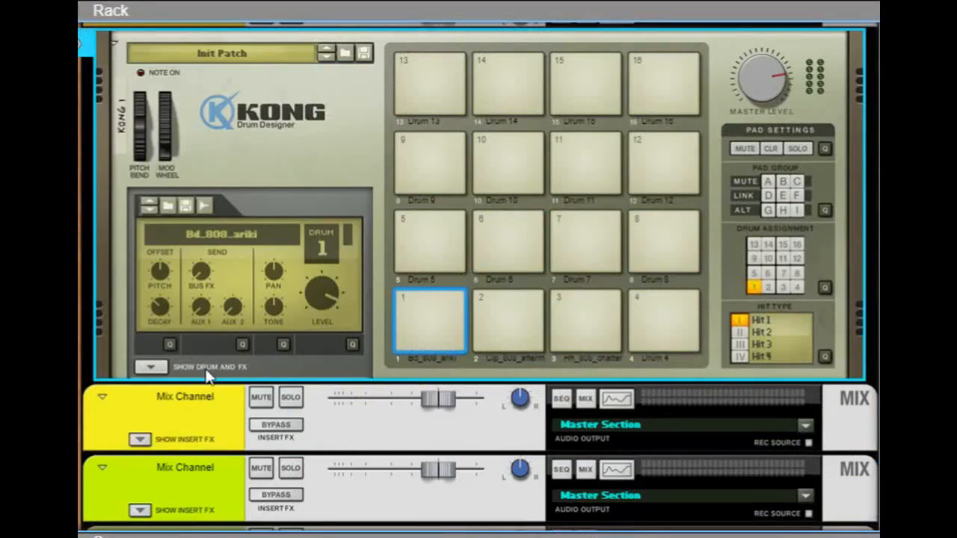
click(152, 366)
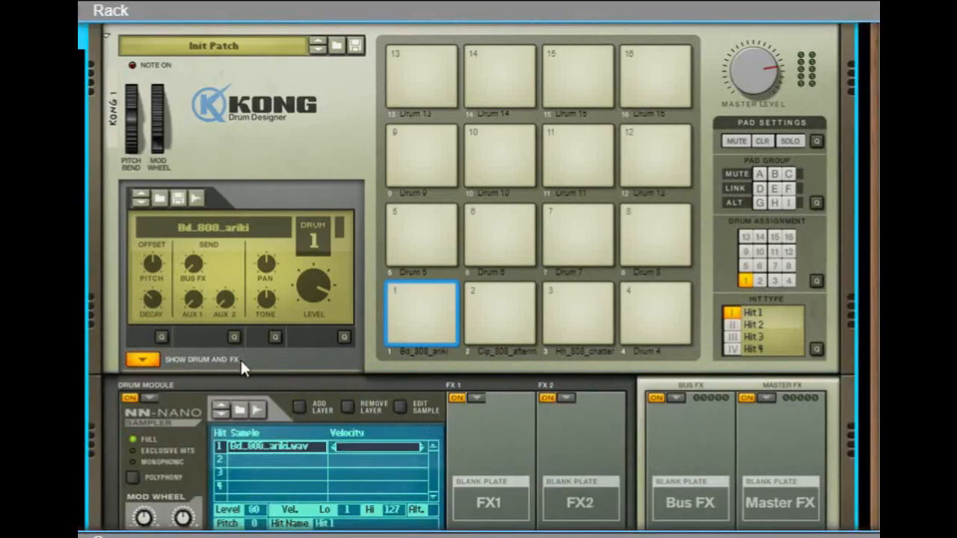
scroll(255, 140, down, 2)
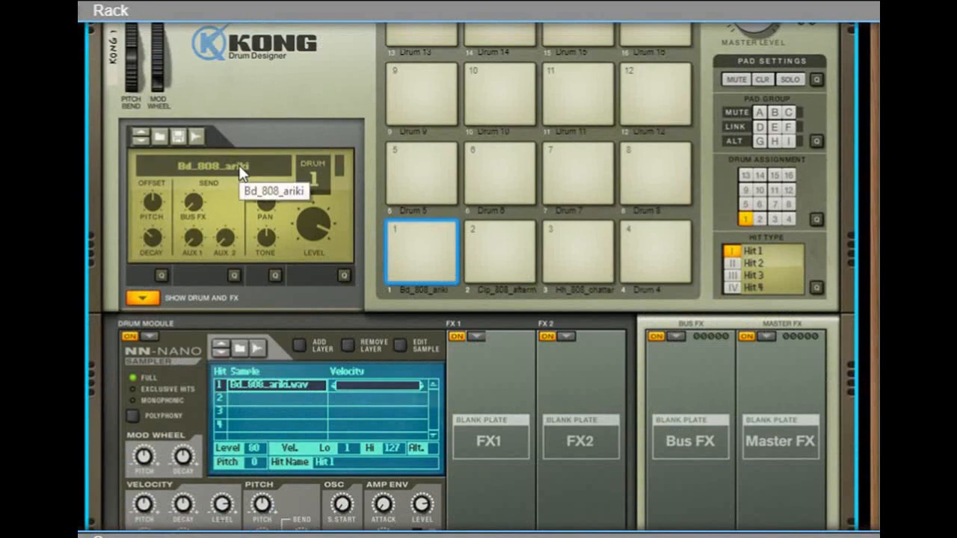
click(132, 418)
click(133, 418)
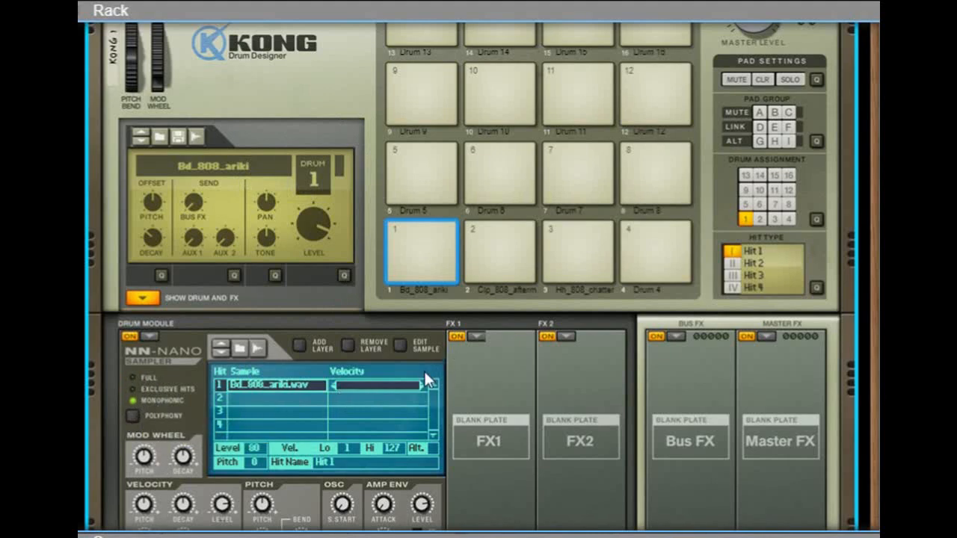
Set the NN-Nano samplers of the clap on pad 2 and the hi-hat on pad 3 to Monophonic, then reselect pad 1.
click(515, 258)
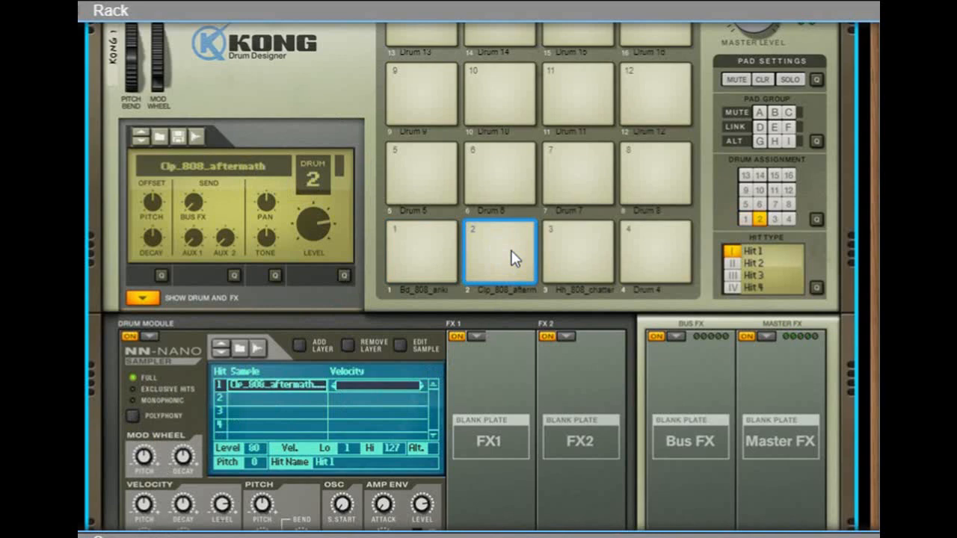
scroll(337, 275, down, 3)
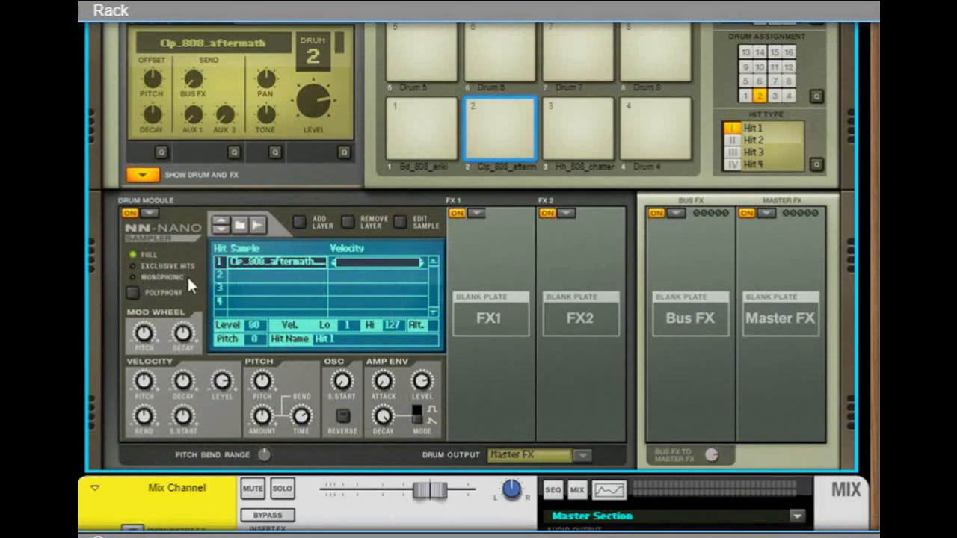
click(146, 278)
click(568, 141)
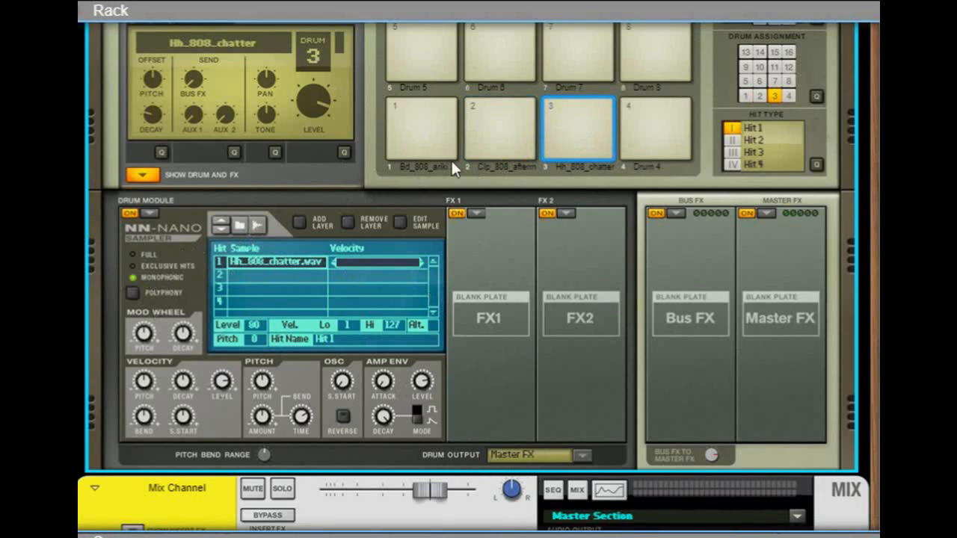
click(442, 136)
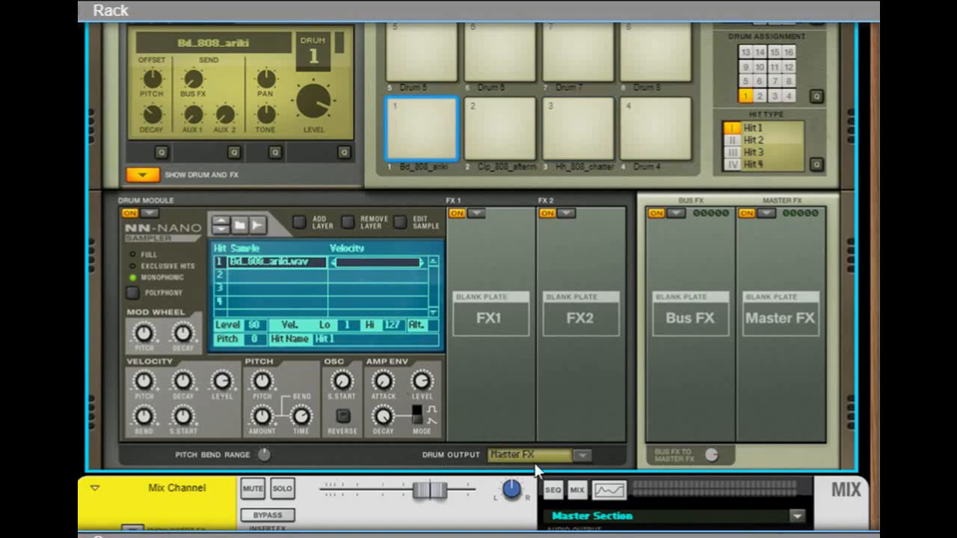
Rename the first mix channel below Kong as Kick.
scroll(410, 353, down, 5)
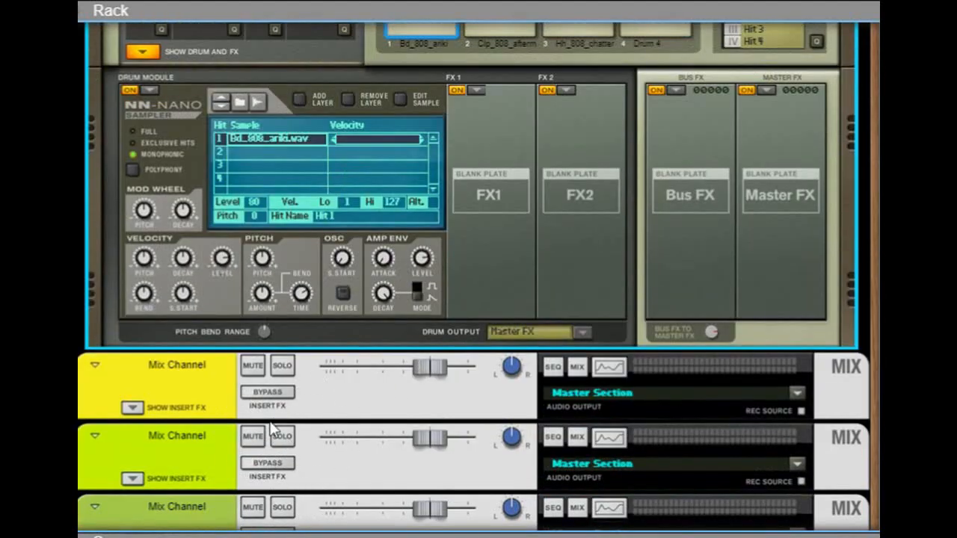
scroll(270, 432, down, 3)
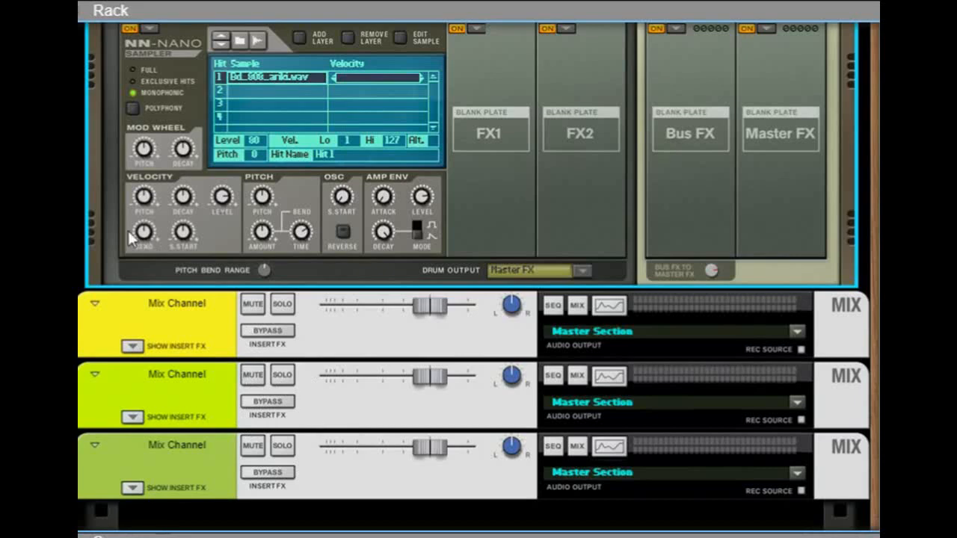
double_click(174, 312)
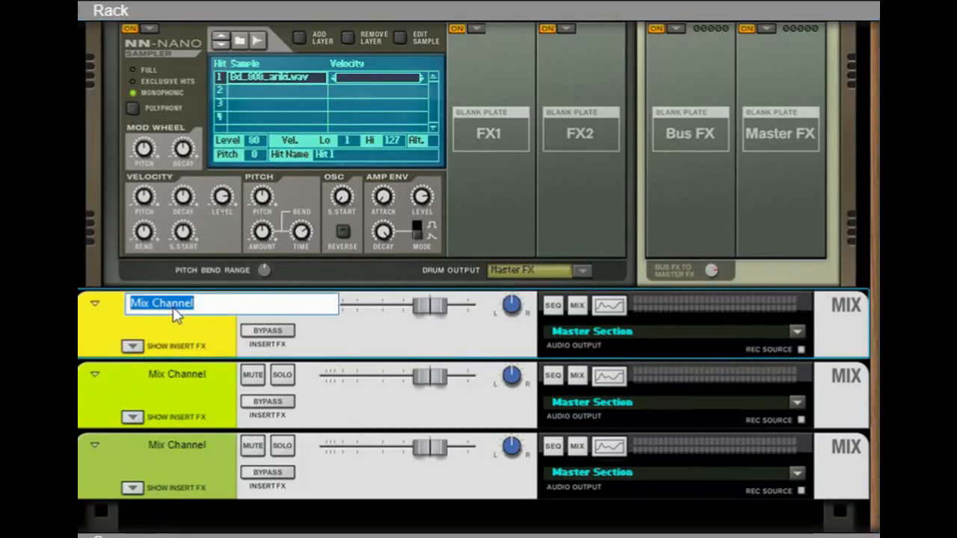
text(Kick)
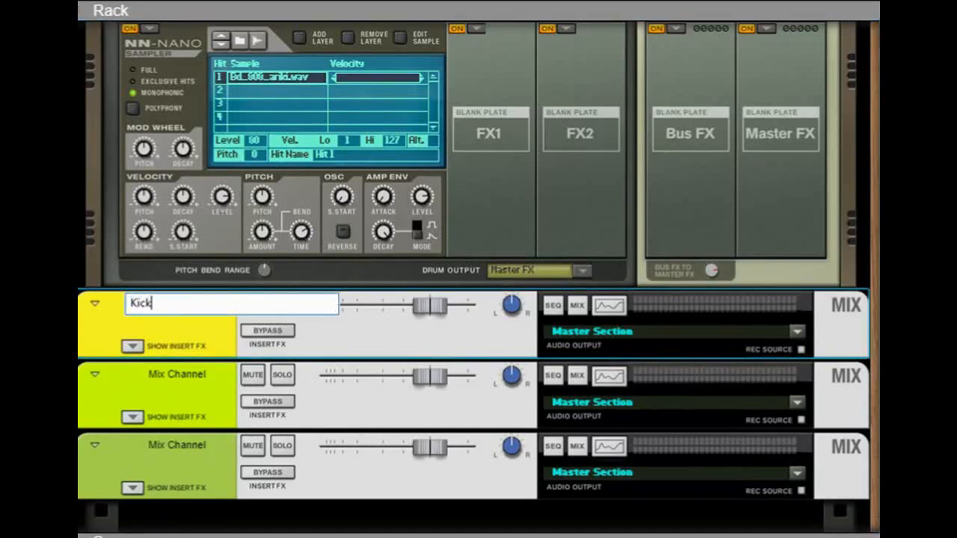
key(Return)
Rename the second mix channel as Clap and the third as Hat.
double_click(154, 375)
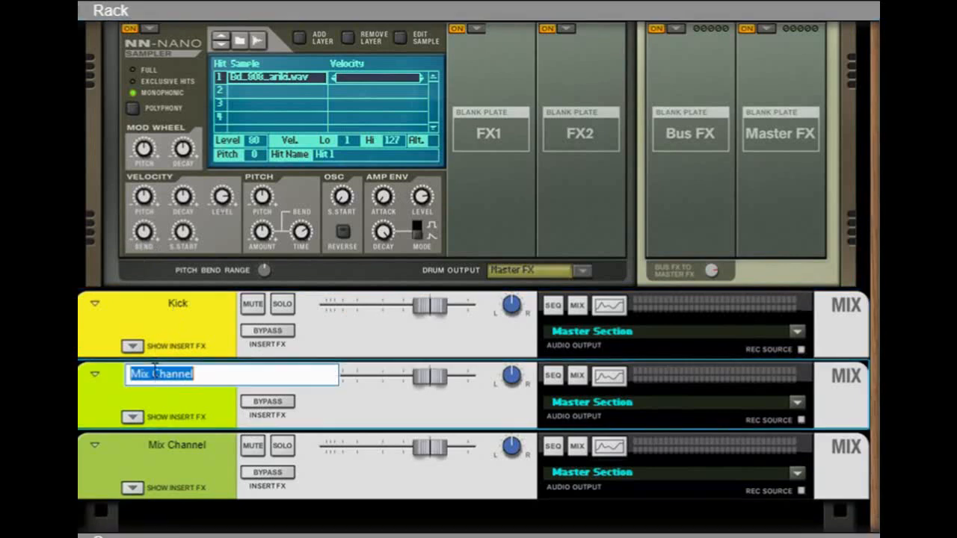
text(Clap)
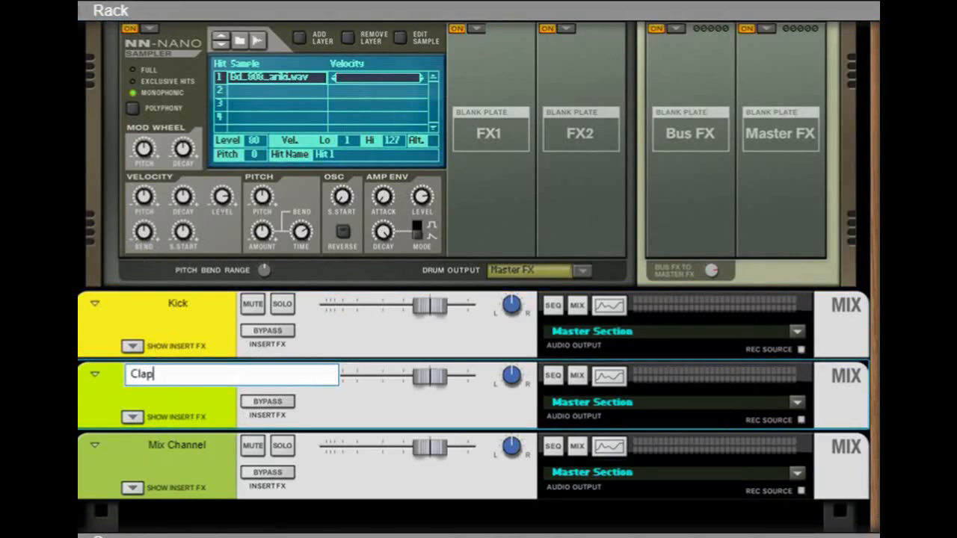
key(Return)
double_click(171, 443)
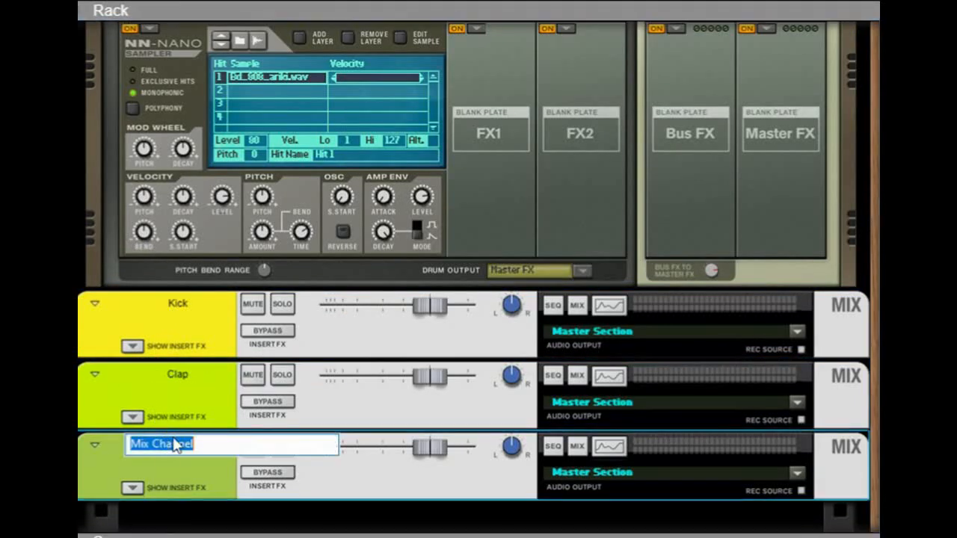
text(Hat)
key(Return)
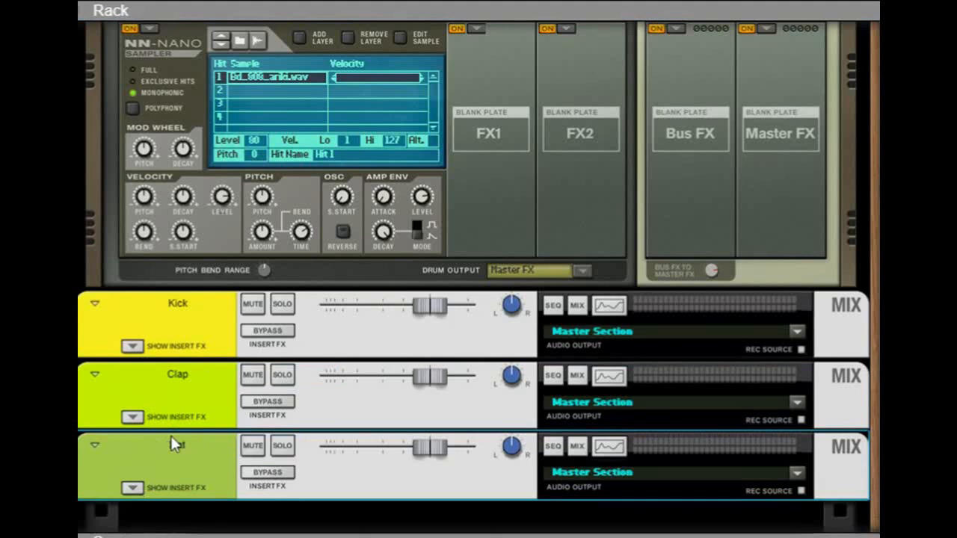
Flip the rack to its rear and cable Kong's audio outputs 3 and 4 to the Kick mix channel's left and right inputs.
key(Tab)
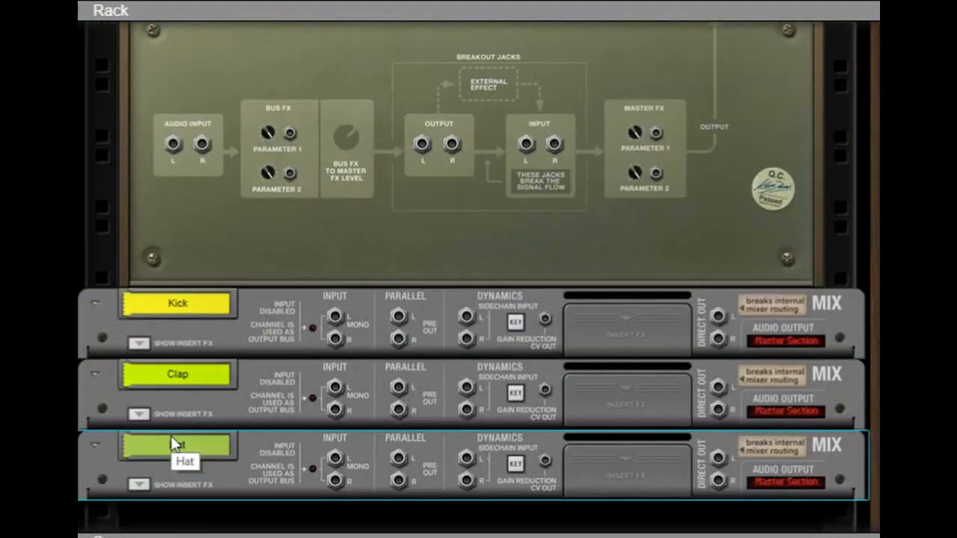
scroll(498, 292, up, 3)
scroll(498, 287, up, 5)
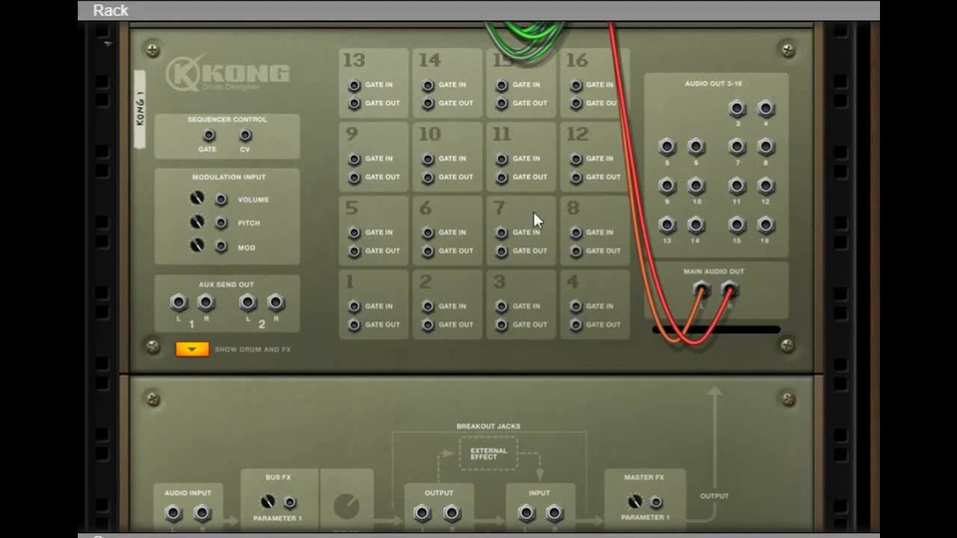
click(734, 108)
drag(737, 112, 336, 358)
Cable Kong's audio outputs 5 and 6 to the Clap channel's inputs and outputs 7 and 8 to the Hat channel's inputs.
scroll(396, 148, up, 5)
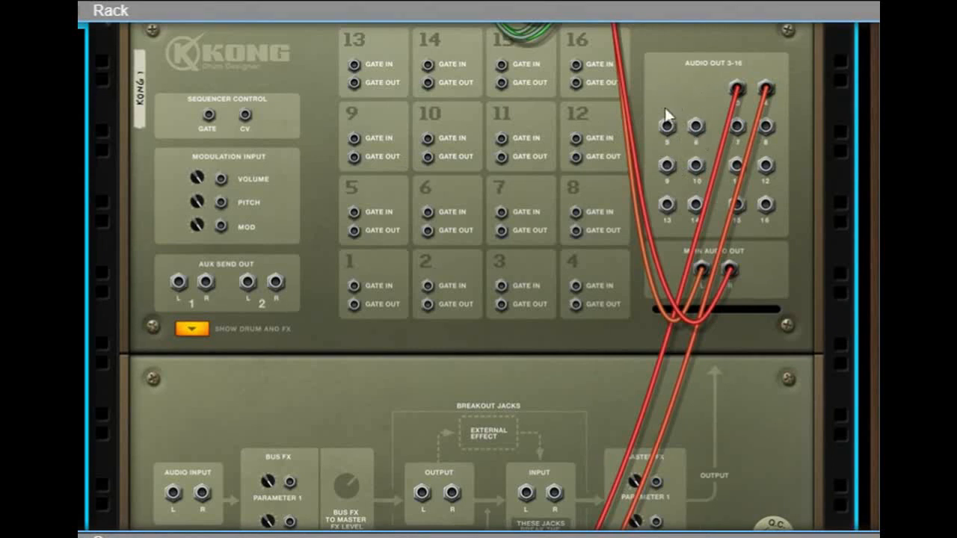
drag(664, 123, 335, 305)
scroll(456, 201, up, 10)
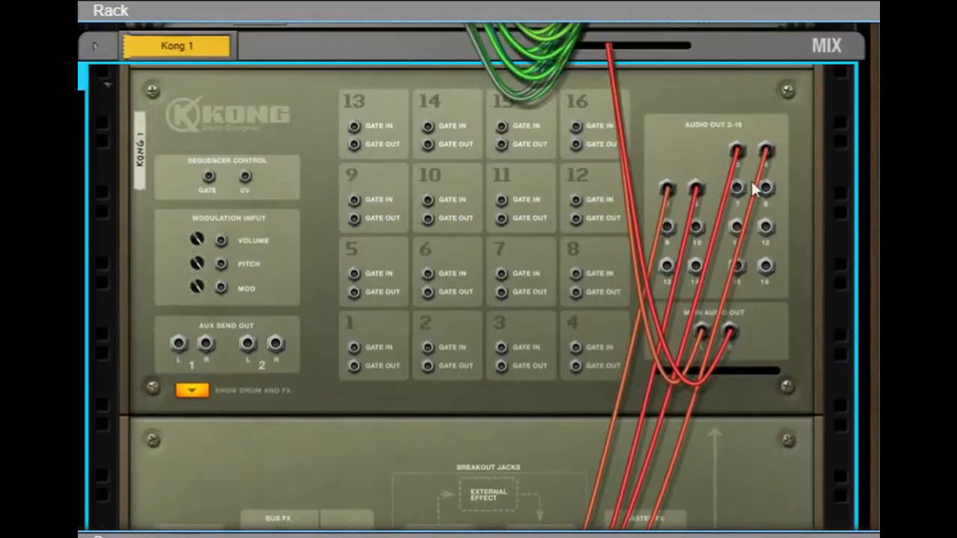
drag(740, 187, 338, 351)
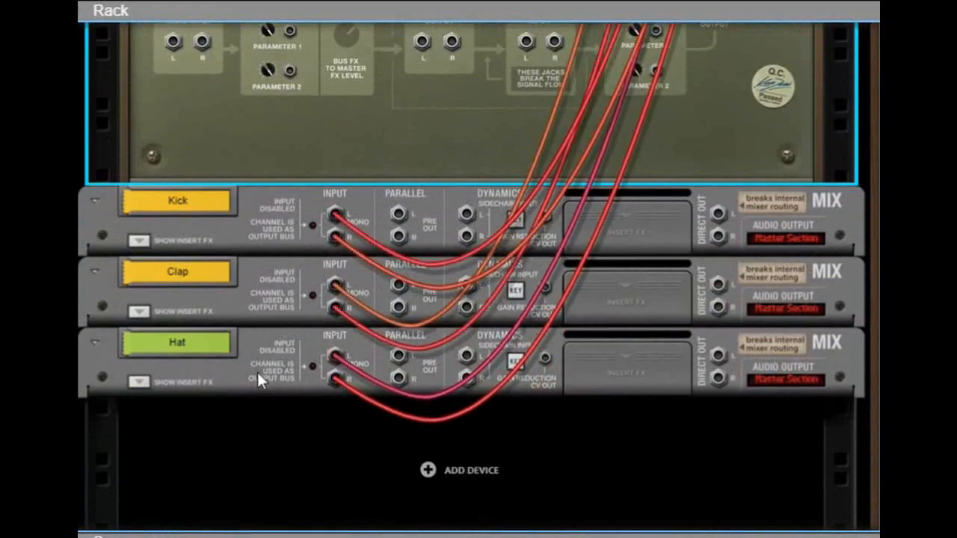
scroll(451, 81, up, 10)
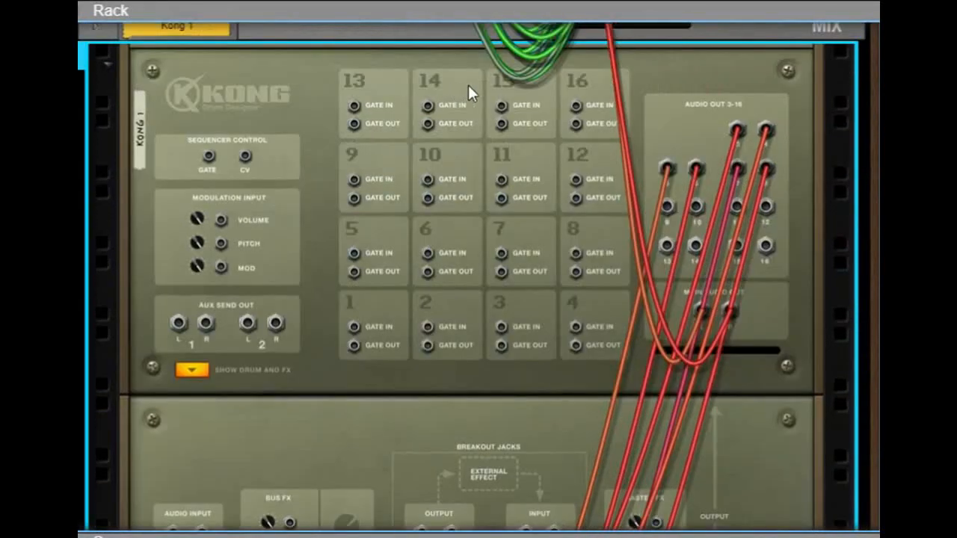
scroll(710, 181, down, 2)
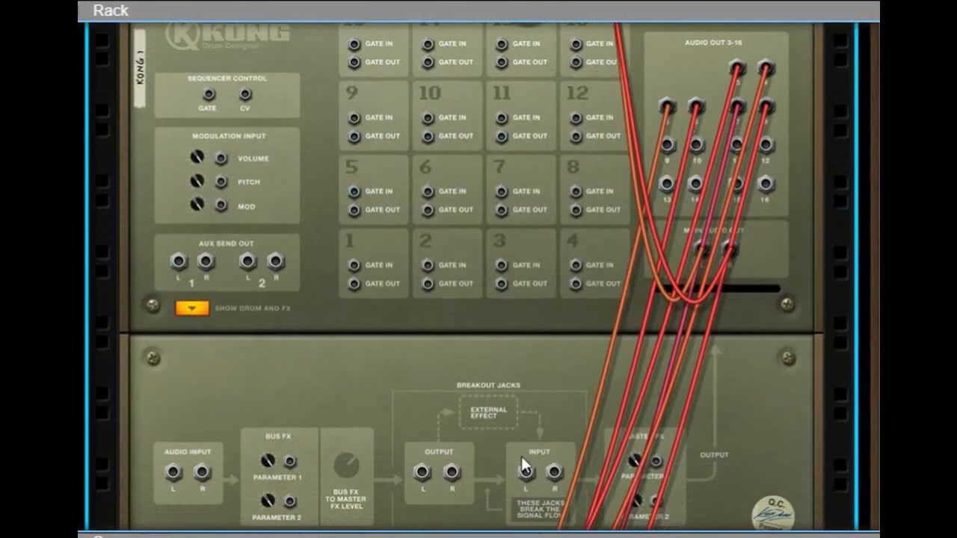
Flip the rack to its front and route the kick drum on Kong's pad 1 to drum output 3–4.
key(Tab)
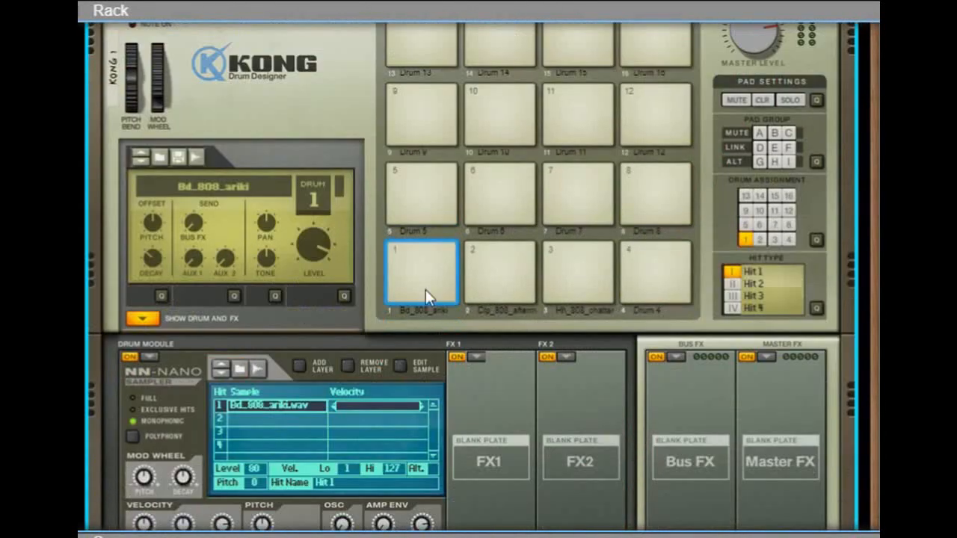
click(426, 289)
scroll(425, 290, down, 4)
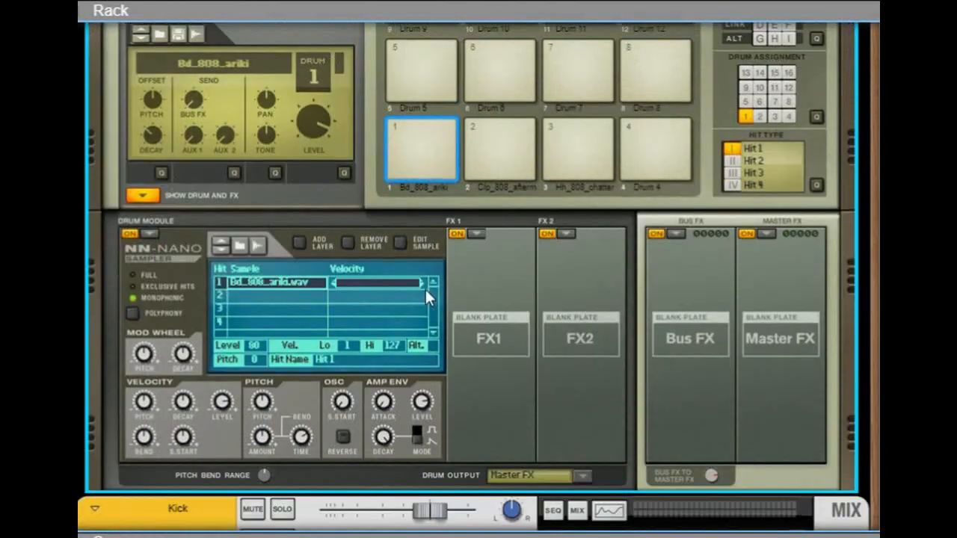
scroll(425, 287, down, 3)
scroll(424, 288, up, 1)
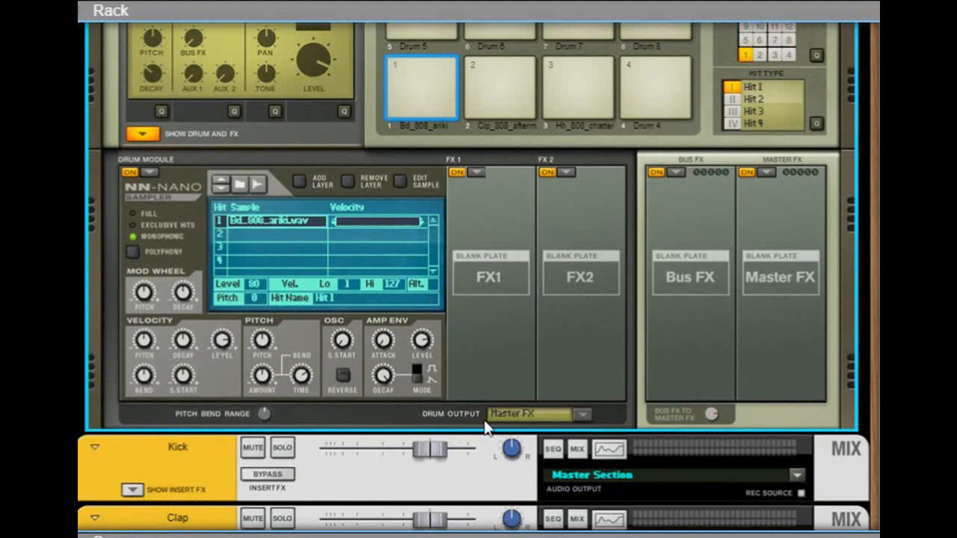
click(584, 414)
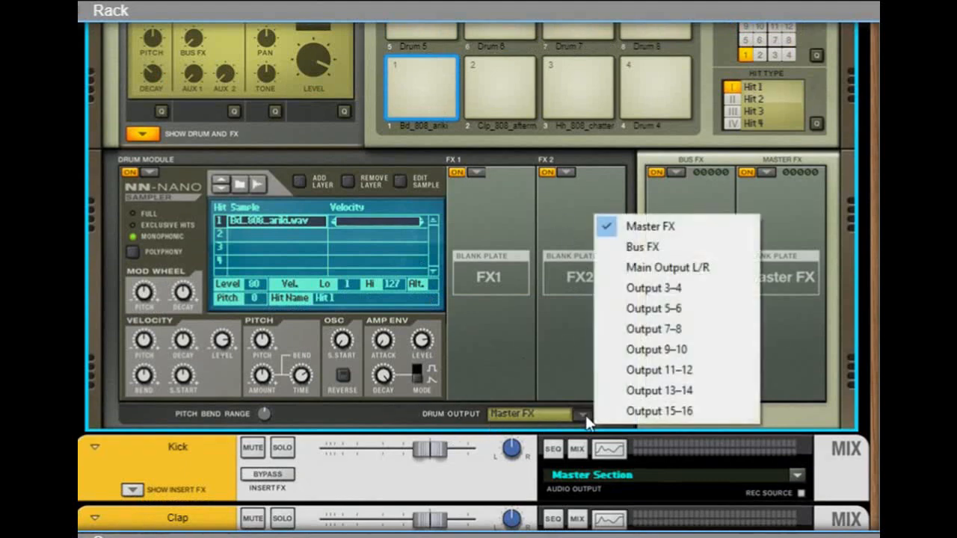
click(672, 288)
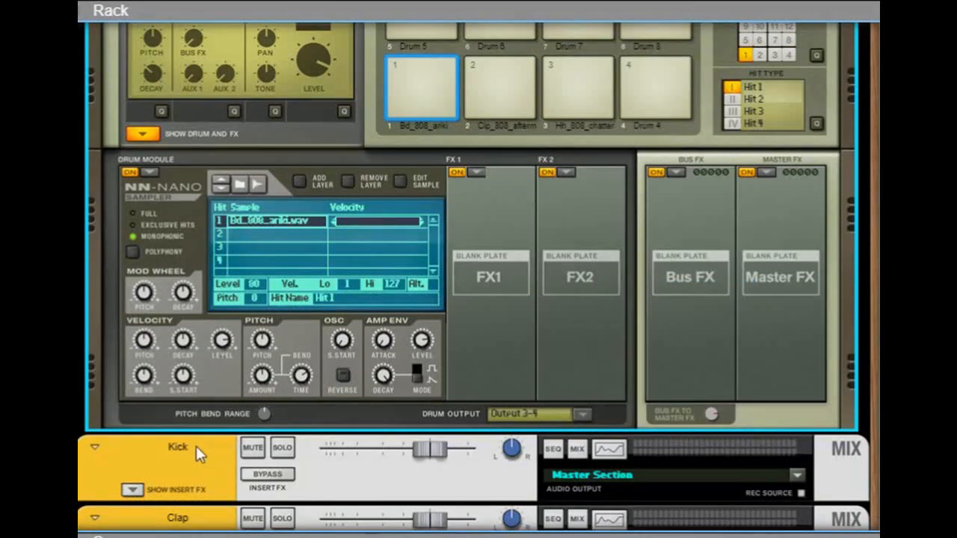
Check the rear cabling from Kong to the Kick channel, and route the clap on pad 2 to drum output 5–6.
key(Tab)
scroll(361, 382, up, 5)
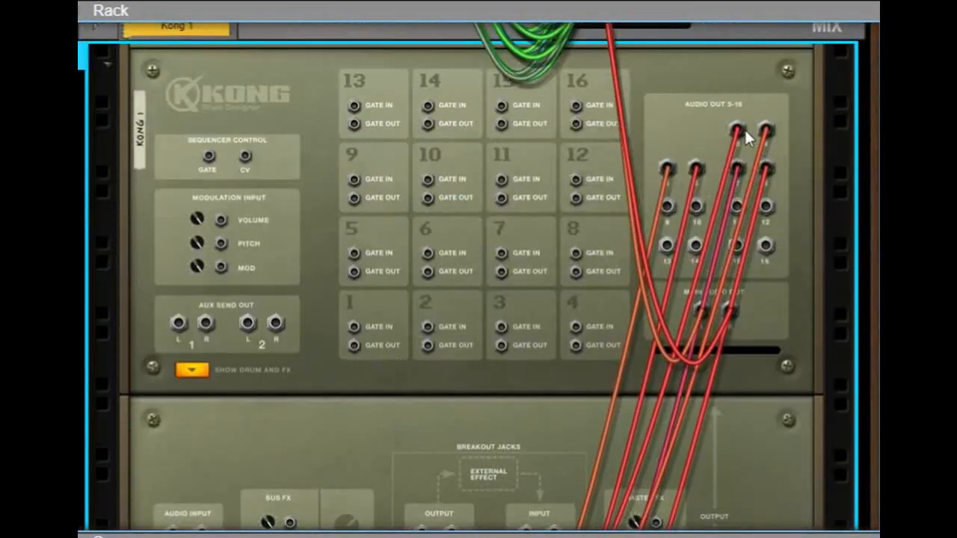
scroll(732, 169, down, 5)
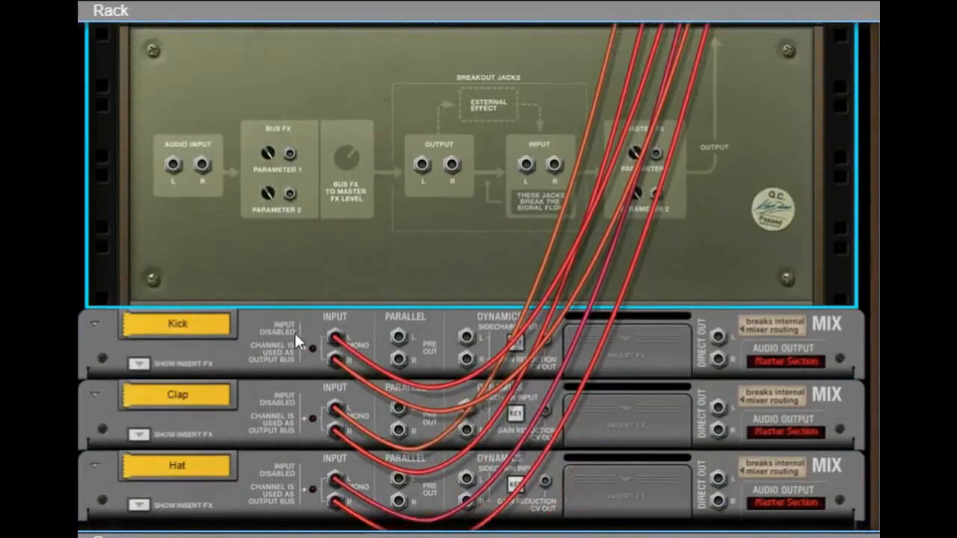
key(Tab)
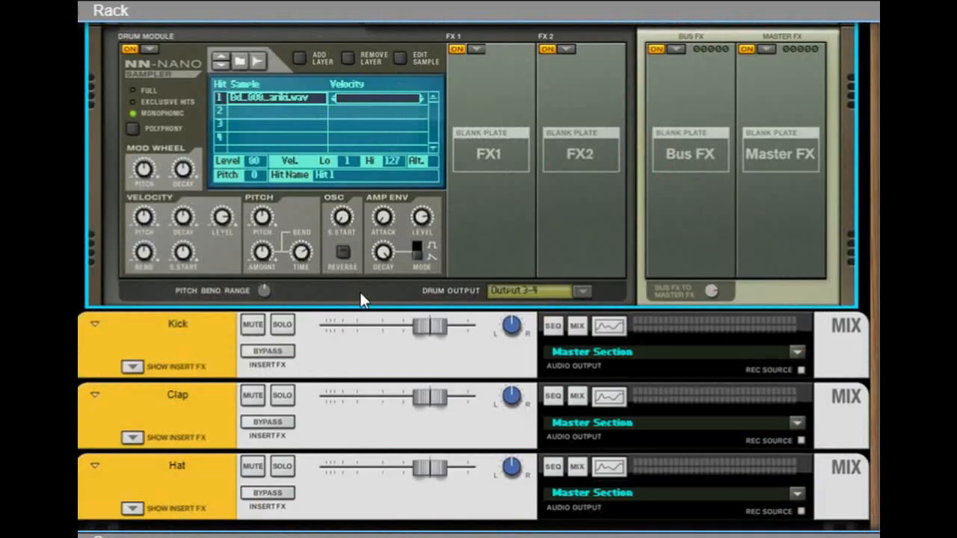
scroll(363, 299, up, 3)
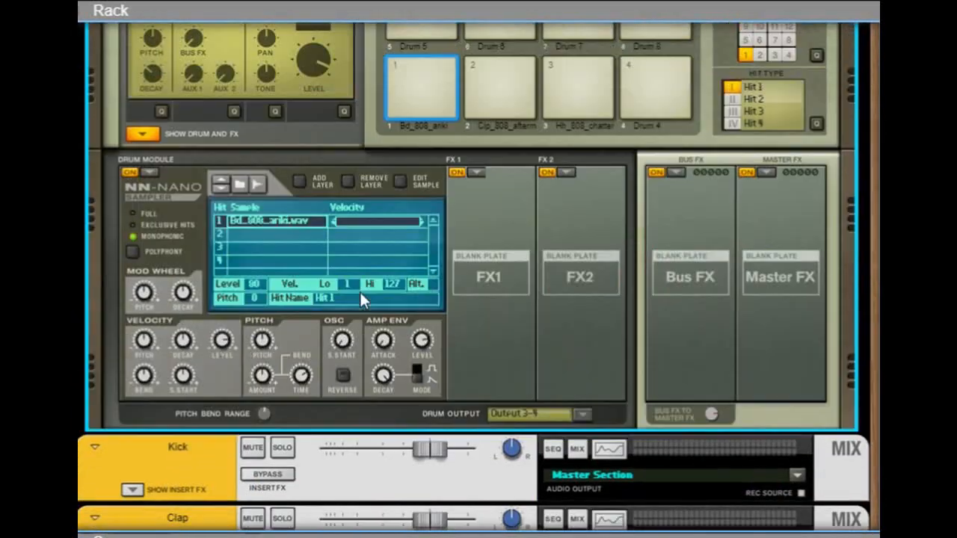
click(502, 92)
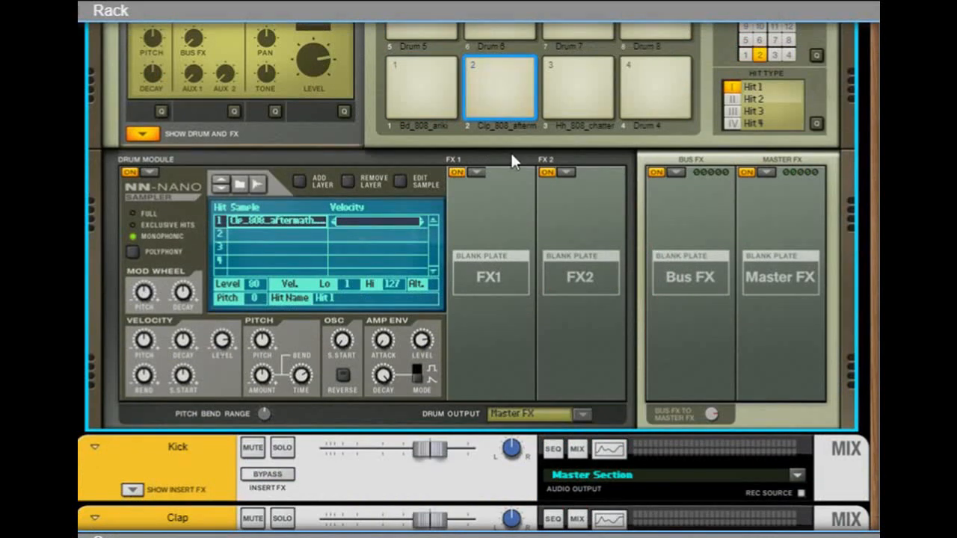
click(583, 415)
click(668, 309)
Route the hi-hat on Kong's pad 3 to drum output 7–8.
click(589, 72)
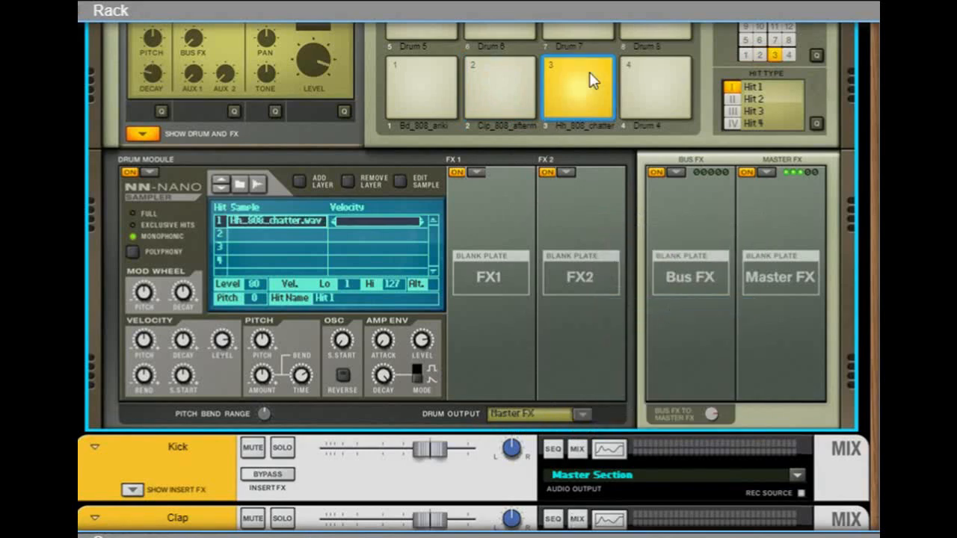
click(583, 414)
click(668, 331)
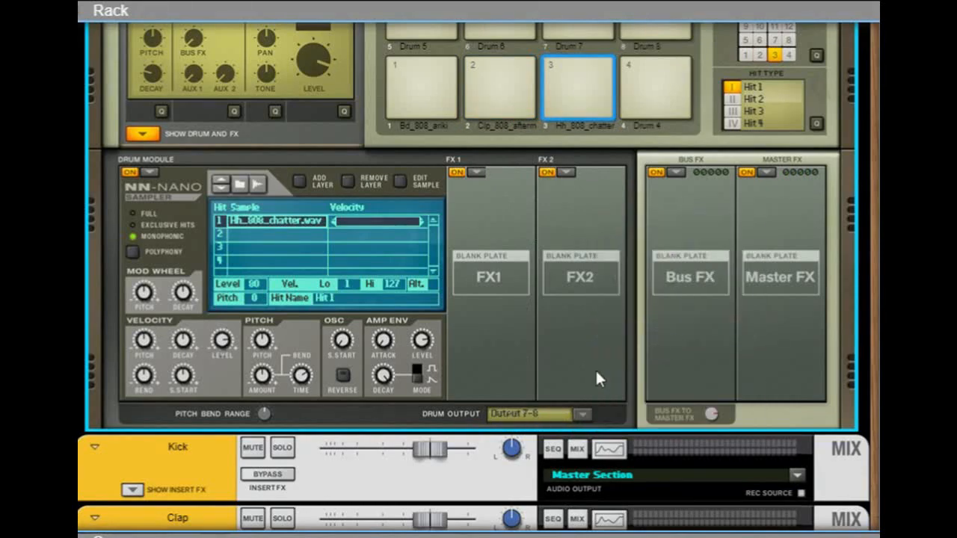
scroll(341, 257, down, 4)
scroll(386, 203, up, 8)
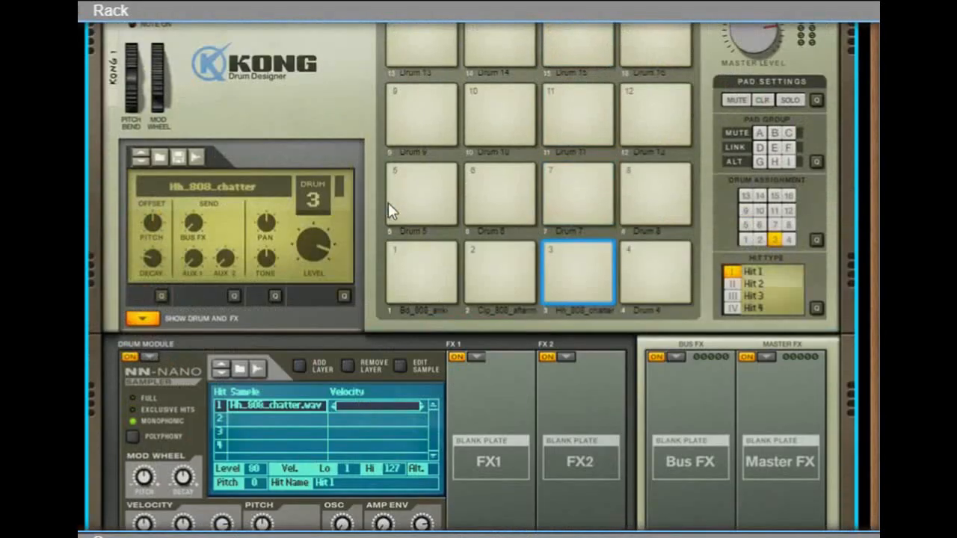
scroll(407, 252, down, 8)
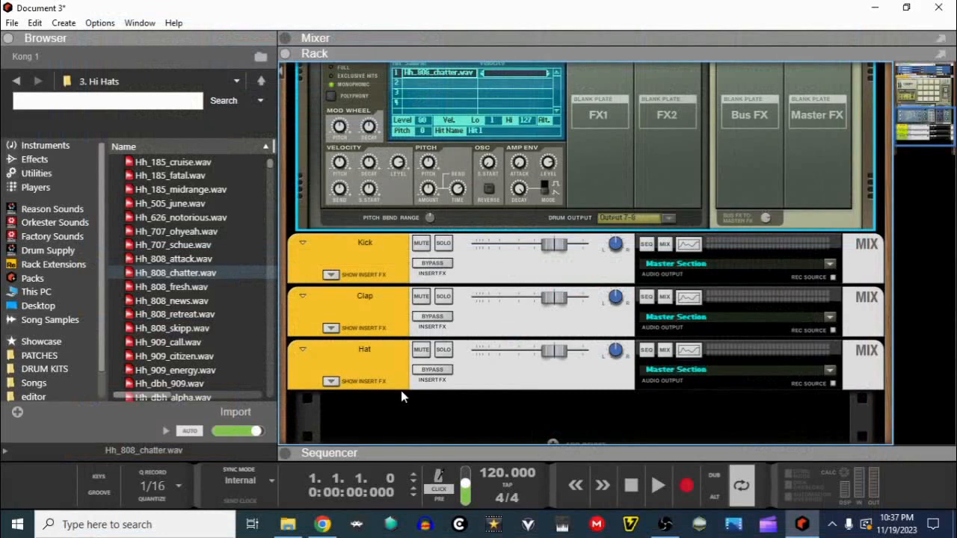
Create a two-bar clip at bar 1 on the Kong sequencer track and end the loop at bar 3.
key(F7)
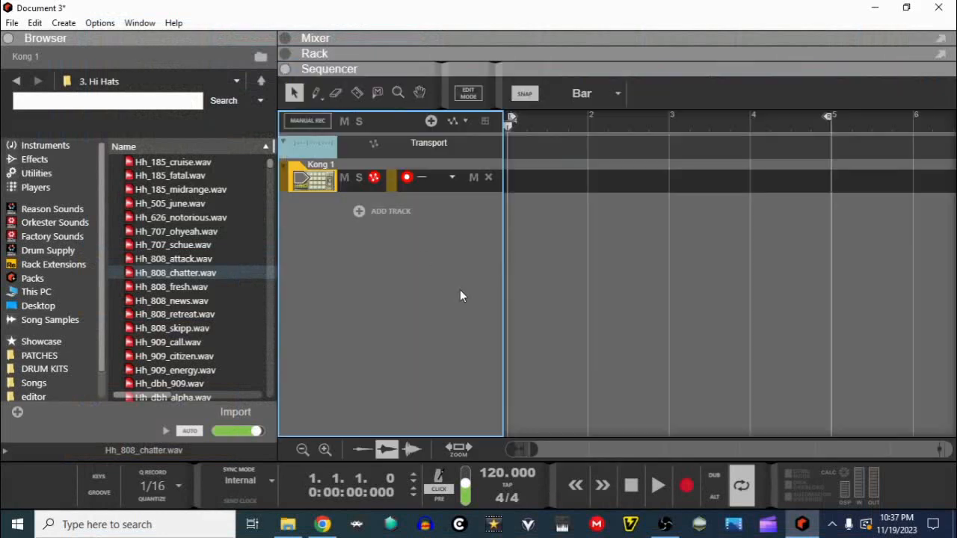
click(536, 187)
double_click(536, 187)
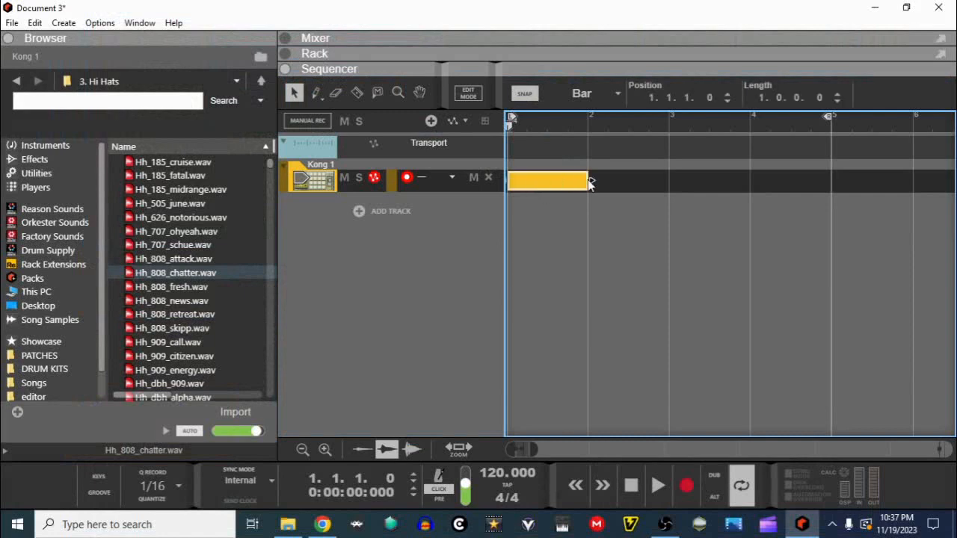
drag(589, 183, 668, 183)
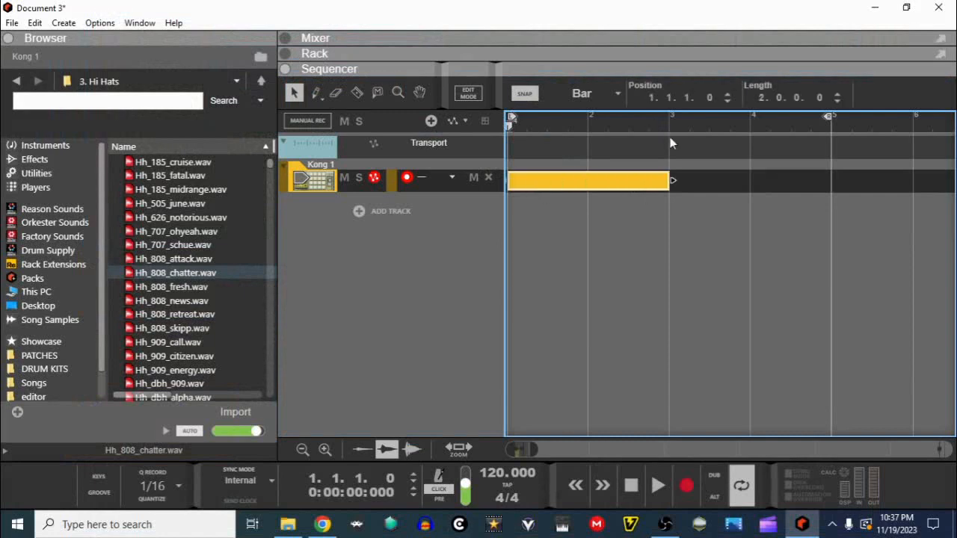
drag(829, 119, 679, 153)
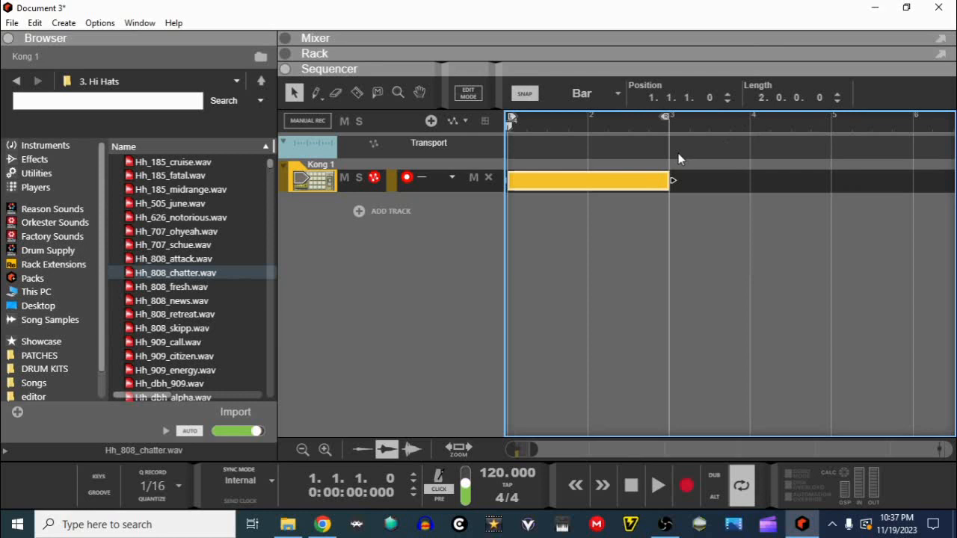
Program bar 1 of the clip with eighth-note hats, claps on beats 2 and 4 and three kicks, and copy the pattern into bar 2.
double_click(526, 187)
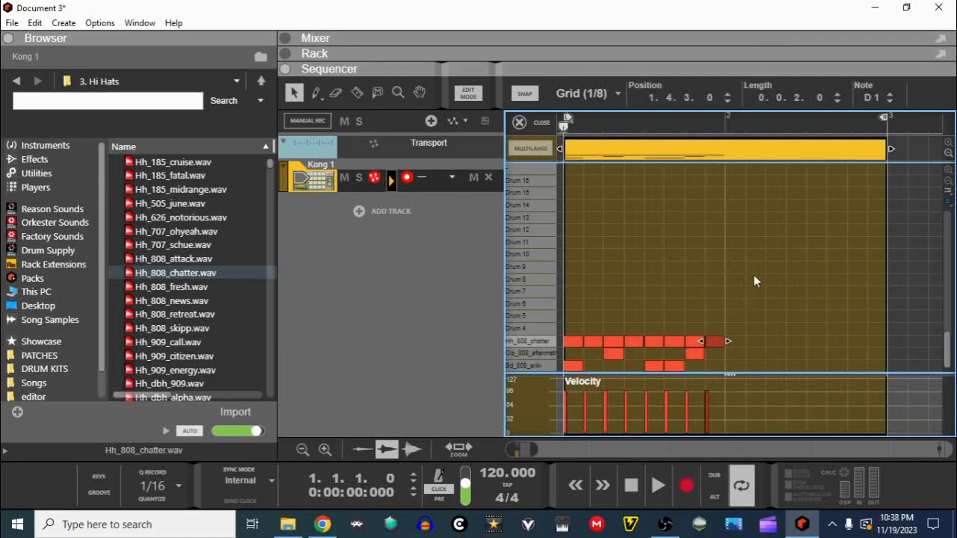
drag(760, 262, 557, 394)
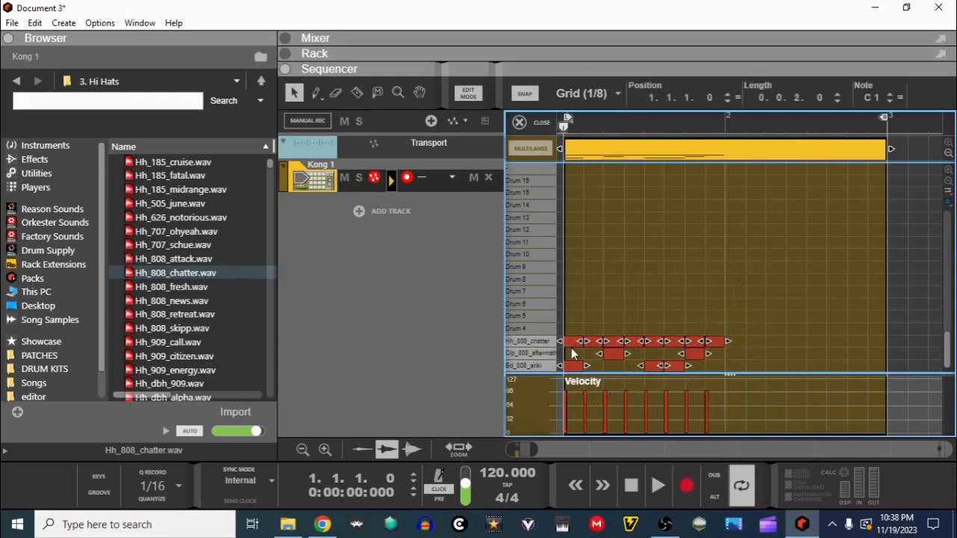
drag(573, 354, 738, 356)
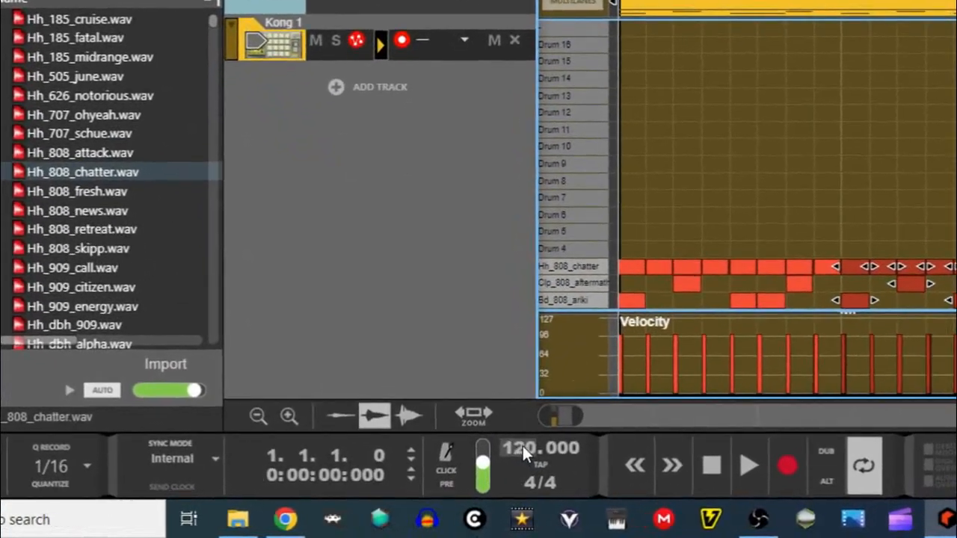
Set the song tempo to 90 BPM and play back the start of the drum loop.
drag(514, 455, 516, 535)
drag(516, 450, 558, 473)
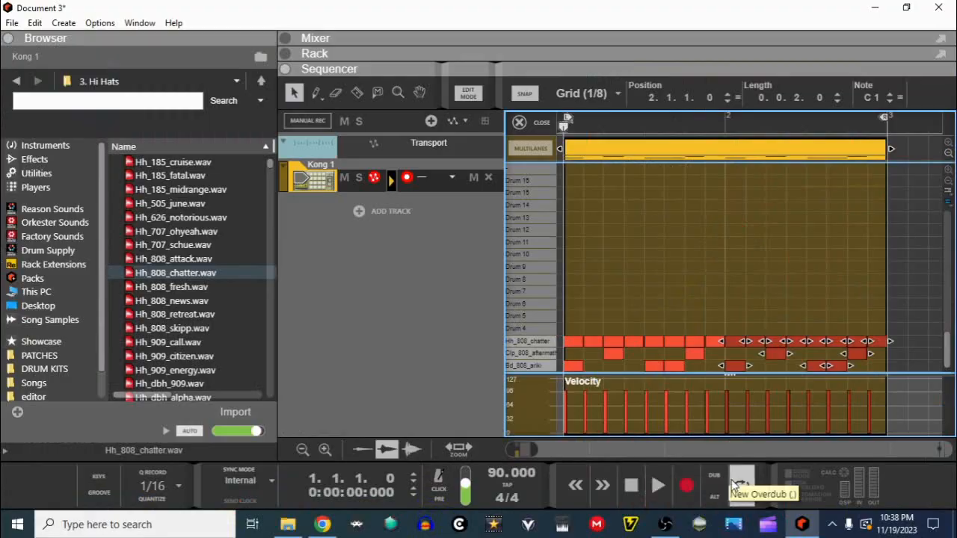
click(663, 488)
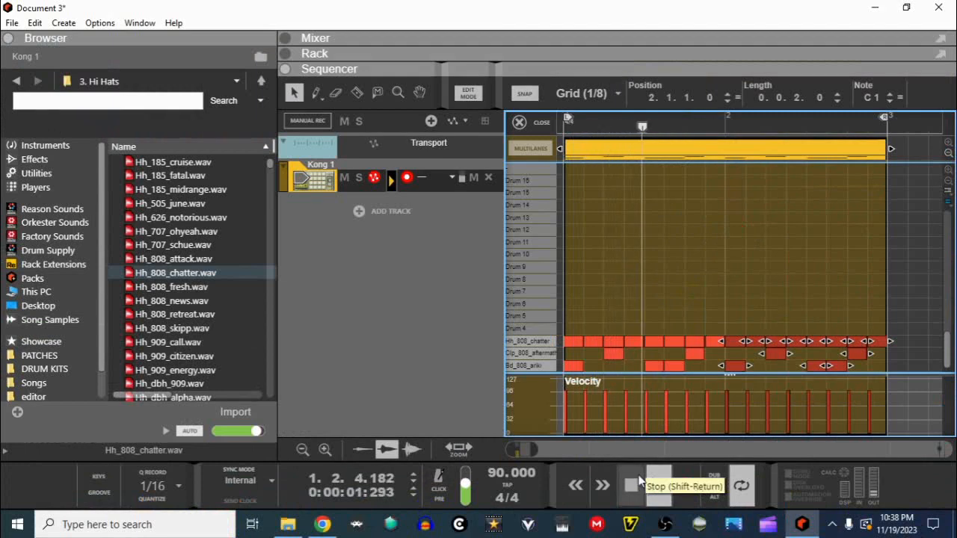
click(639, 480)
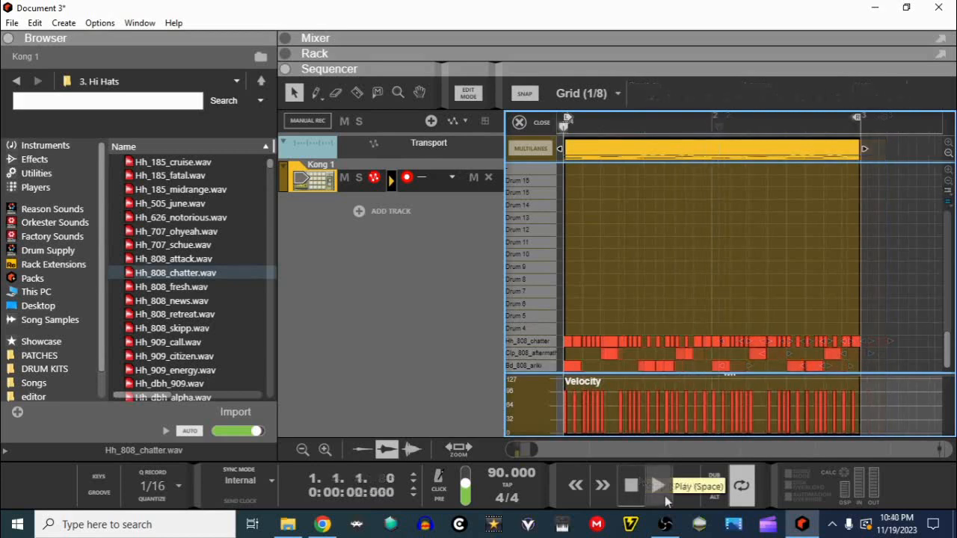
Play the drum loop again and look over the Kong, Kick, Clap and Hat channel strips in the mixer.
click(658, 486)
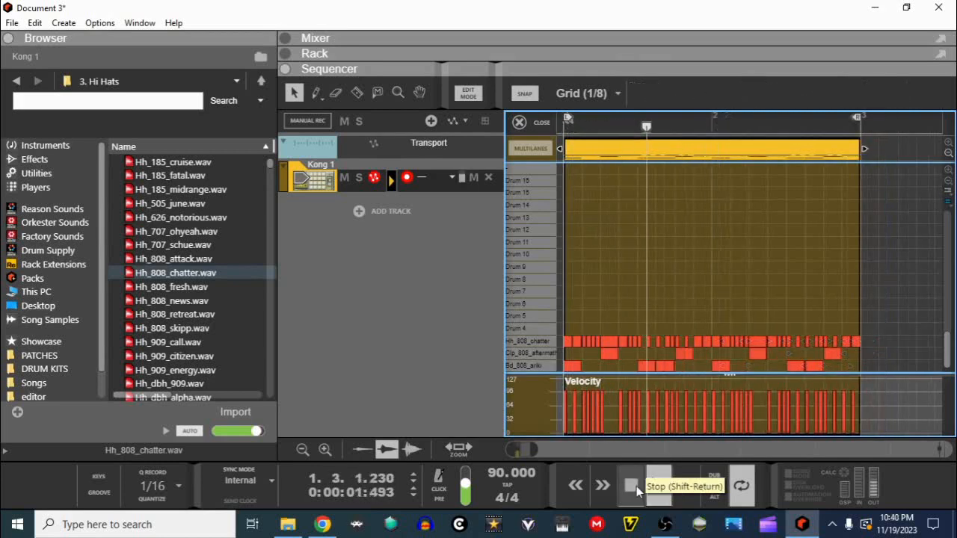
click(632, 486)
key(F5)
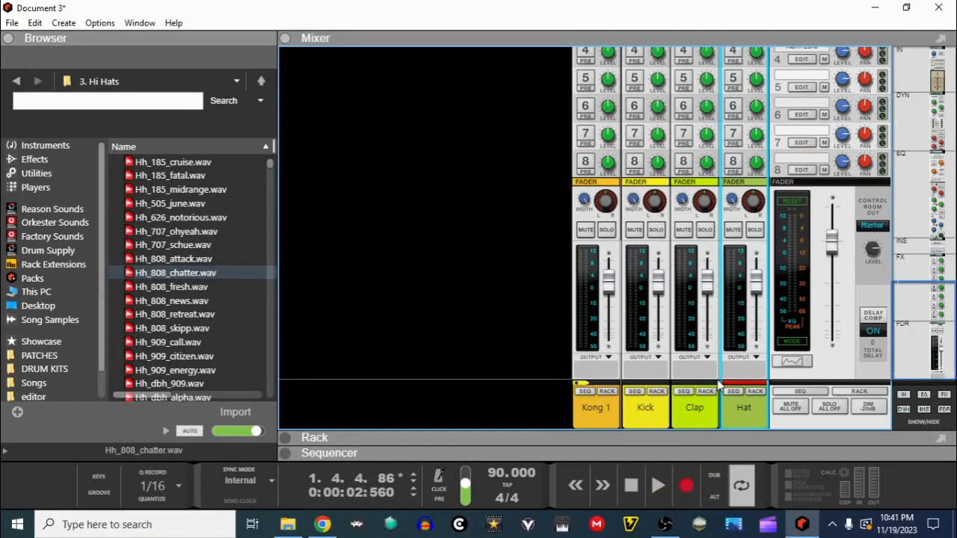
scroll(718, 385, up, 10)
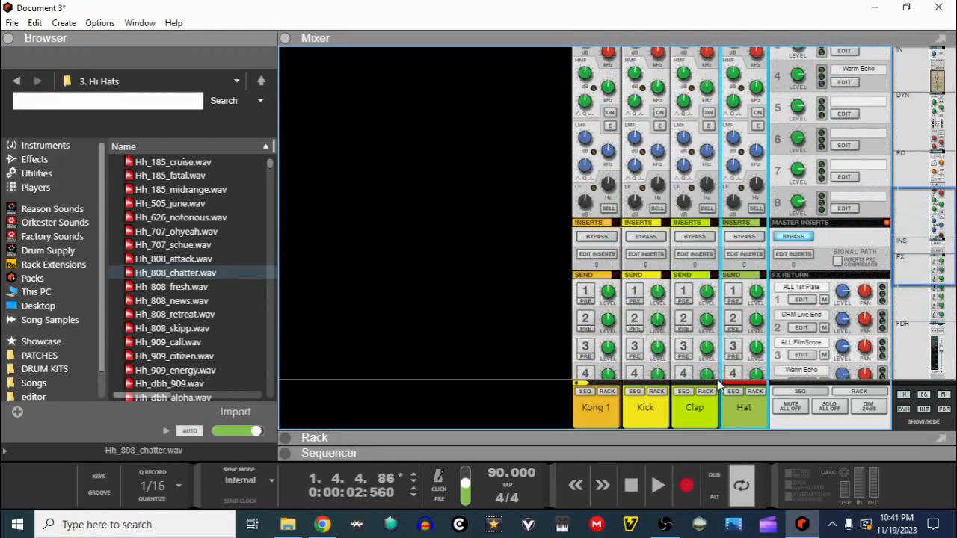
scroll(718, 385, down, 10)
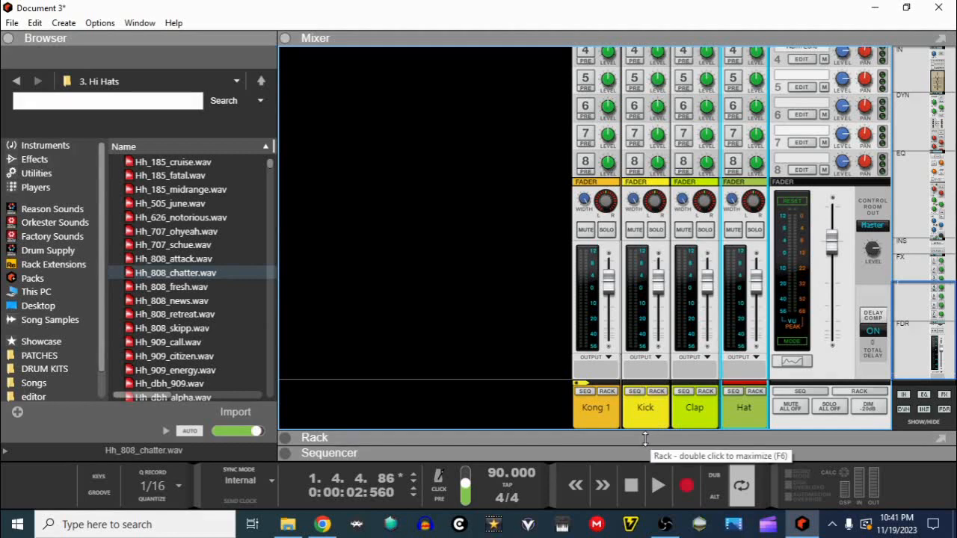
Unplug the cable from the Kick mix channel's right input on the rear of the rack.
drag(645, 439, 675, 24)
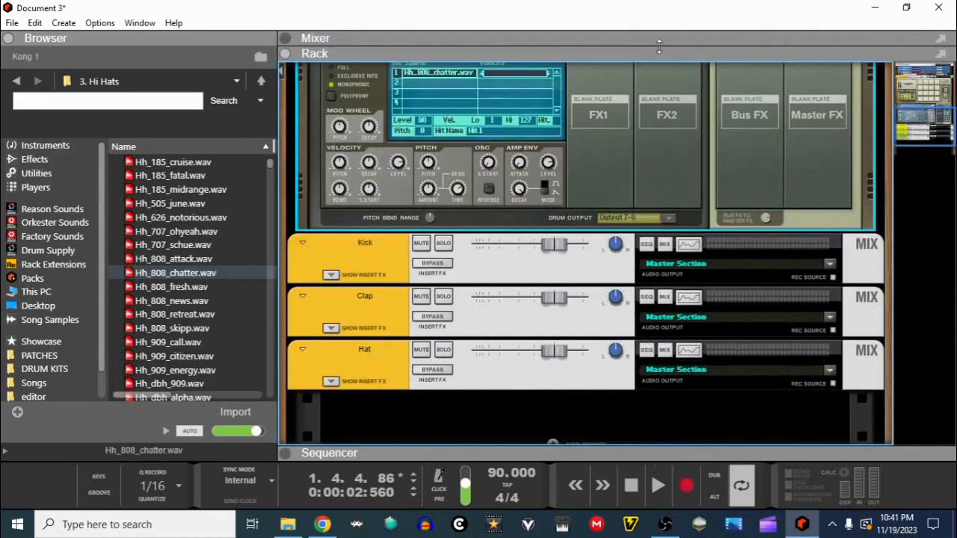
key(Tab)
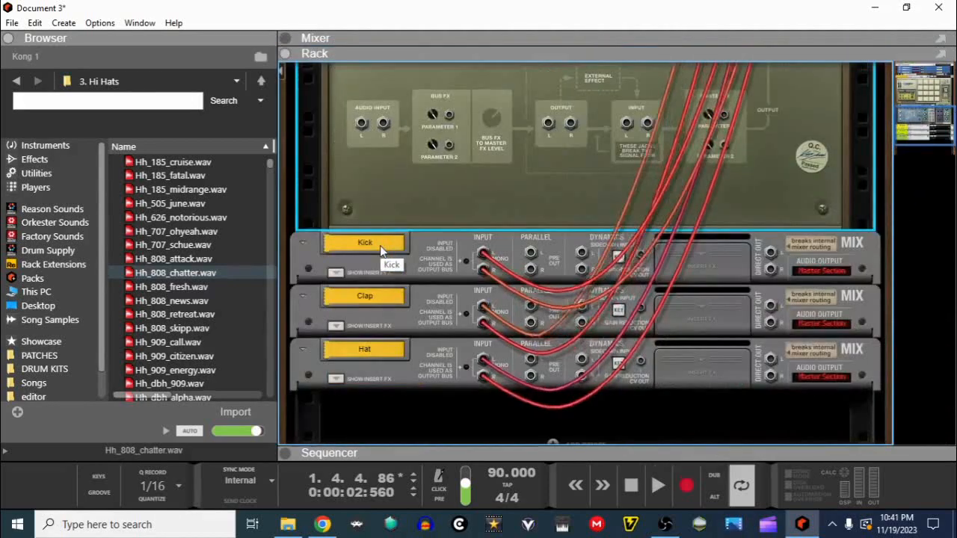
click(485, 275)
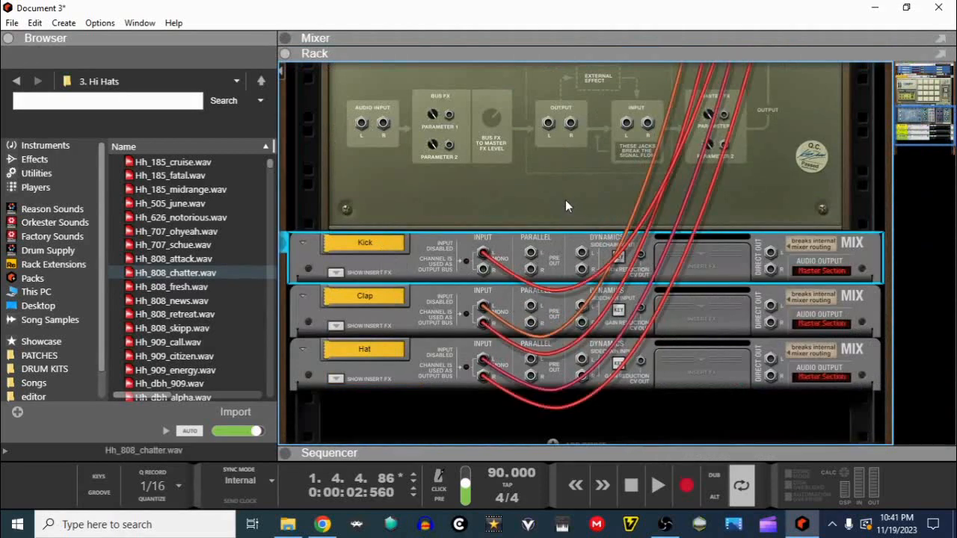
key(Tab)
Return to the mixer's EQ section, start playback and open the Spectrum EQ for the Clap channel.
drag(588, 50, 588, 438)
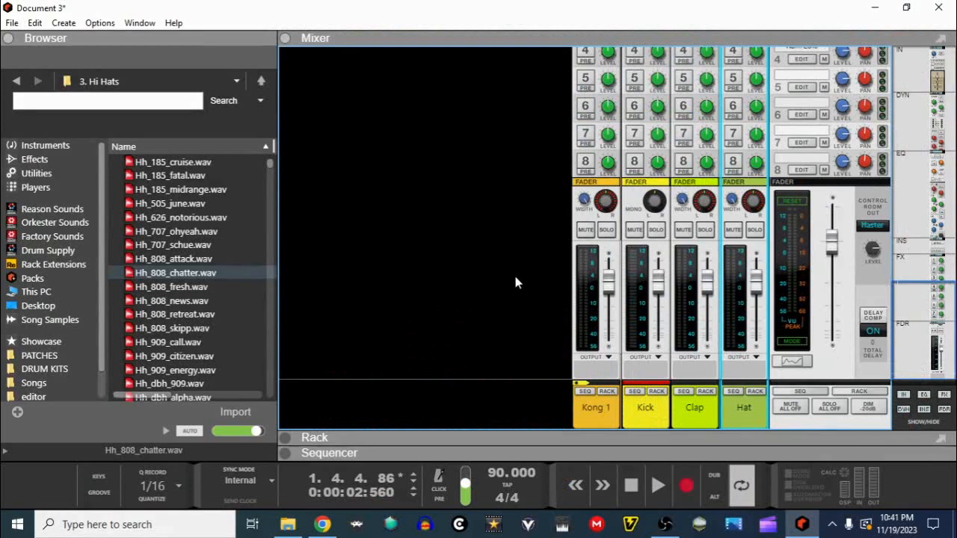
scroll(521, 291, up, 8)
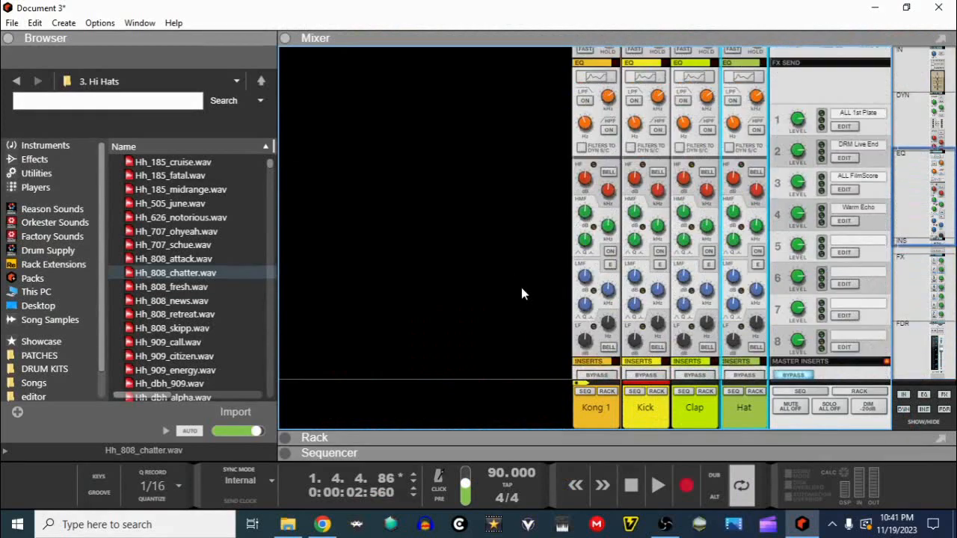
scroll(522, 292, up, 3)
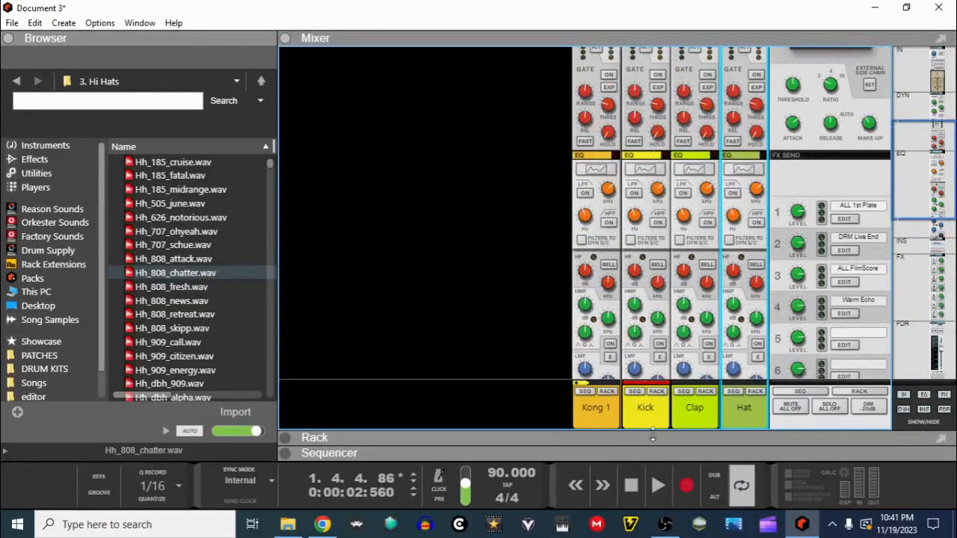
click(658, 486)
click(693, 170)
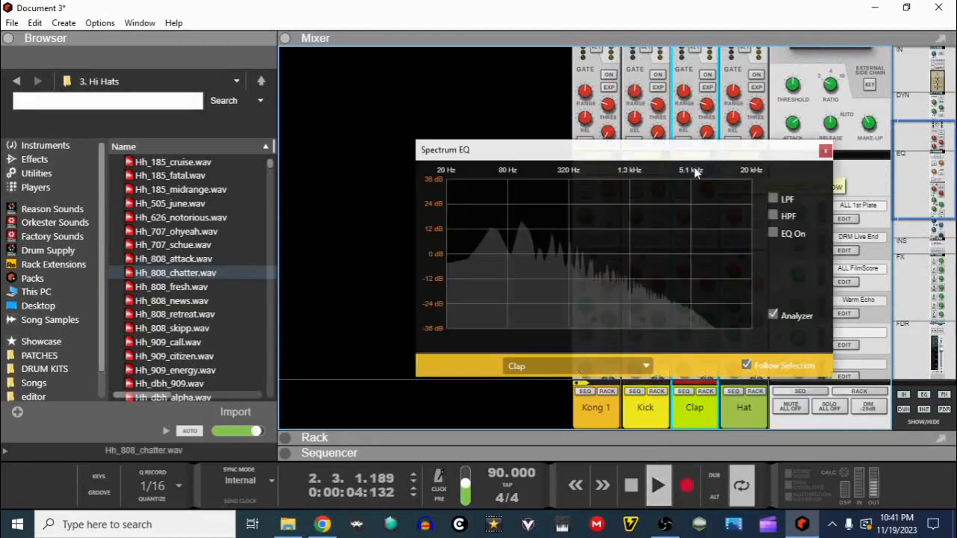
Enable a high-pass filter near 320 Hz on the Clap channel, enable its EQ and boost the high band near 5 kHz.
click(773, 215)
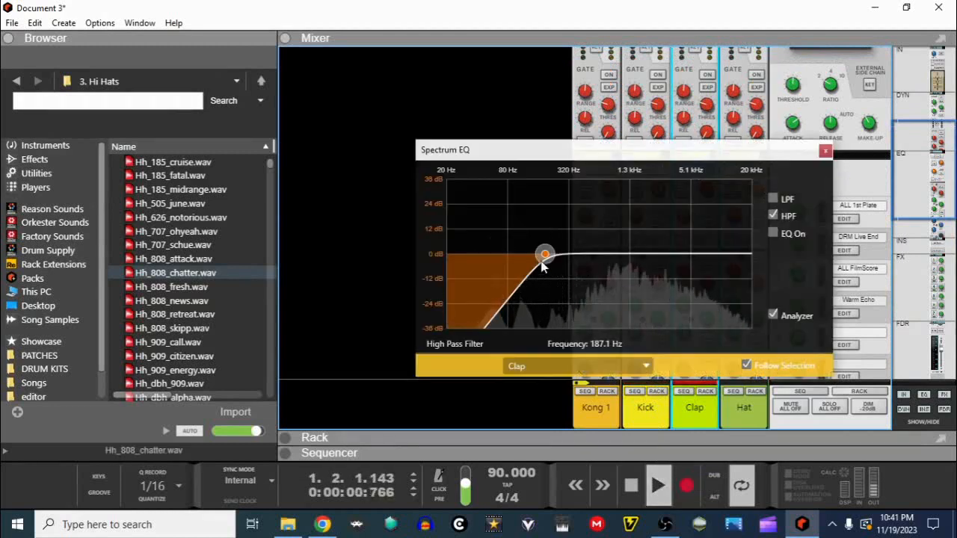
drag(545, 255, 567, 257)
click(779, 234)
drag(697, 255, 695, 231)
click(825, 151)
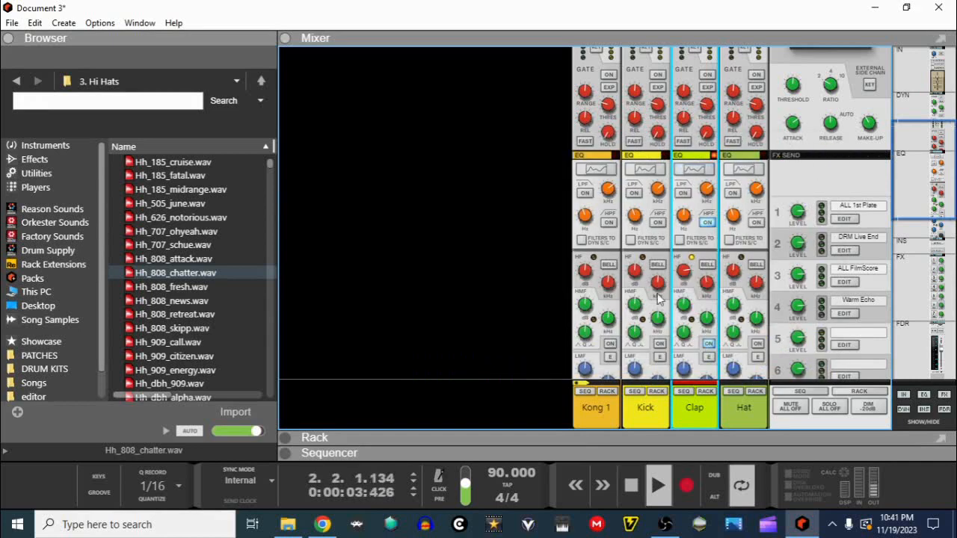
Apply a 36.6 Hz high-pass filter to the Kick channel and boost its high-mid EQ band by about 8.6 dB at 2.21 kHz.
click(641, 174)
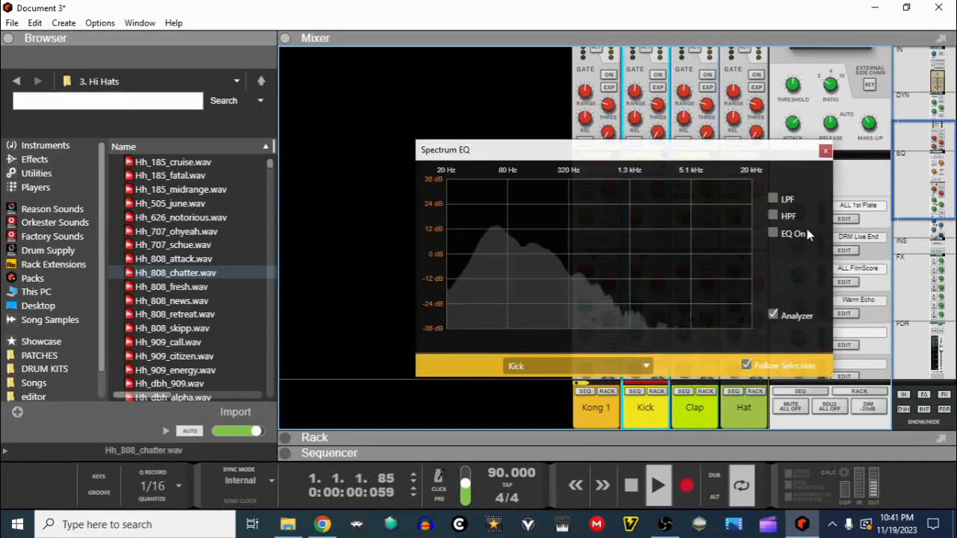
click(773, 216)
drag(545, 255, 474, 254)
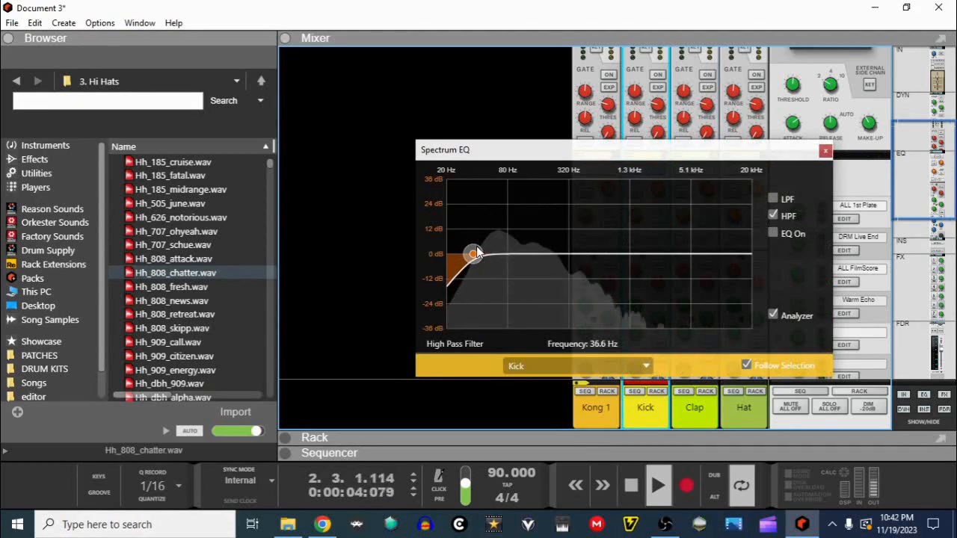
click(772, 234)
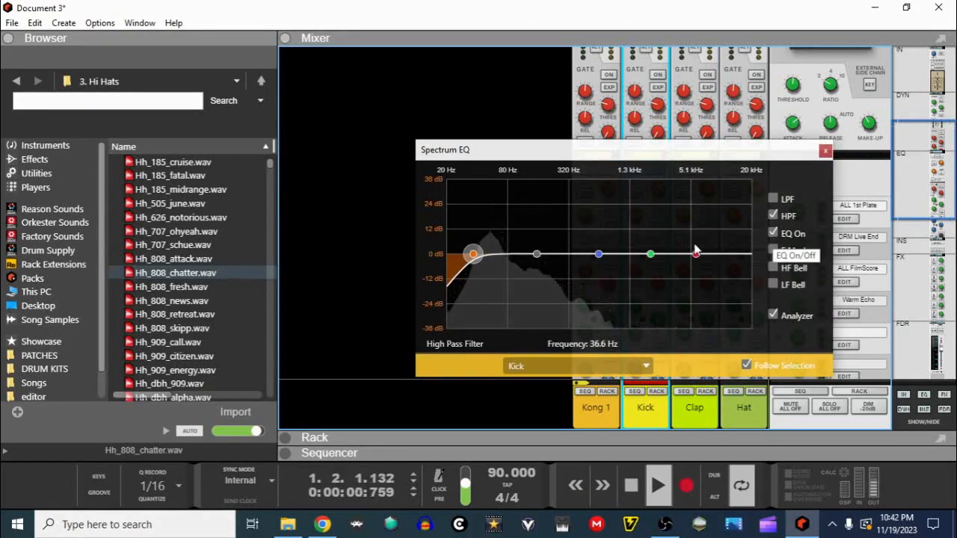
drag(651, 254, 654, 236)
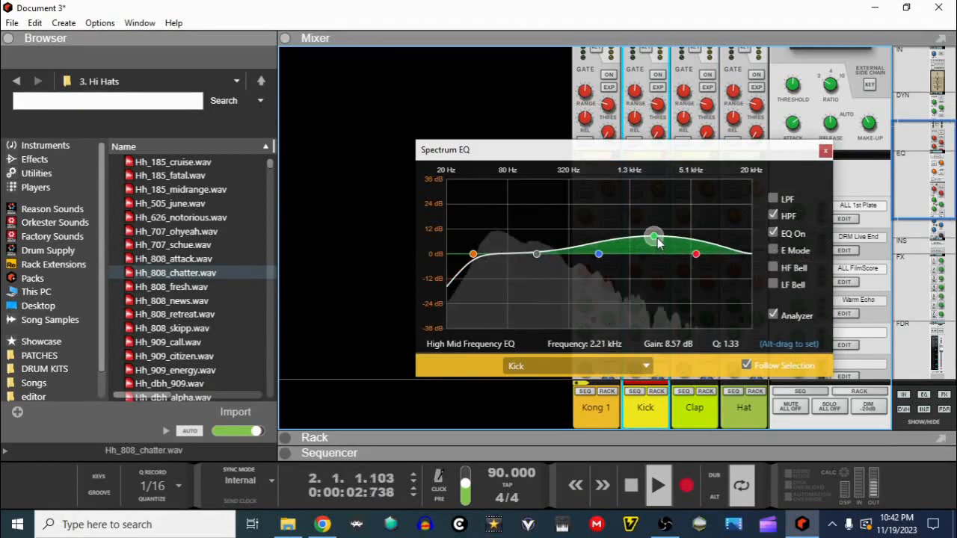
Enable E Mode and LF Bell on the Kick EQ and cut the low band by about 10.2 dB at 456 Hz.
click(773, 250)
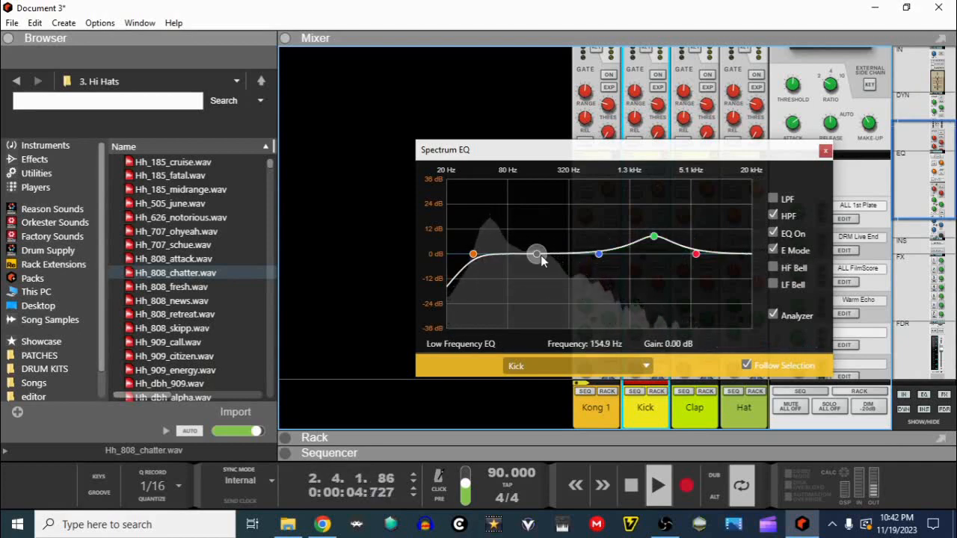
click(773, 284)
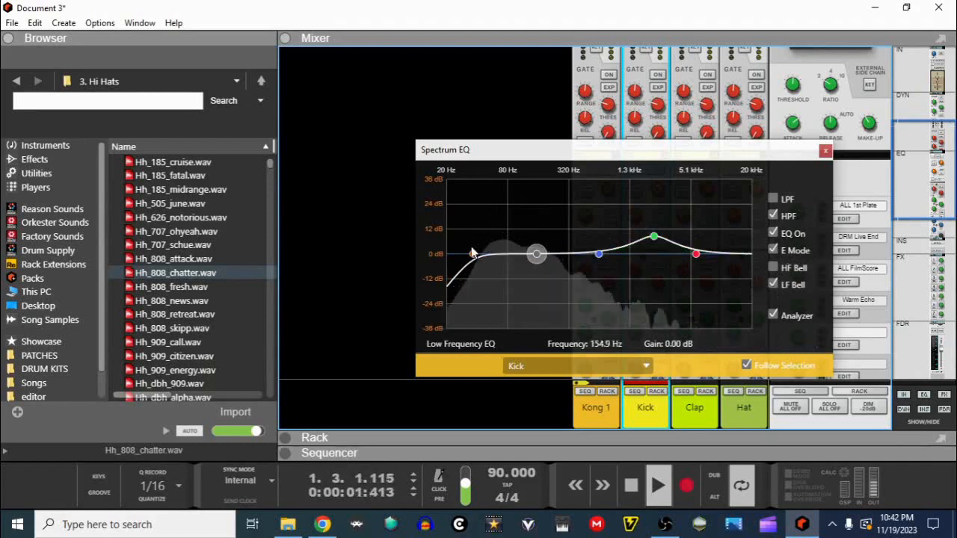
drag(542, 263, 584, 276)
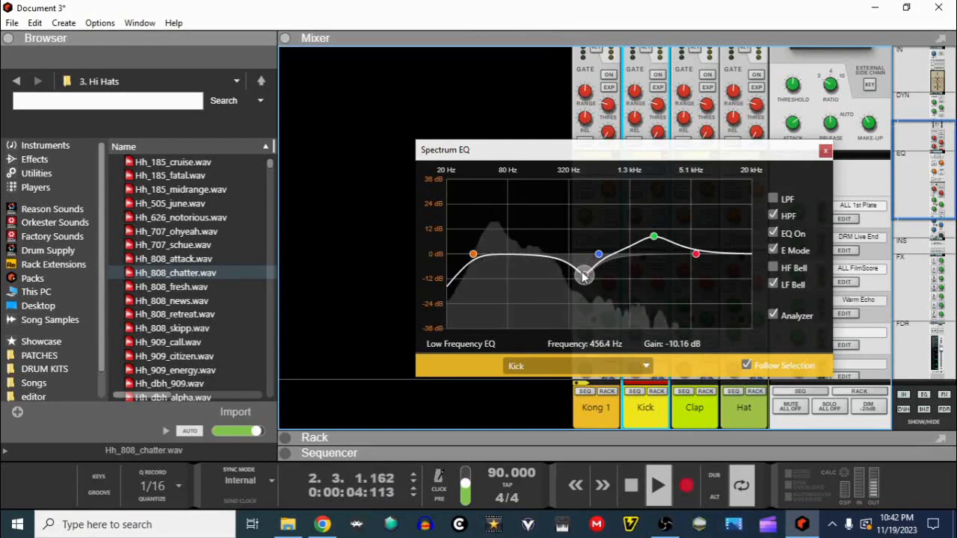
click(826, 151)
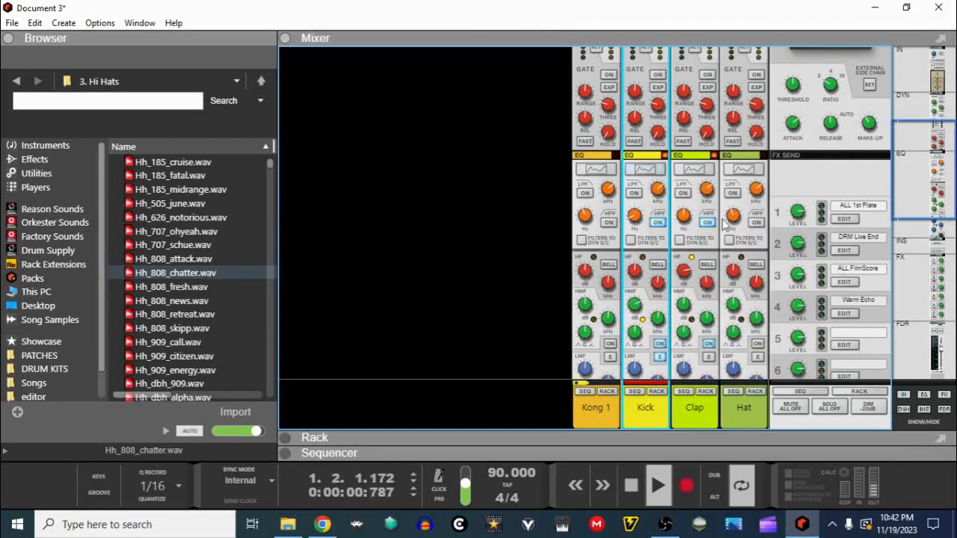
Add a Monotone Bass Synthesizer from the instruments to the rack below the Hat mix channel.
scroll(672, 299, down, 5)
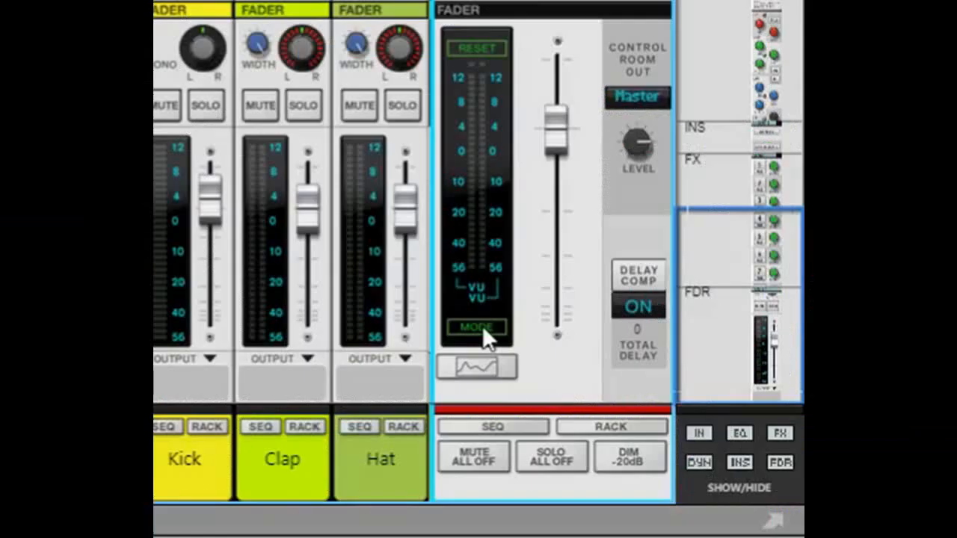
click(794, 341)
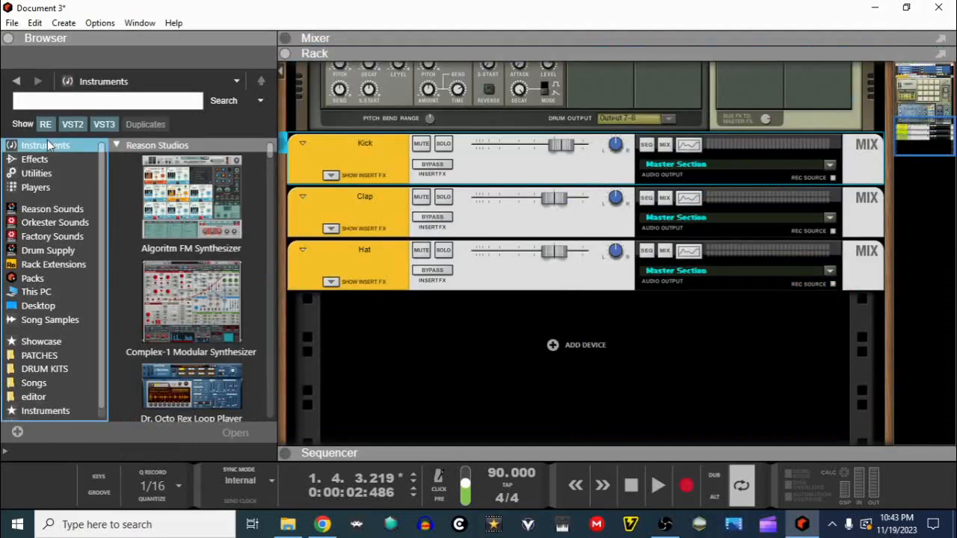
scroll(241, 340, down, 8)
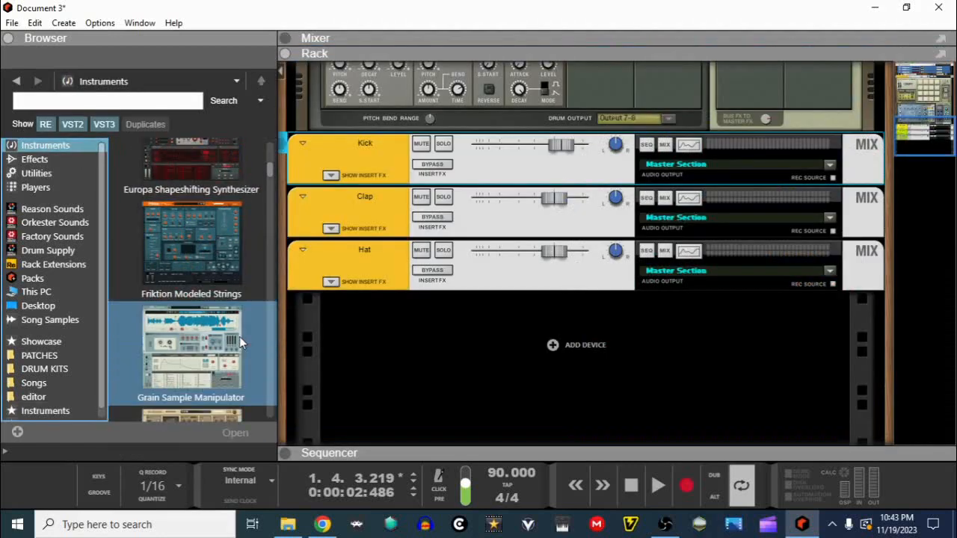
scroll(239, 336, down, 5)
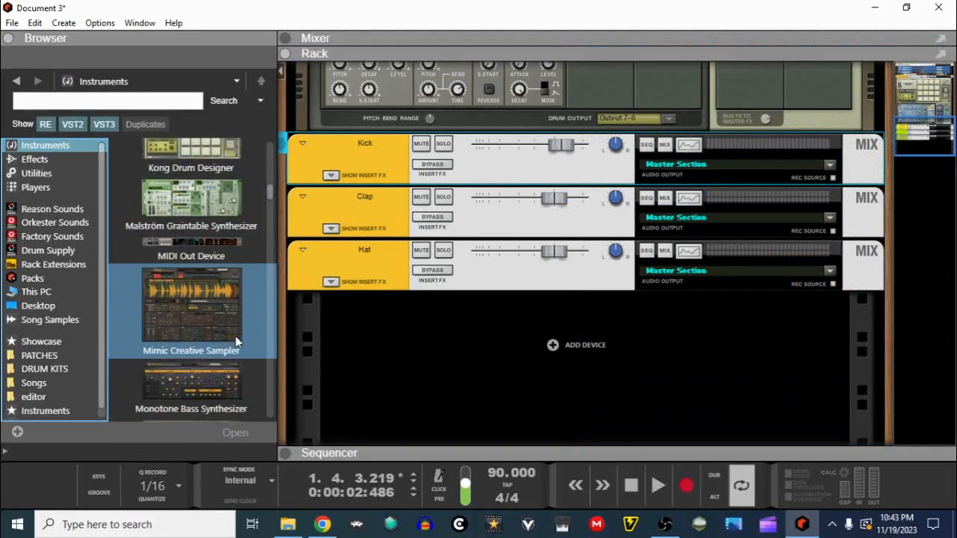
scroll(237, 342, down, 1)
drag(149, 340, 562, 319)
Create a two-bar clip on the Bara bra bas track in the sequencer and open it for note editing.
key(F7)
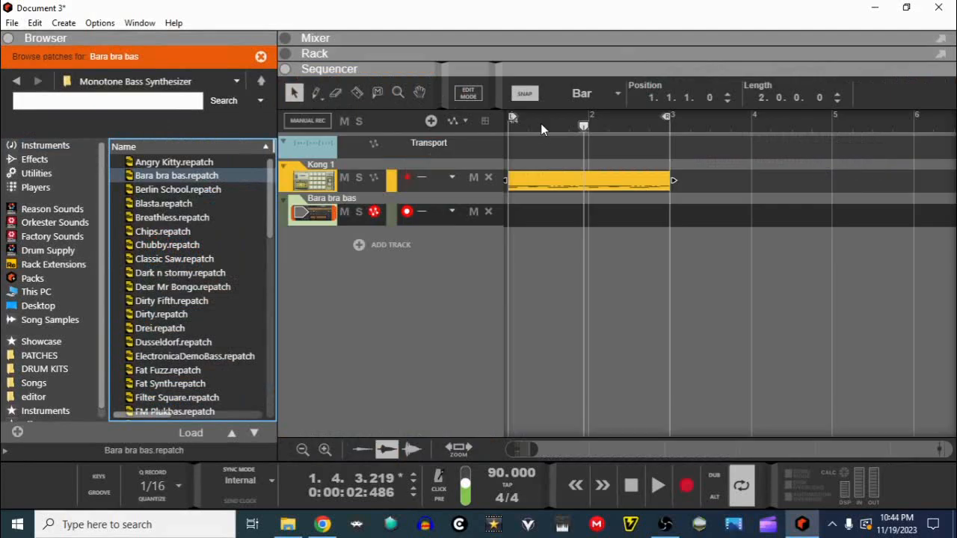
drag(540, 215, 642, 216)
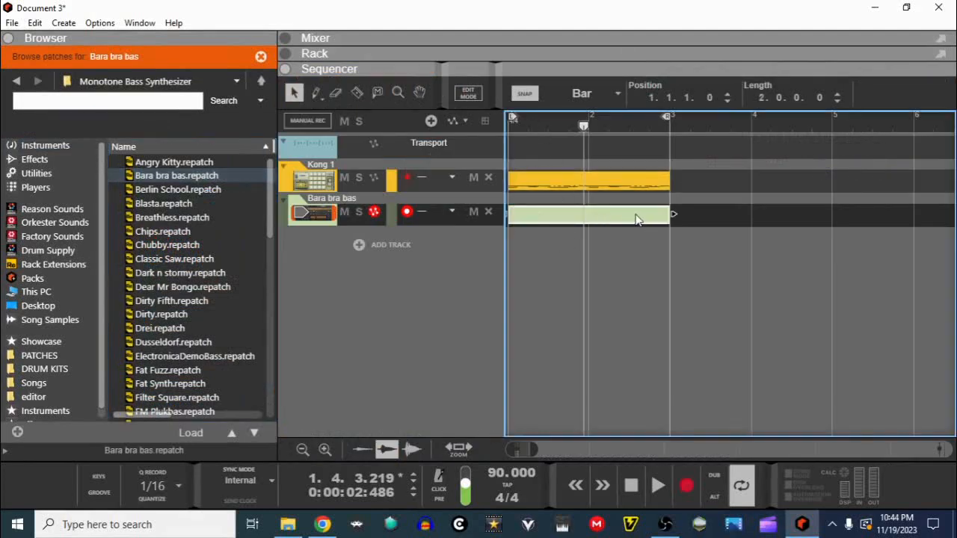
double_click(636, 217)
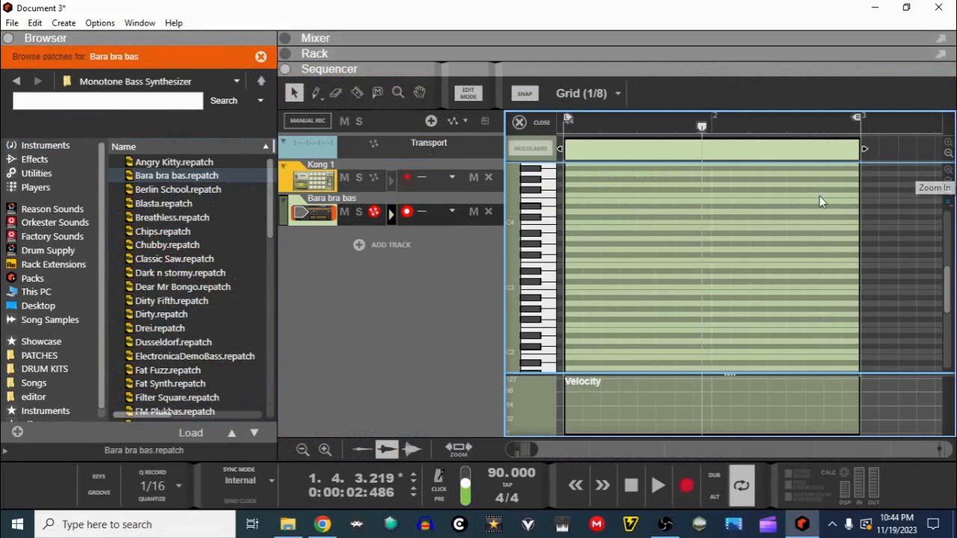
click(948, 171)
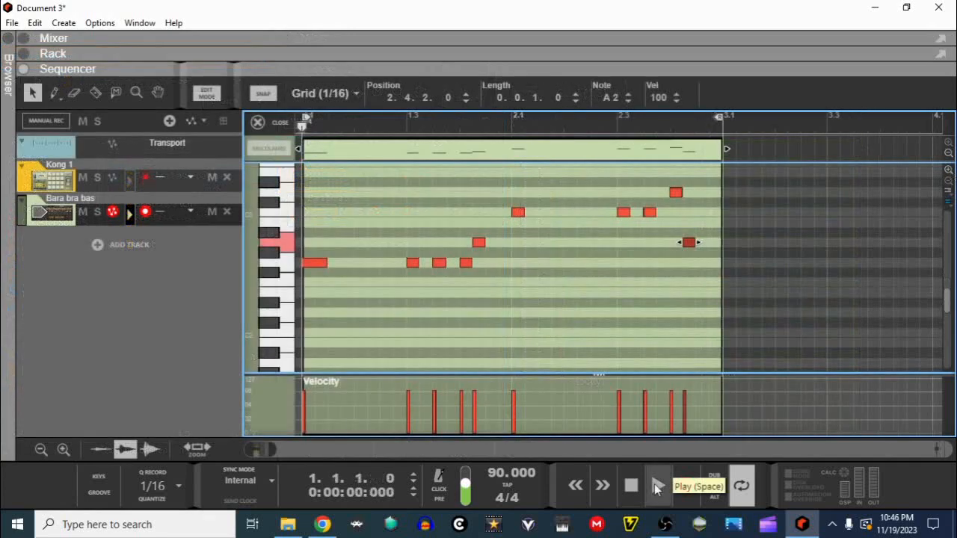
Play the bass line together with the drum loop, and stop playback.
click(656, 488)
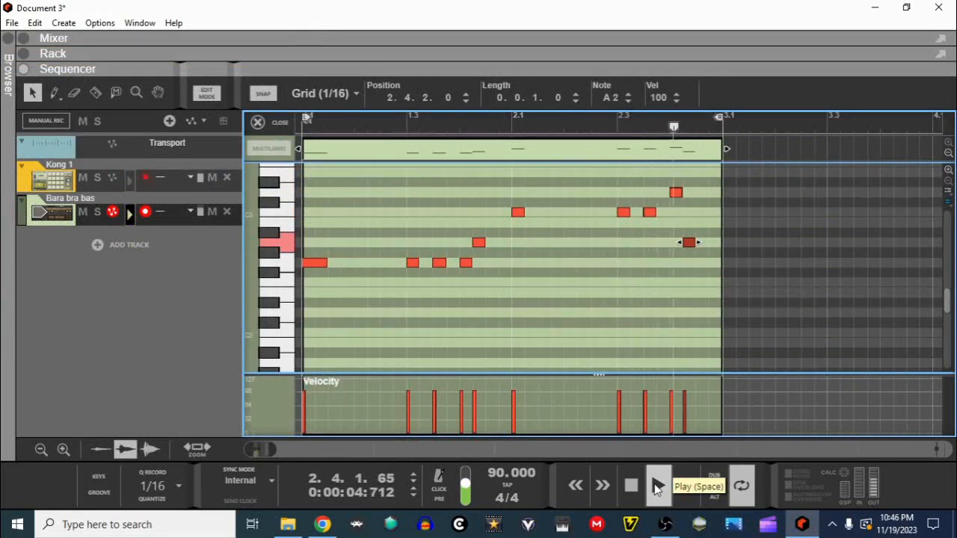
click(633, 486)
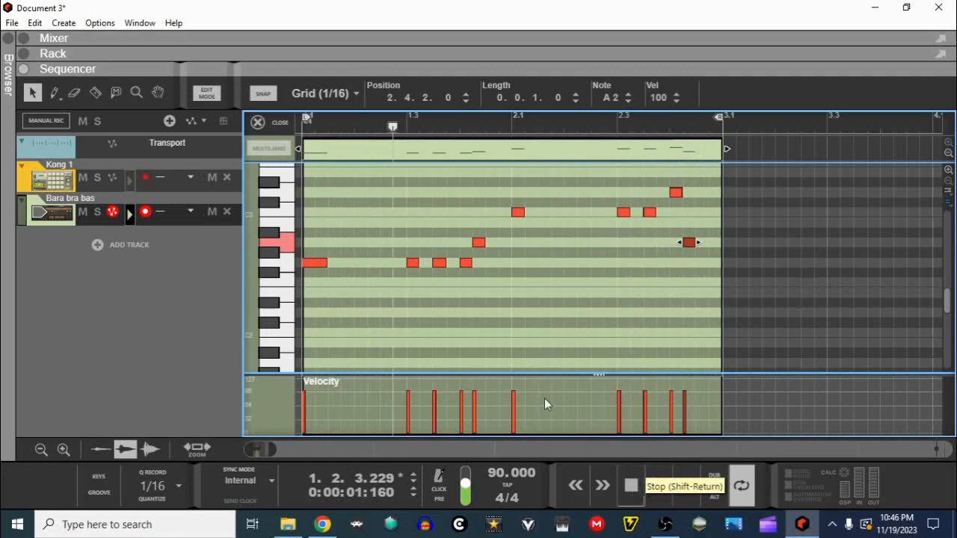
Add an MClass Compressor from the effects to the rack on the Monotone bass synthesizer.
click(320, 68)
scroll(316, 267, down, 1)
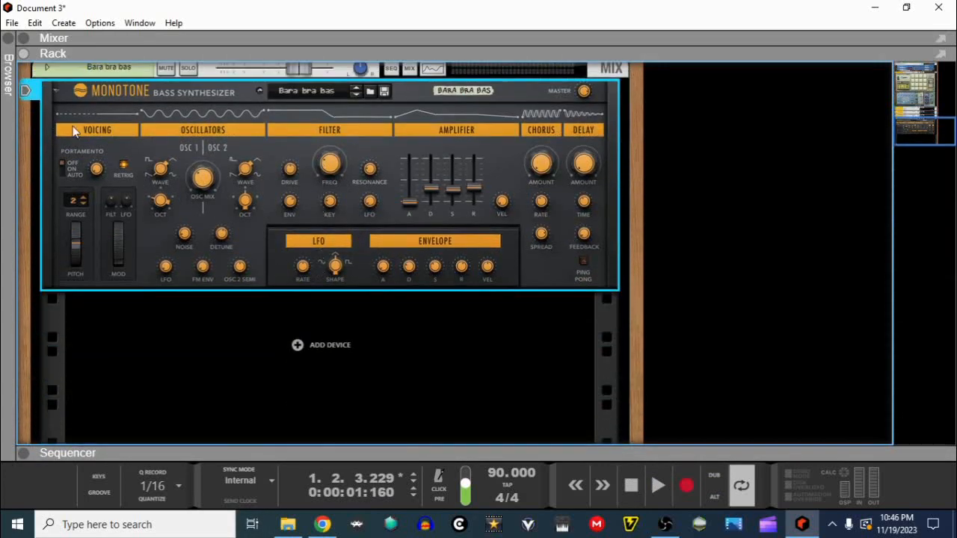
drag(15, 119, 106, 134)
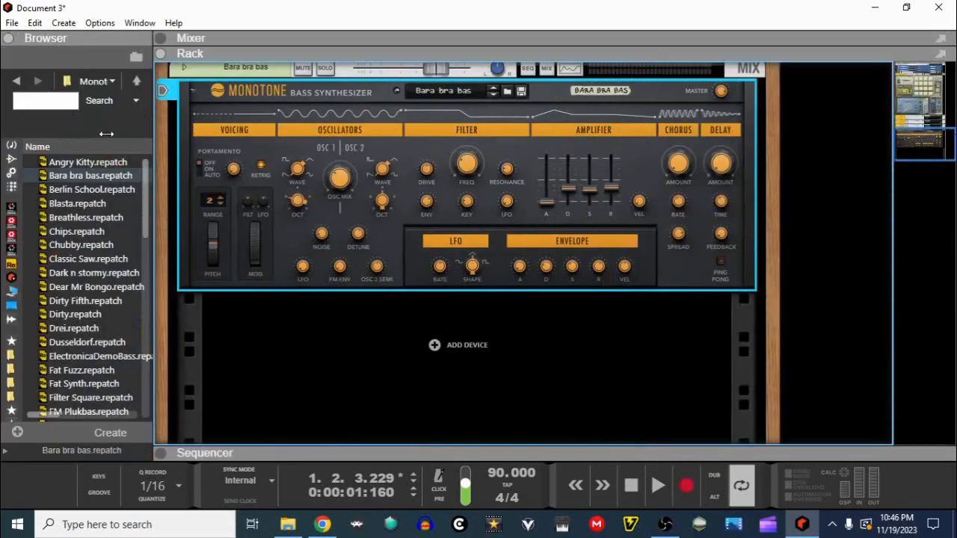
click(11, 158)
scroll(103, 244, down, 2)
scroll(105, 250, down, 5)
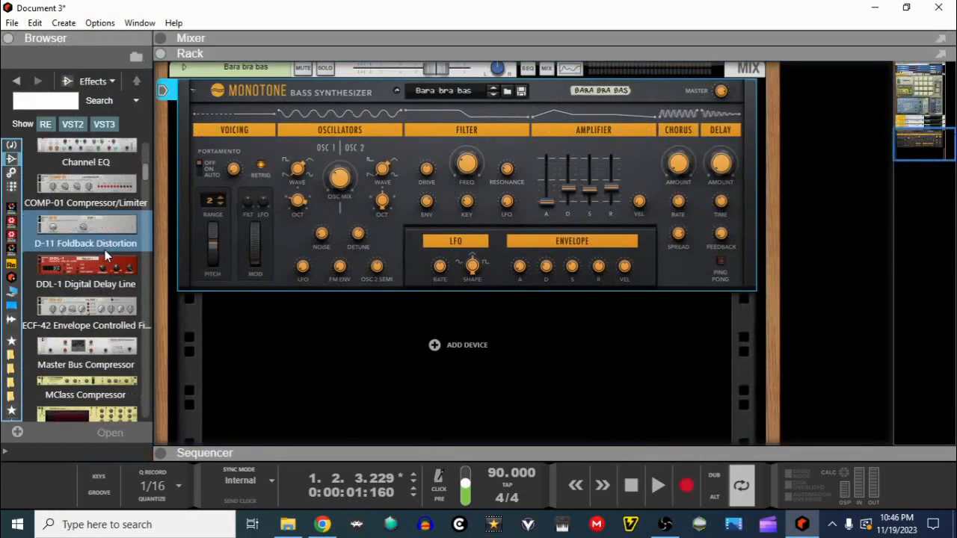
drag(108, 310, 449, 303)
Create a Spider Audio Merger & Splitter in the insert FX area of the Kick mix channel.
scroll(215, 202, up, 4)
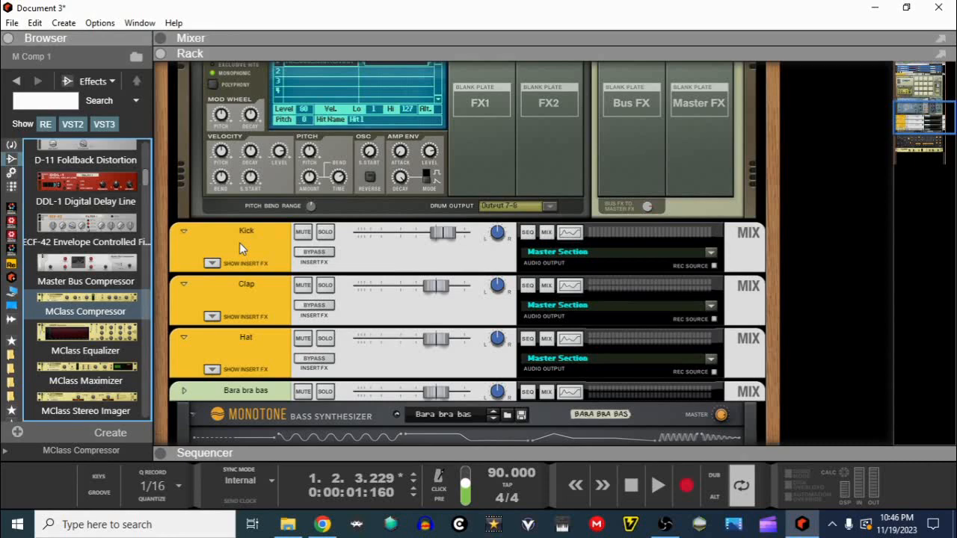
right_click(280, 259)
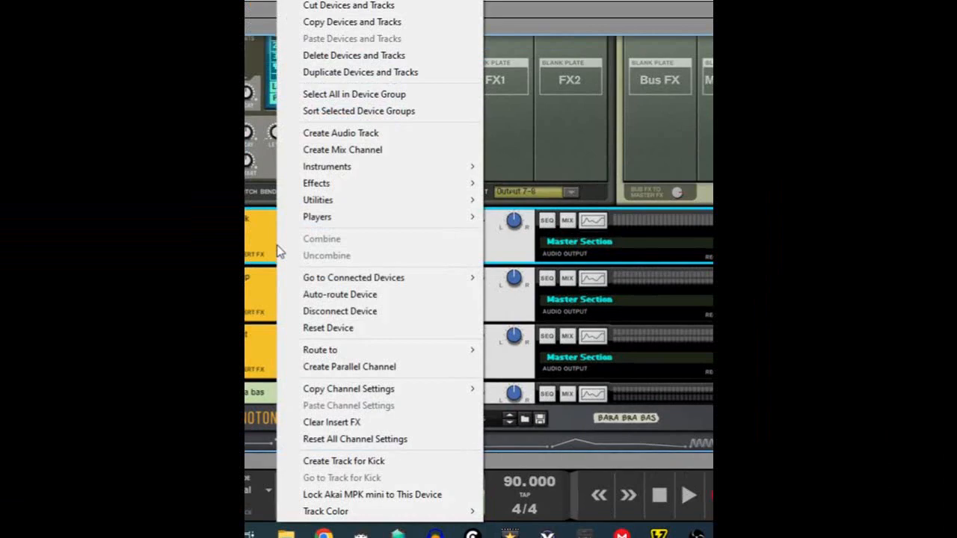
mouse_move(327, 202)
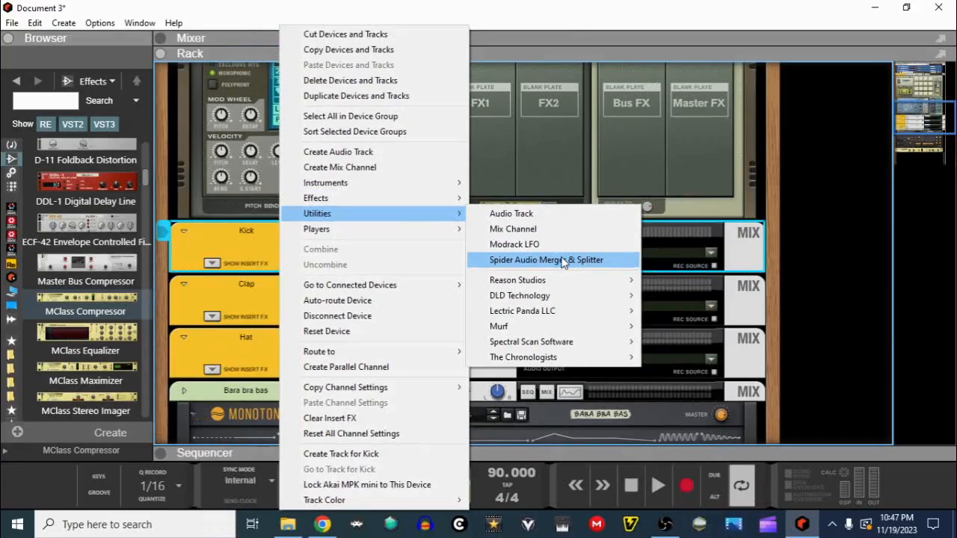
click(585, 251)
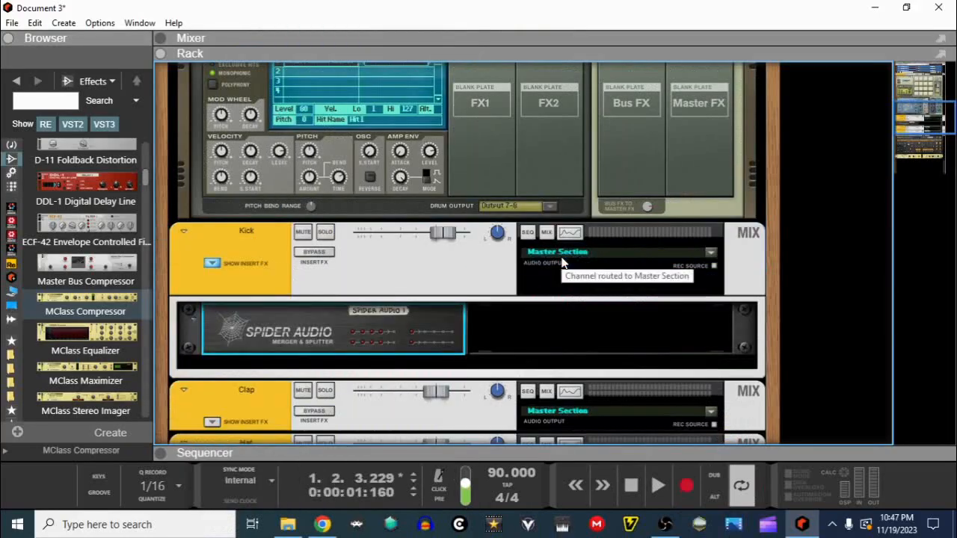
Add a second Spider Audio Merger & Splitter beside the first one in the Kick channel's insert FX area.
click(11, 176)
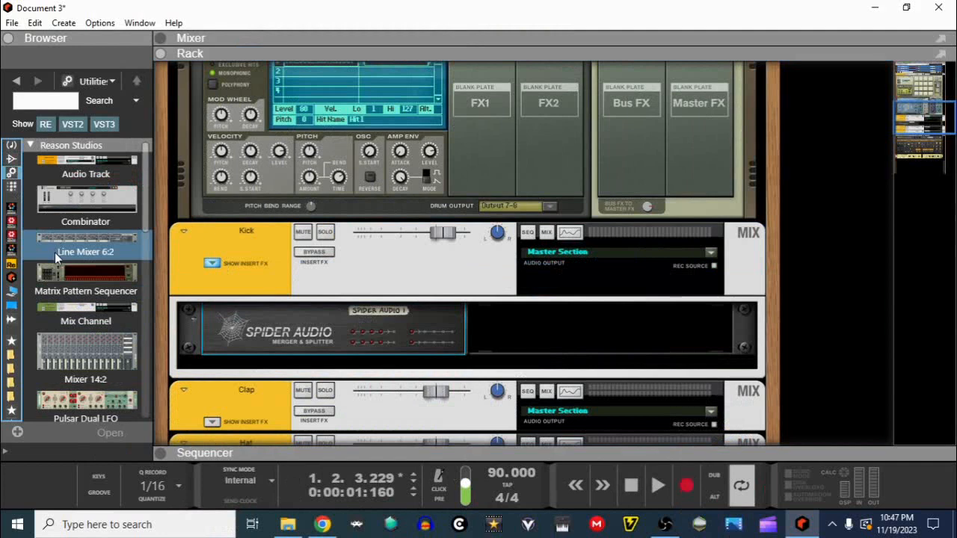
scroll(60, 254, down, 5)
scroll(56, 258, down, 2)
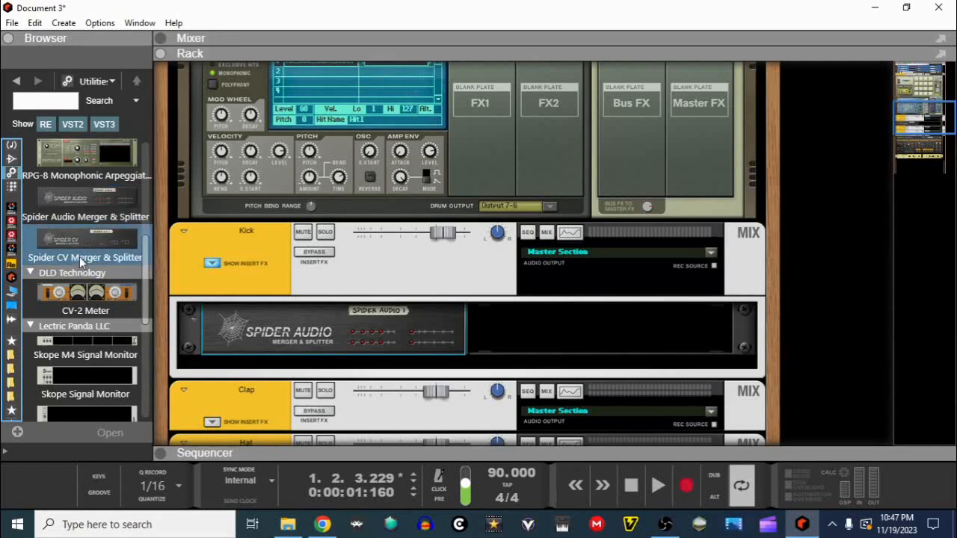
drag(62, 205, 549, 338)
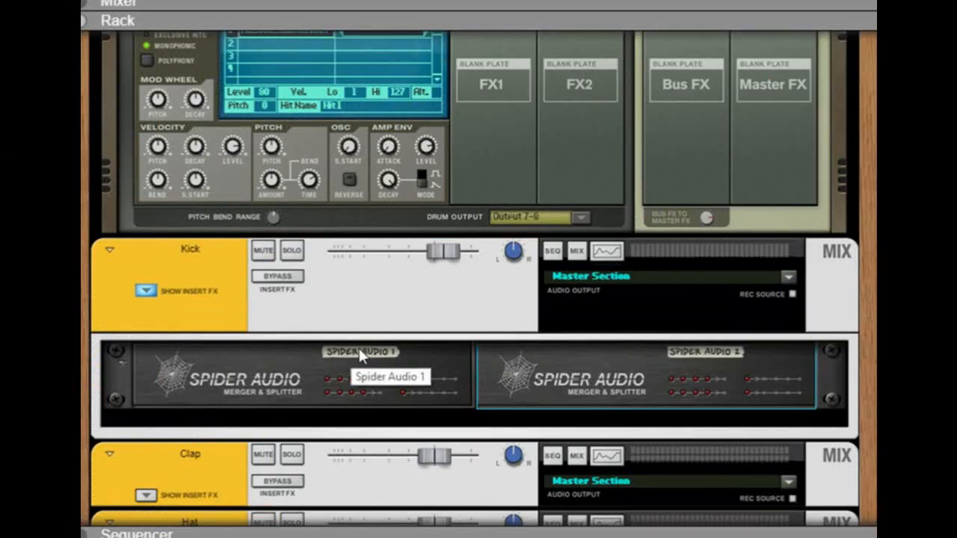
Rename the first Spider Audio device "Sidechan 1" and the second one "Sidechain 2".
double_click(360, 350)
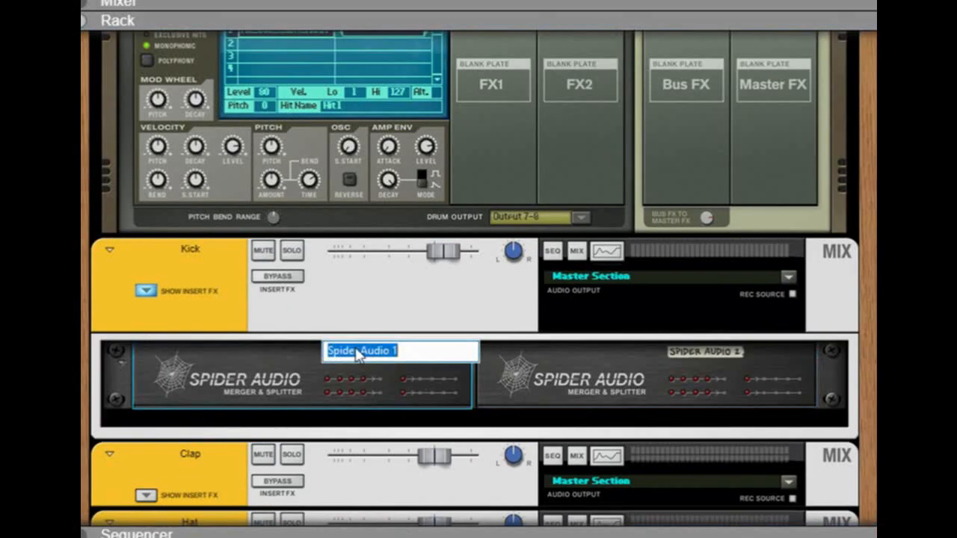
text(C)
text(Sidec)
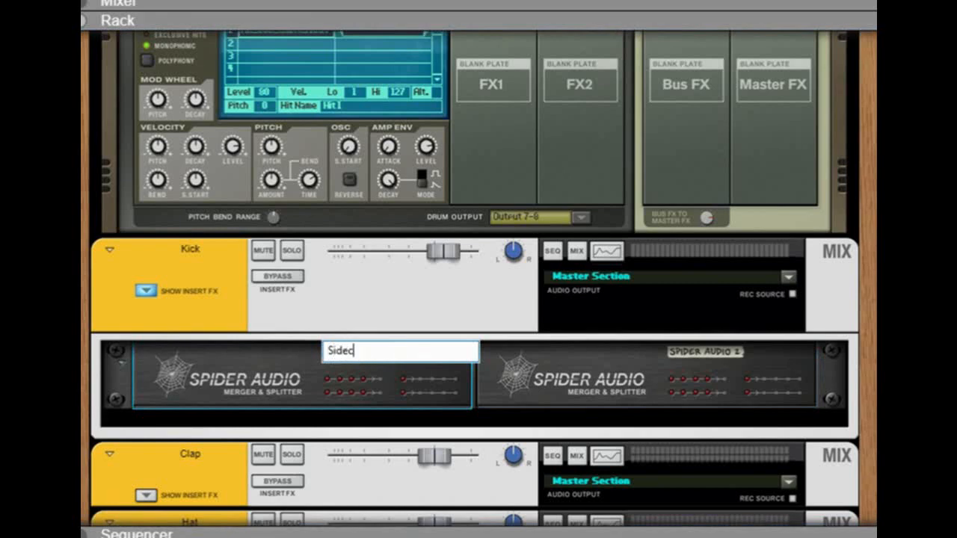
text(han 1)
double_click(681, 353)
text(Sidechai)
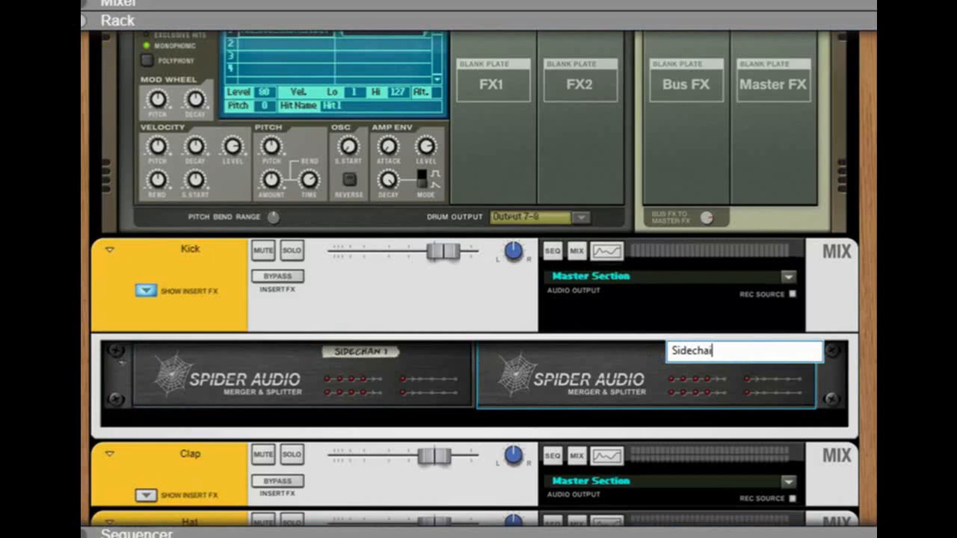
text(n 2)
key(Return)
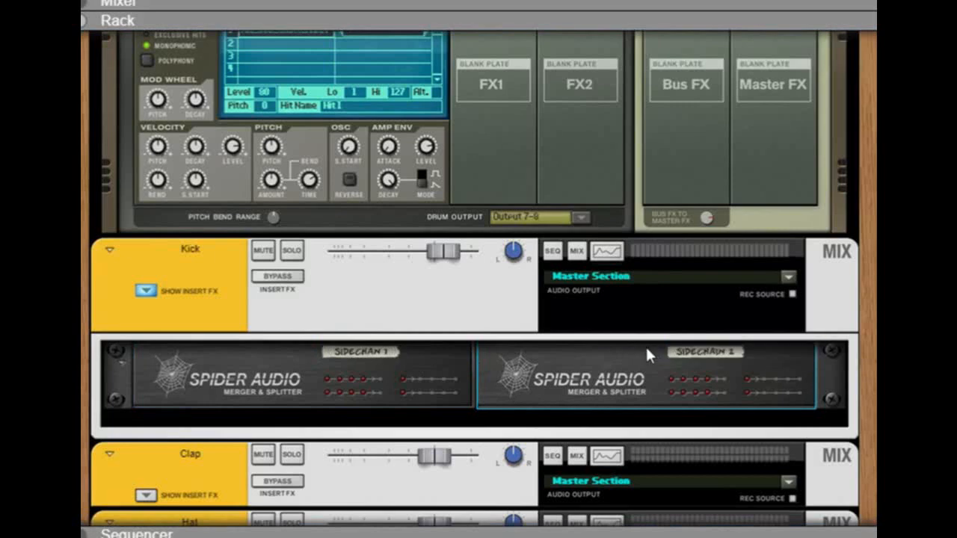
Show the rack's rear and connect the Kick channel's insert FX To Device left and right outputs to Sidechan 1's first merge inputs.
key(Tab)
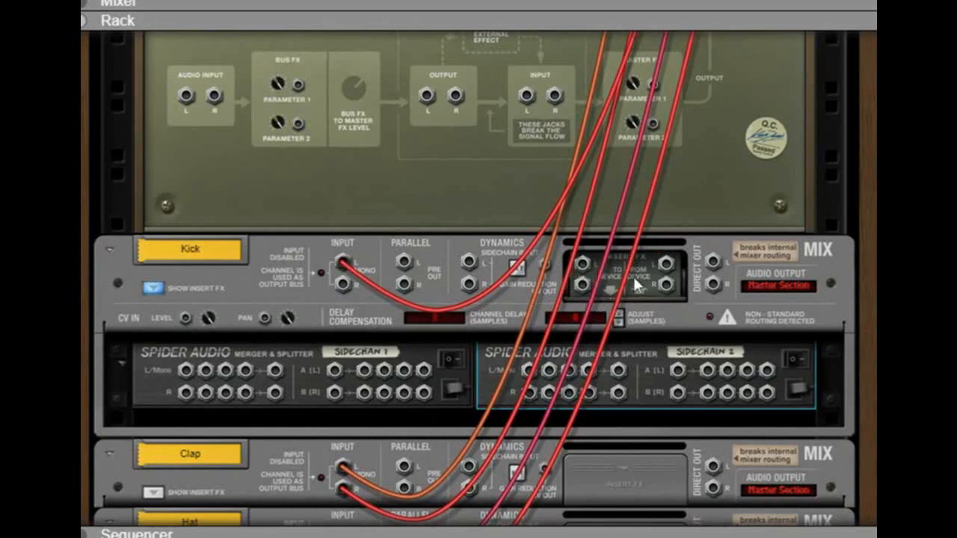
drag(583, 267, 187, 374)
drag(584, 284, 185, 395)
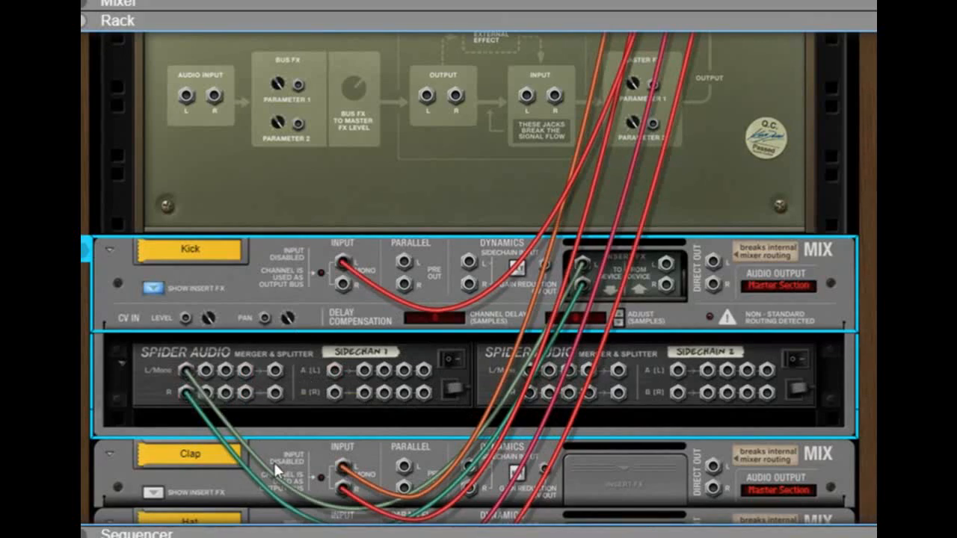
Patch Sidechan 1's merge output to its split input, its Split Output 4 to Sidechain 2's merge input, and Sidechain 2's merge output to its split input.
drag(275, 371, 333, 368)
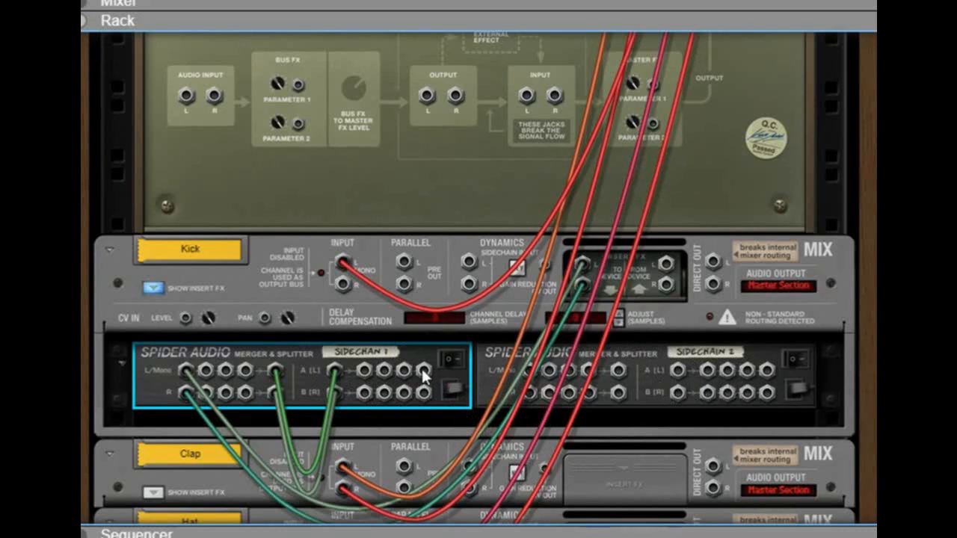
drag(425, 376, 528, 378)
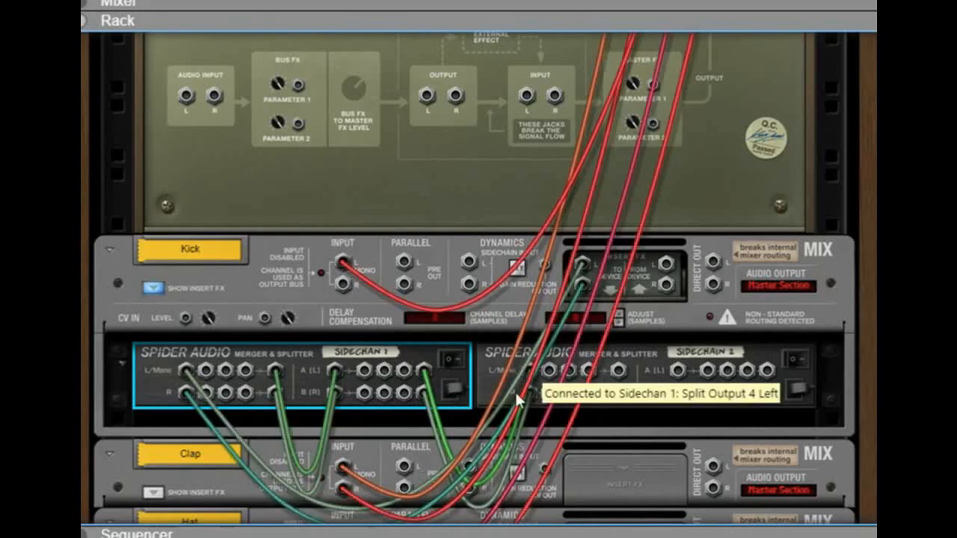
drag(622, 372, 675, 366)
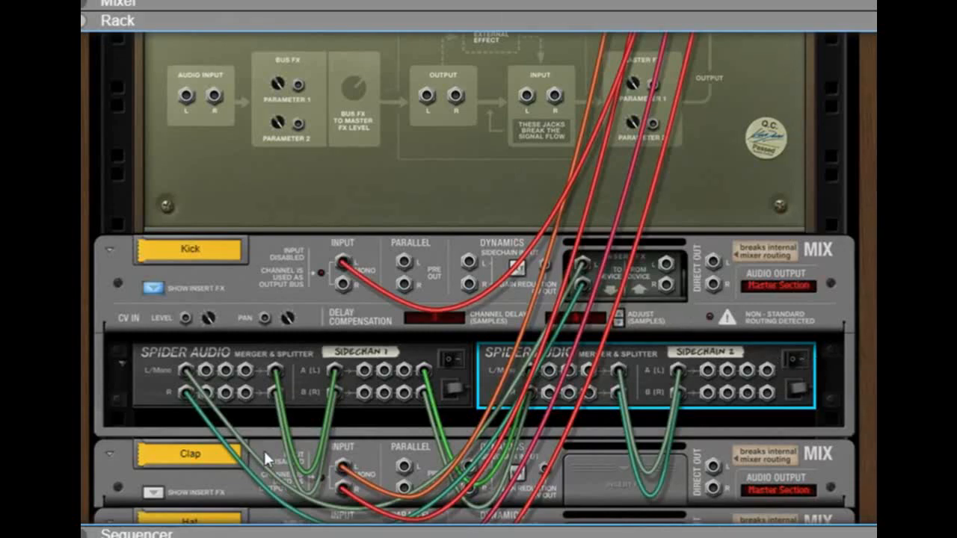
scroll(339, 350, down, 10)
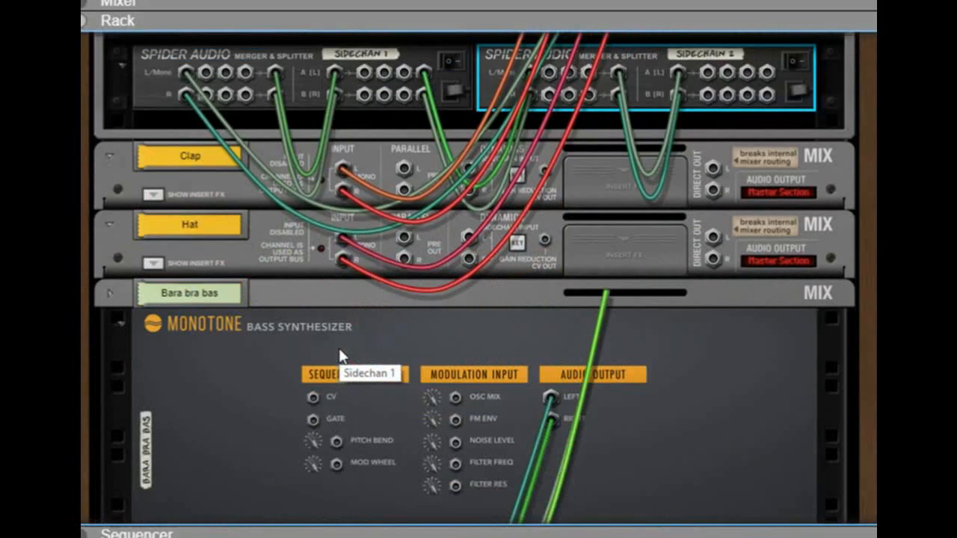
scroll(338, 350, down, 5)
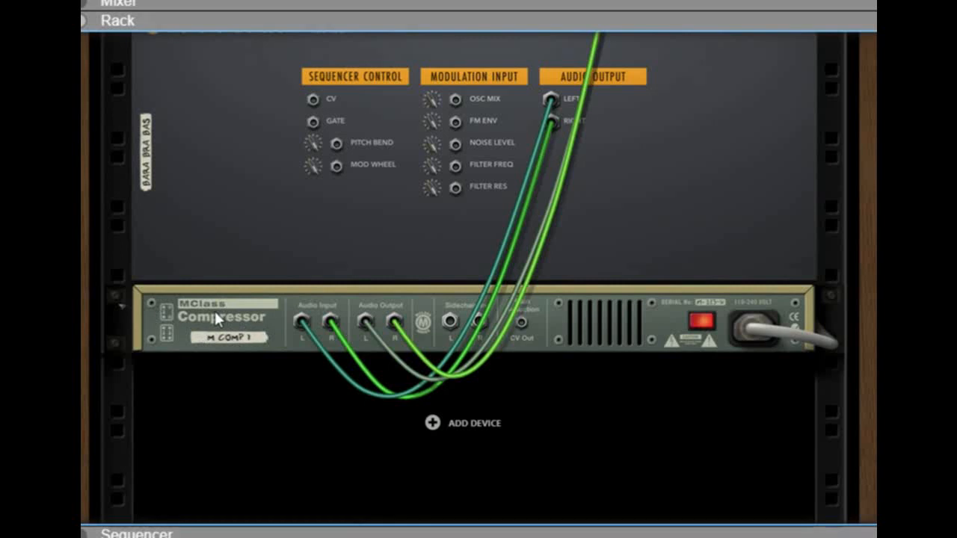
mouse_move(450, 322)
mouse_down()
mouse_move(480, 323)
mouse_move(495, 347)
mouse_move(436, 421)
mouse_move(452, 329)
mouse_move(427, 252)
mouse_move(434, 37)
mouse_move(438, 316)
mouse_move(506, 277)
mouse_move(385, 293)
mouse_move(365, 275)
mouse_up()
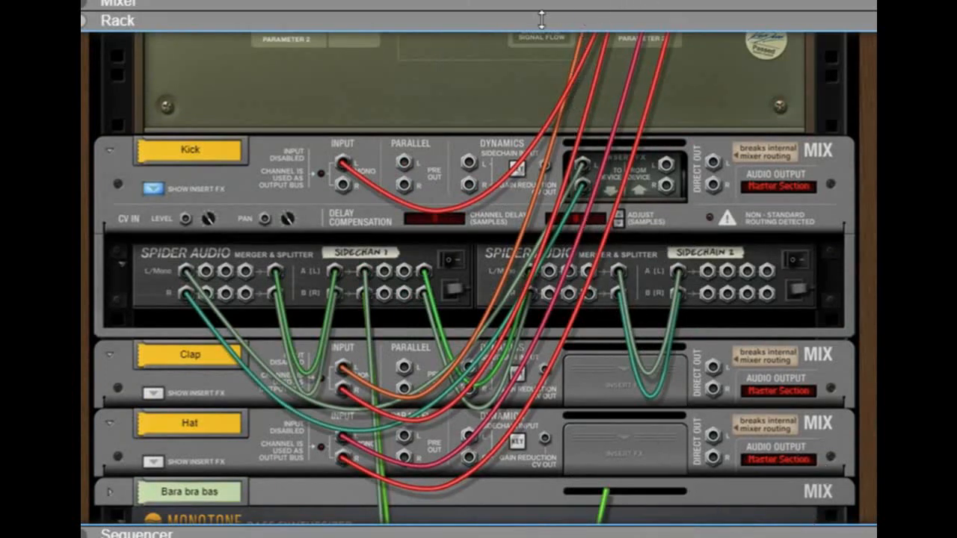
drag(365, 278, 594, 455)
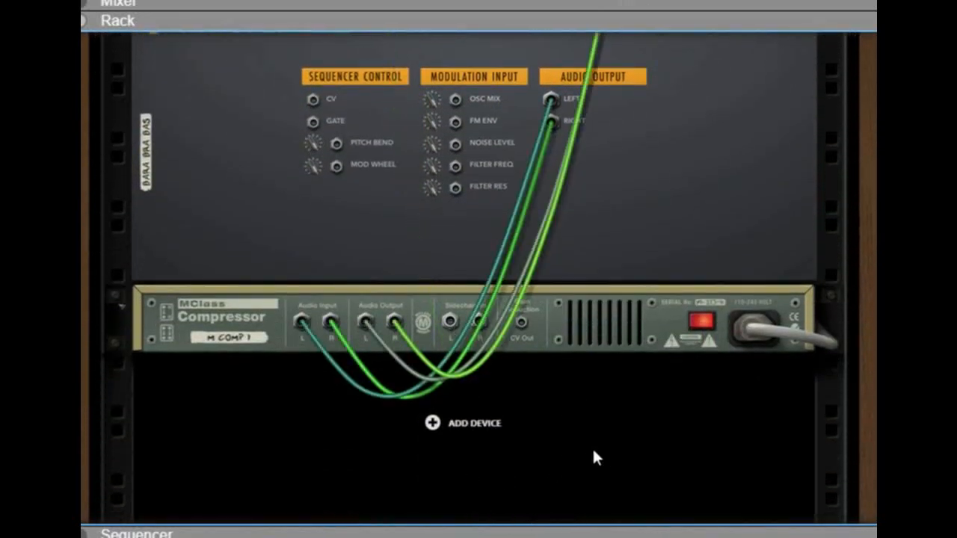
Connect the MClass Compressor's sidechain inputs to Sidechan 1's Split Output 1 left and right.
click(450, 318)
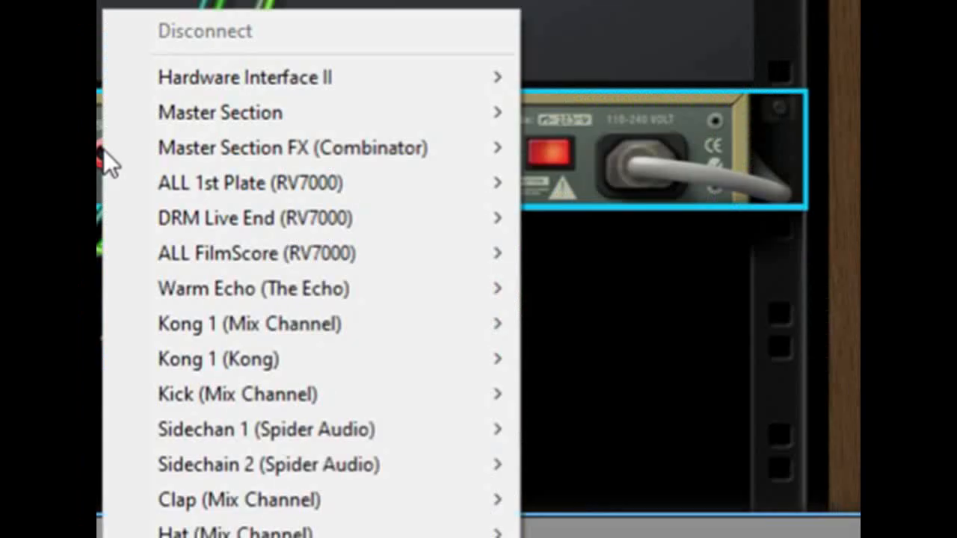
mouse_move(226, 441)
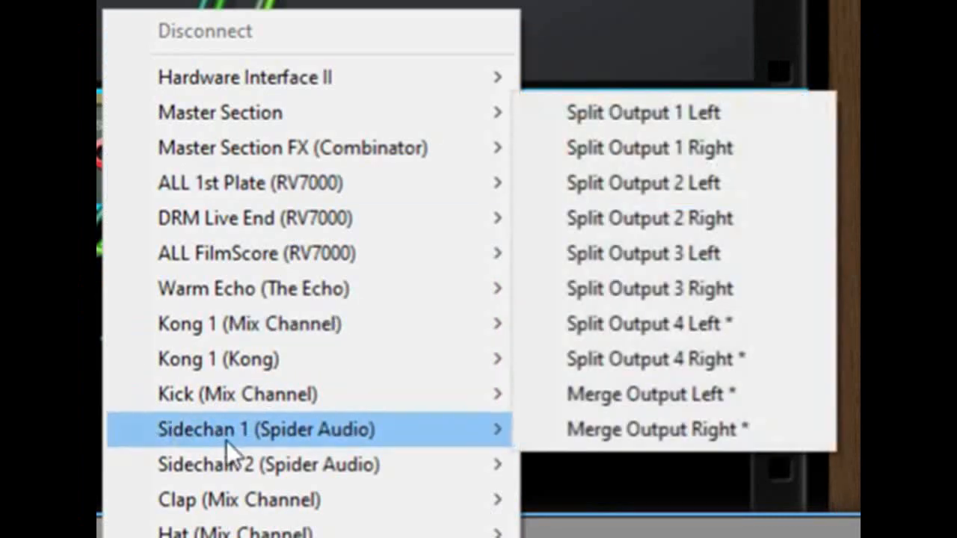
click(693, 110)
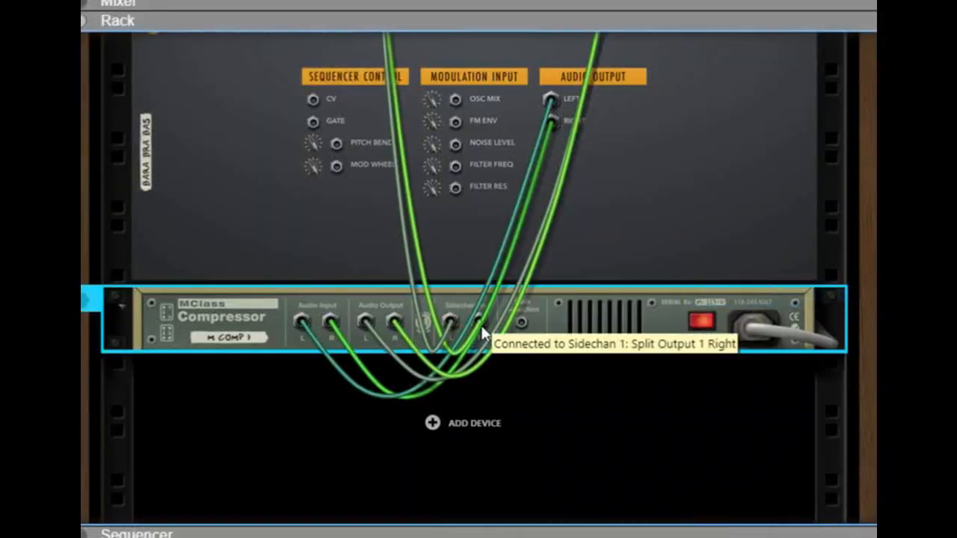
scroll(460, 332, up, 10)
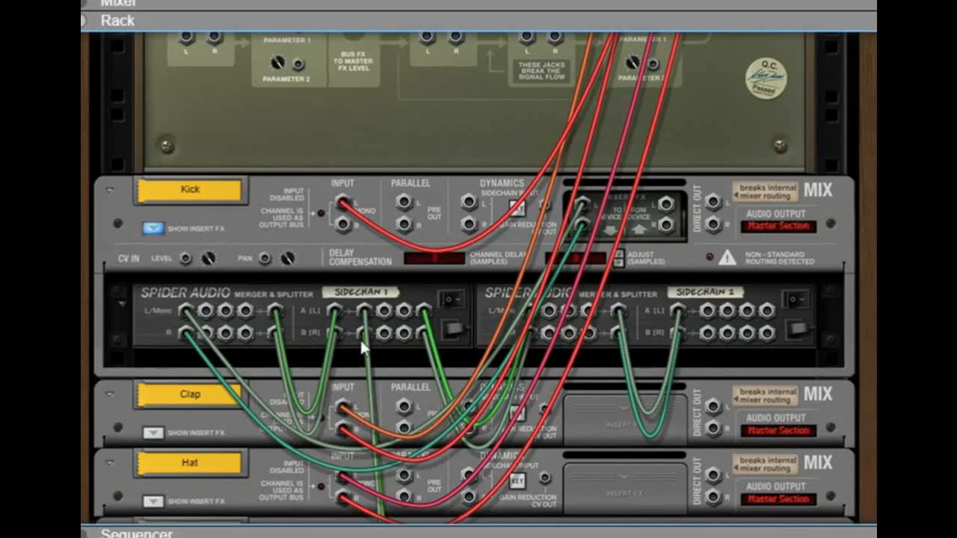
Return to the rack front and, during playback, lower the bass compressor's threshold to about -26.9 dB and reduce its attack and release.
key(Tab)
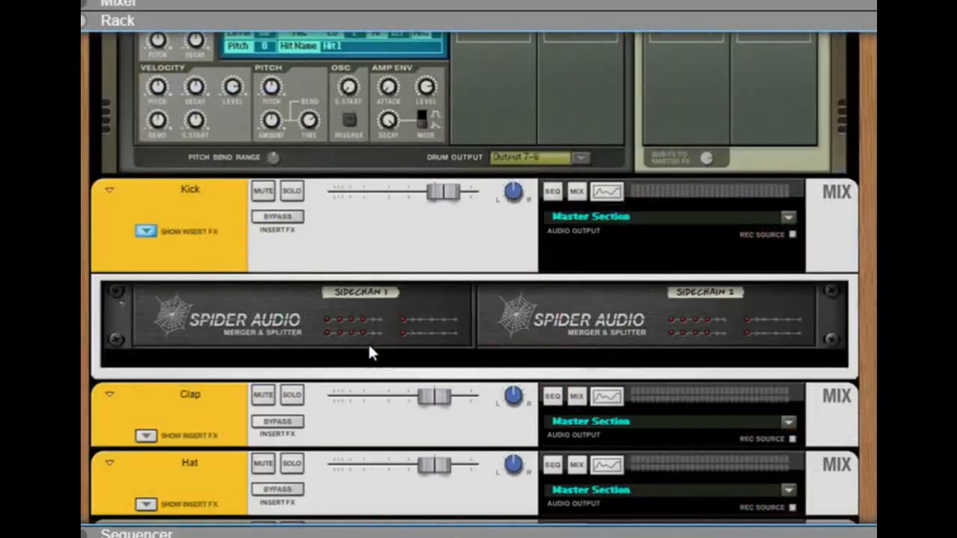
scroll(370, 353, down, 10)
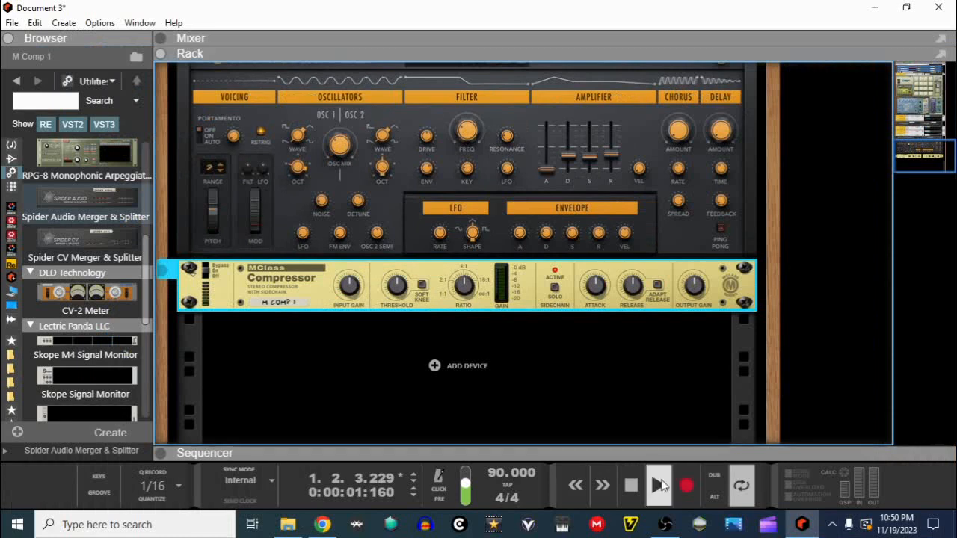
click(658, 485)
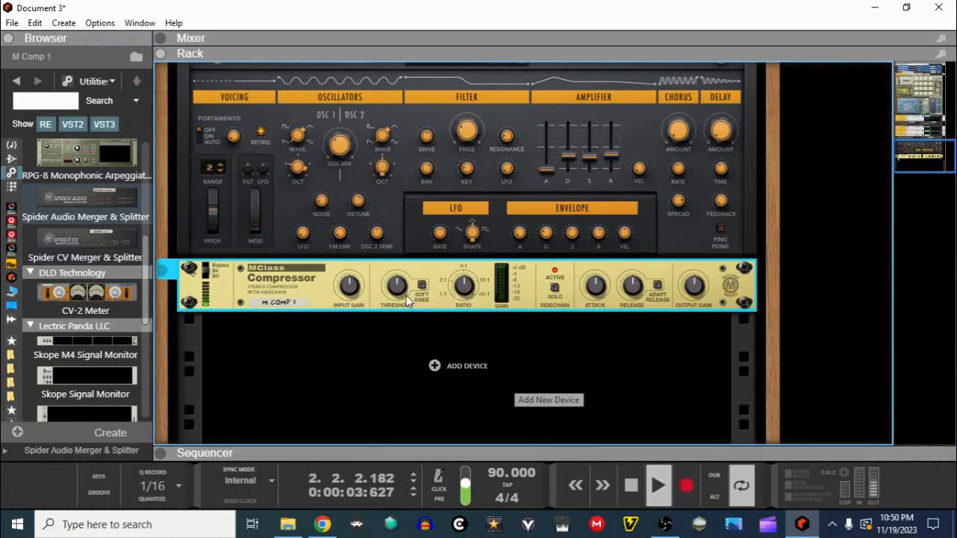
drag(399, 290, 391, 299)
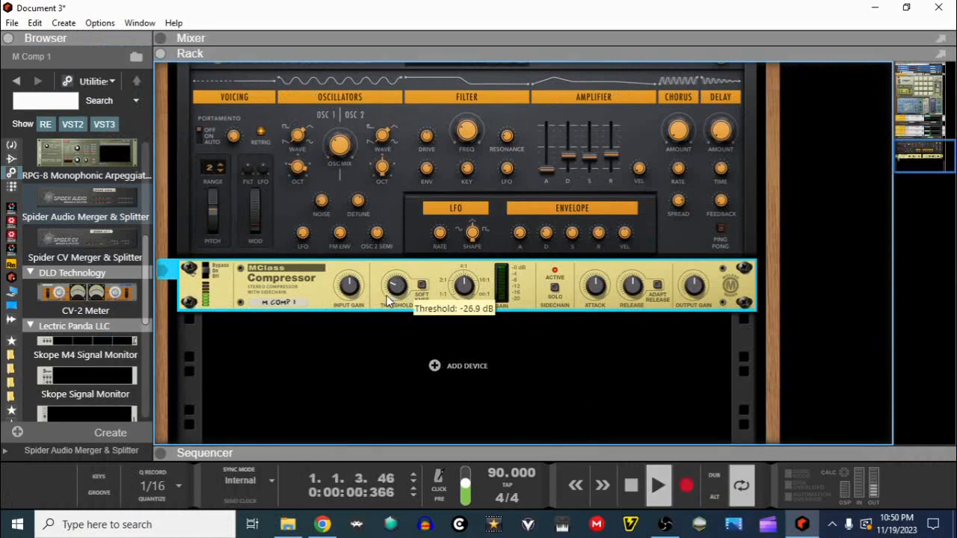
drag(594, 293, 583, 308)
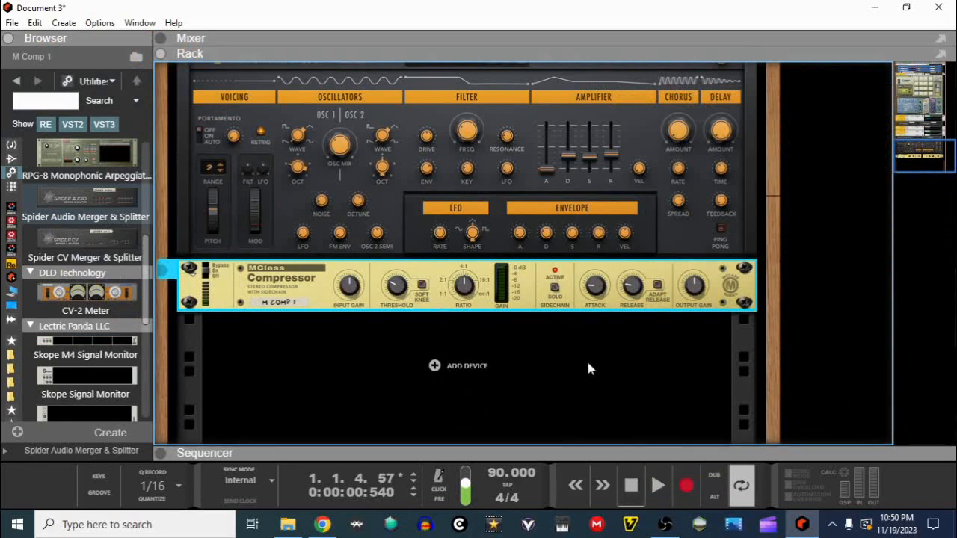
Route the Kong 1, Kick, Clap and Hat mixer channels to a new output bus.
click(496, 57)
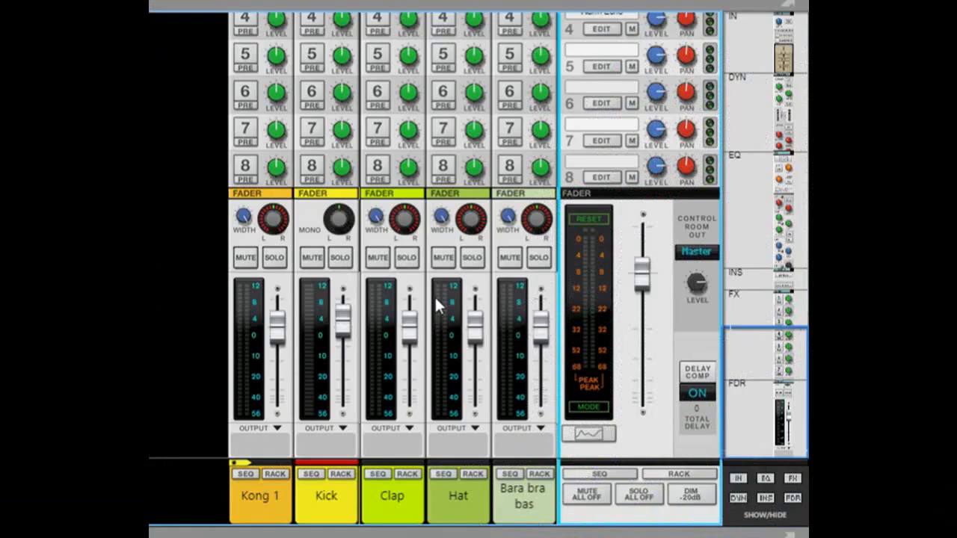
click(477, 514)
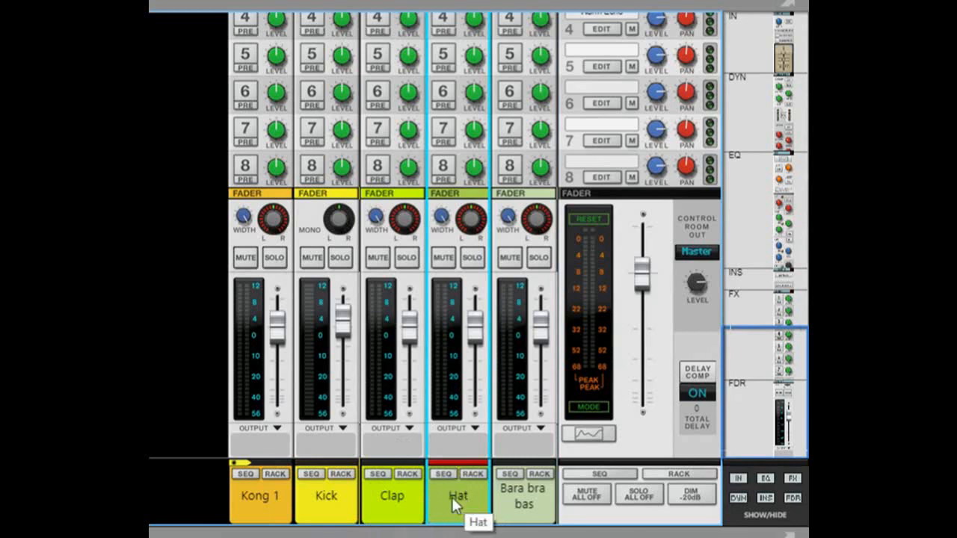
shift+click(258, 504)
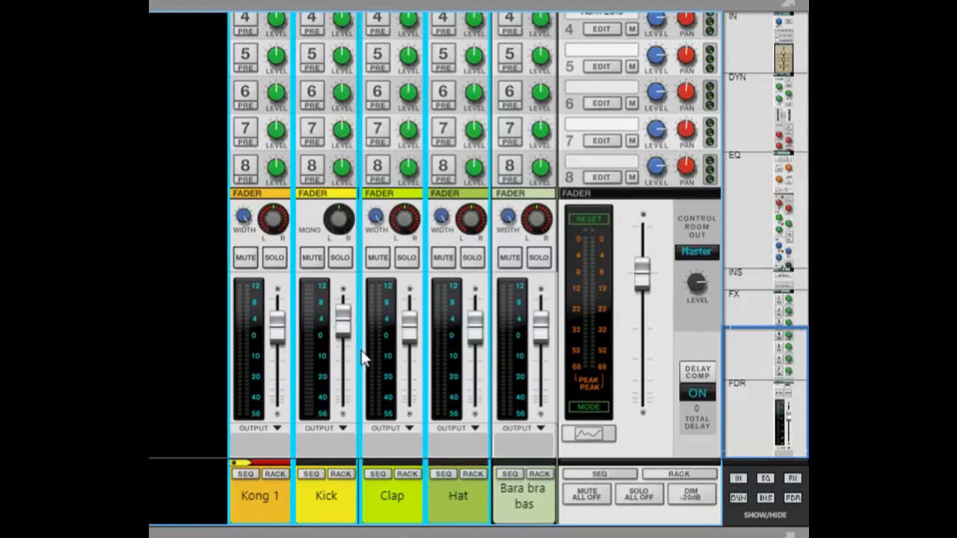
right_click(340, 516)
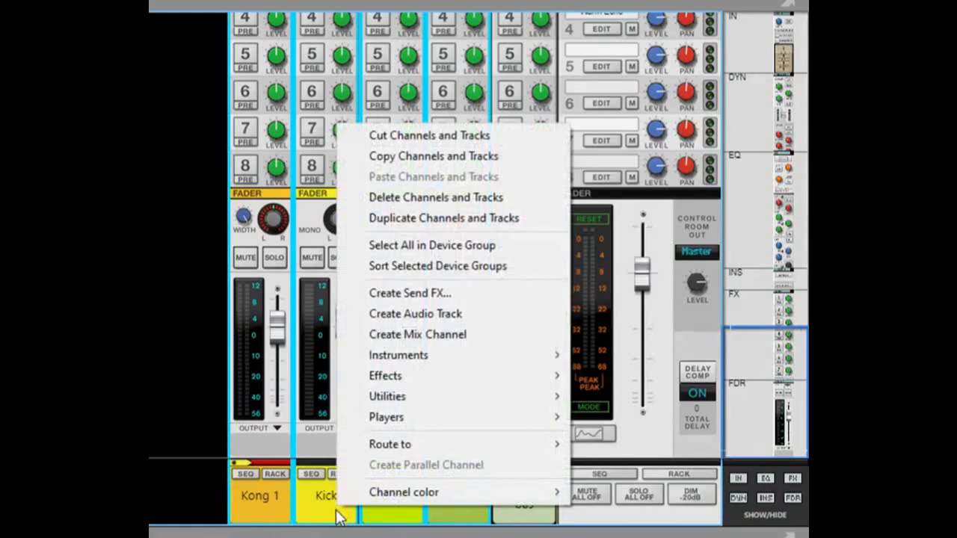
mouse_move(394, 443)
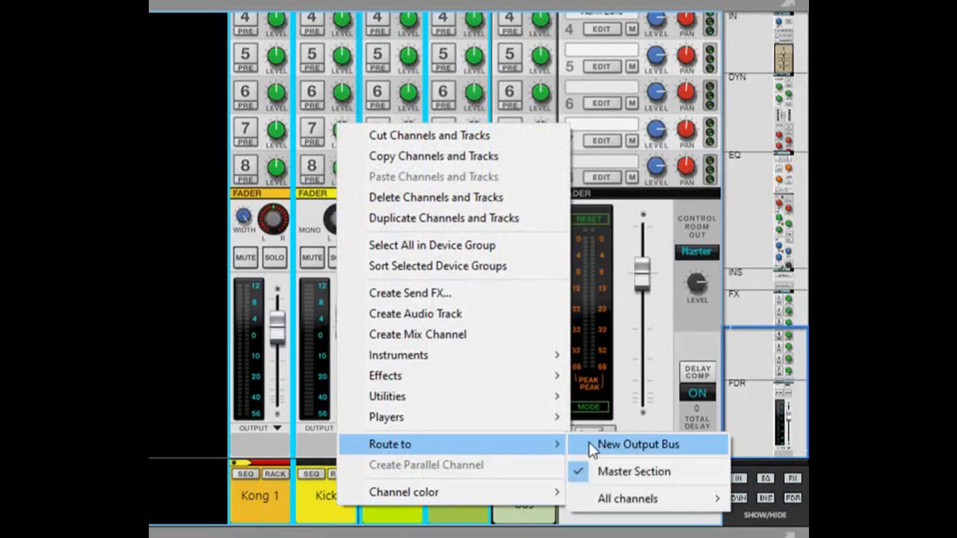
click(642, 446)
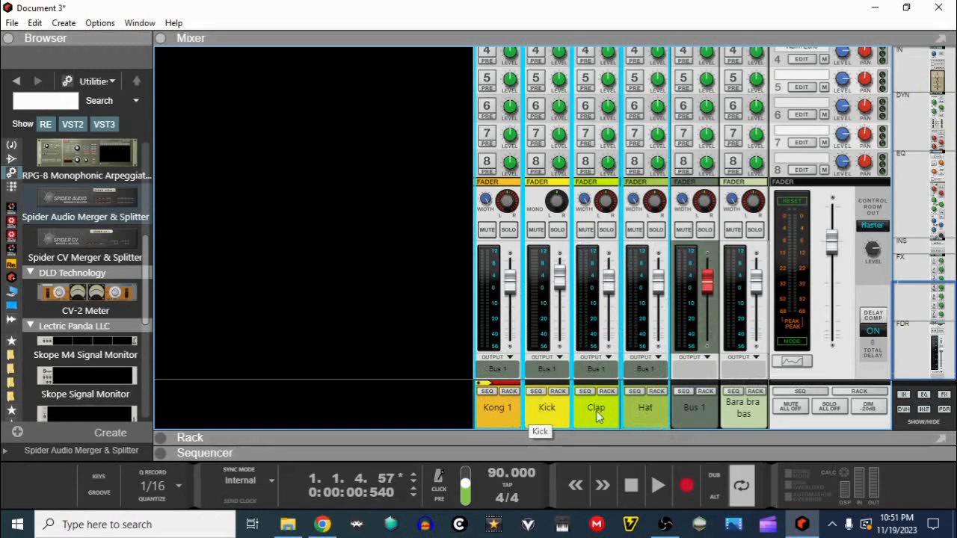
Set the channel color of the Kong 1, Kick, Clap and Hat channels to Tangerine.
right_click(643, 413)
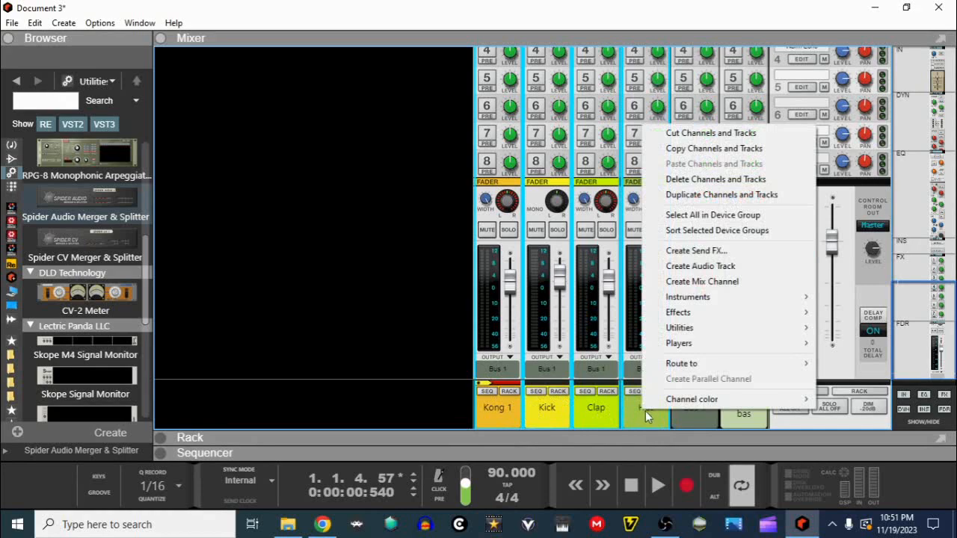
mouse_move(680, 399)
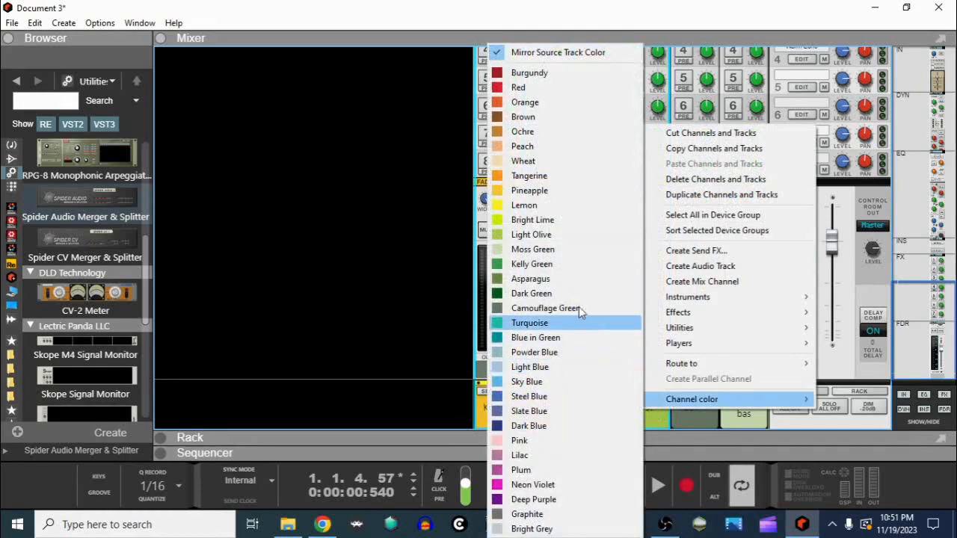
click(530, 178)
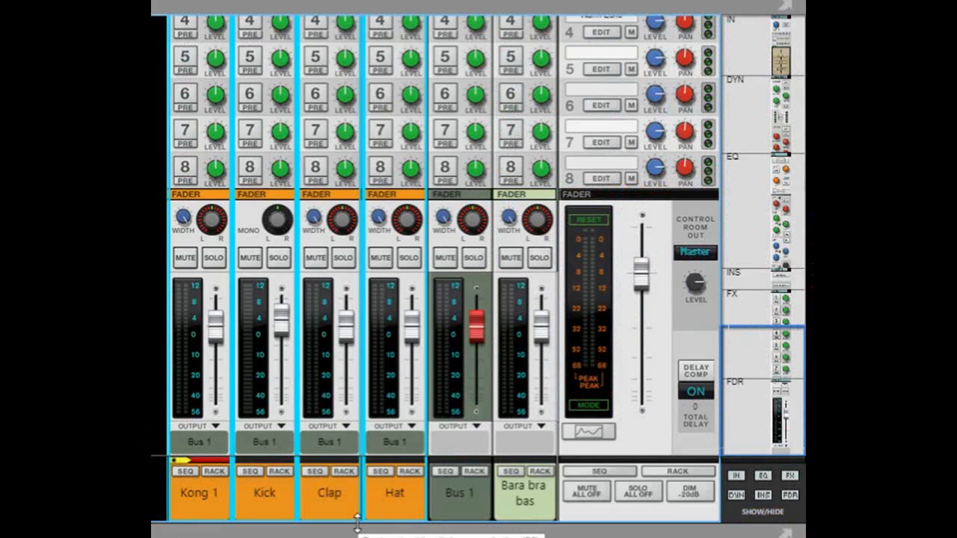
Color the new bus channel Red and rename it "Drum Bus".
right_click(459, 509)
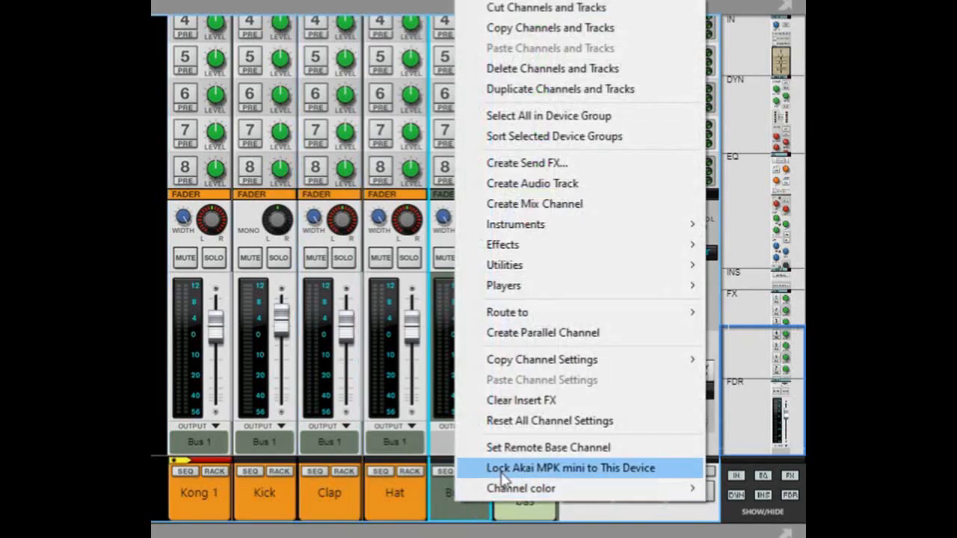
mouse_move(512, 496)
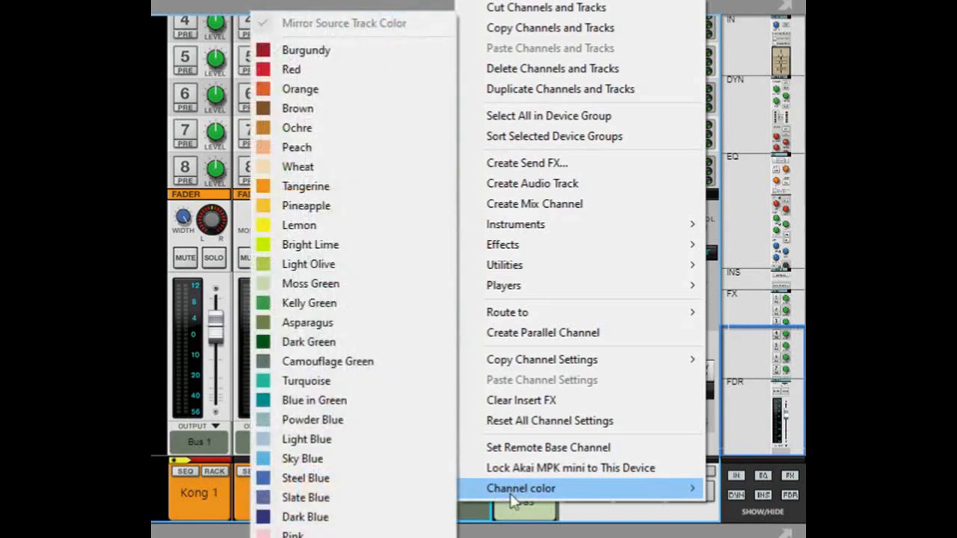
click(302, 74)
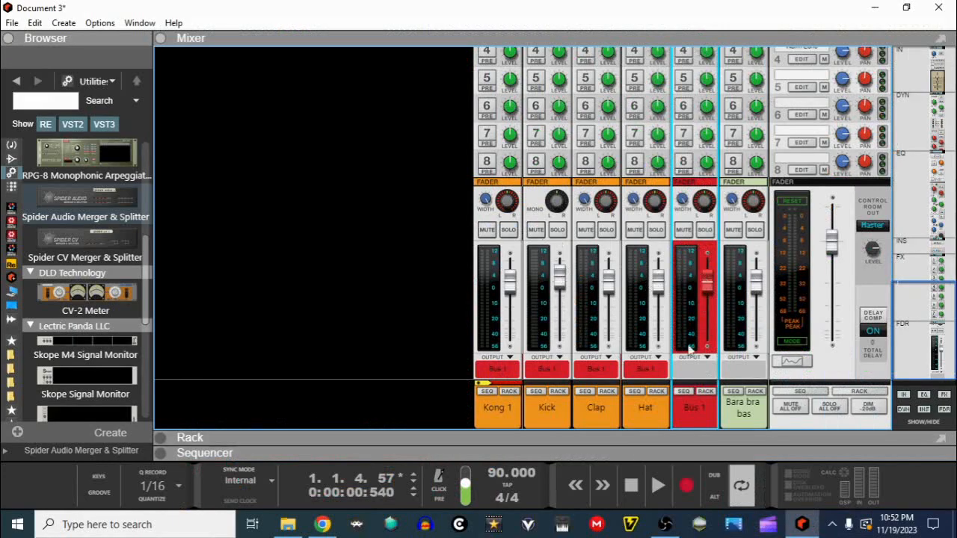
double_click(695, 411)
text(Drum Bus)
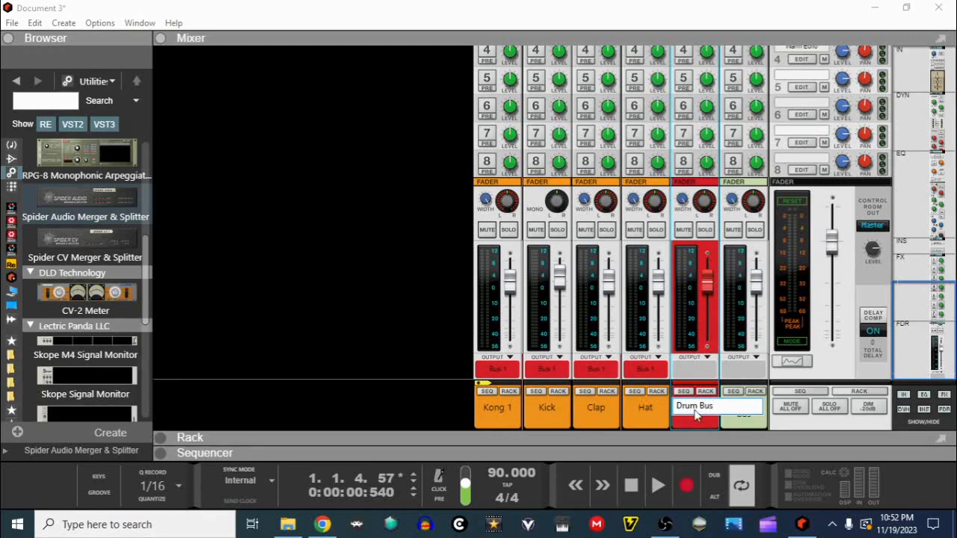
key(Return)
Audition the Drum Bus by lowering its fader fully and raising it back during playback, and stop the transport.
click(656, 484)
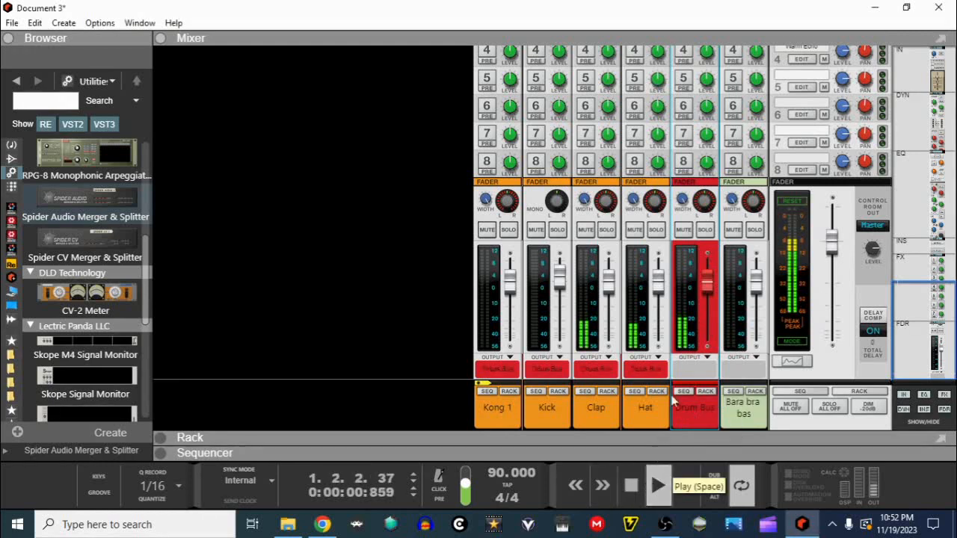
drag(707, 282, 706, 343)
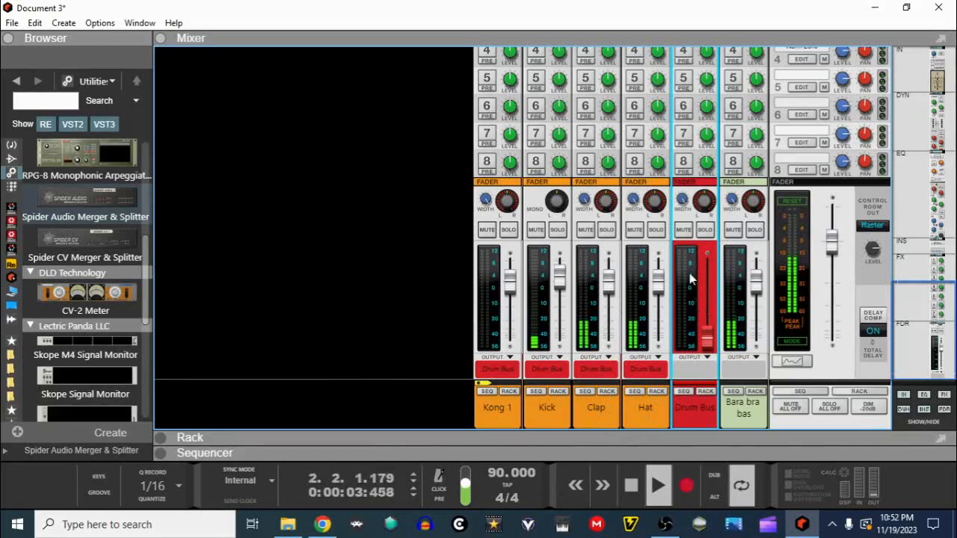
drag(706, 341, 706, 290)
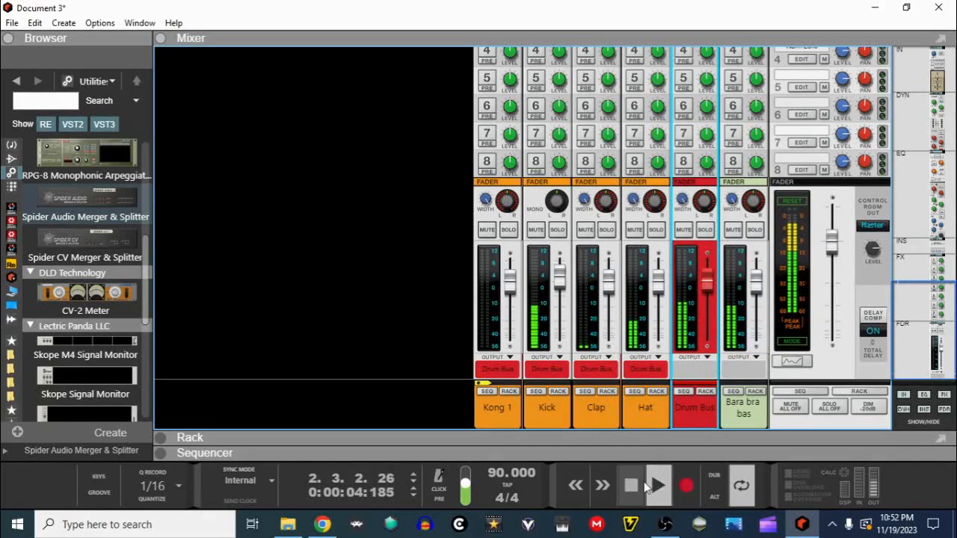
click(630, 484)
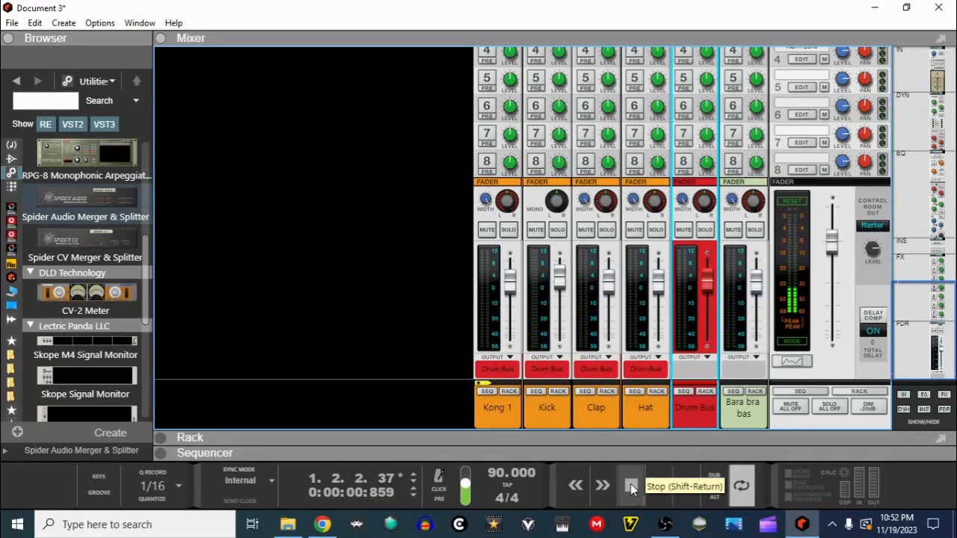
Create a parallel channel from the Drum Bus and pull the new channel's fader all the way down.
right_click(691, 409)
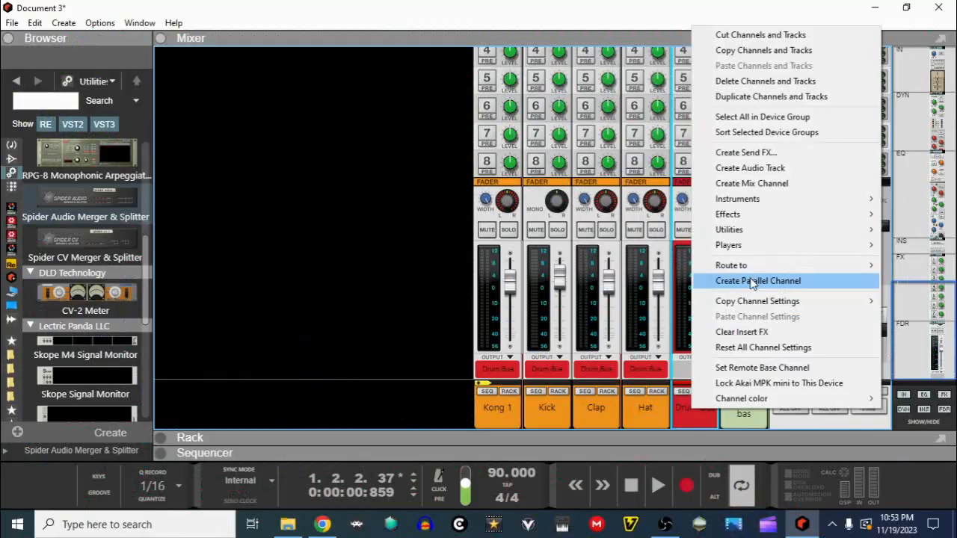
click(670, 296)
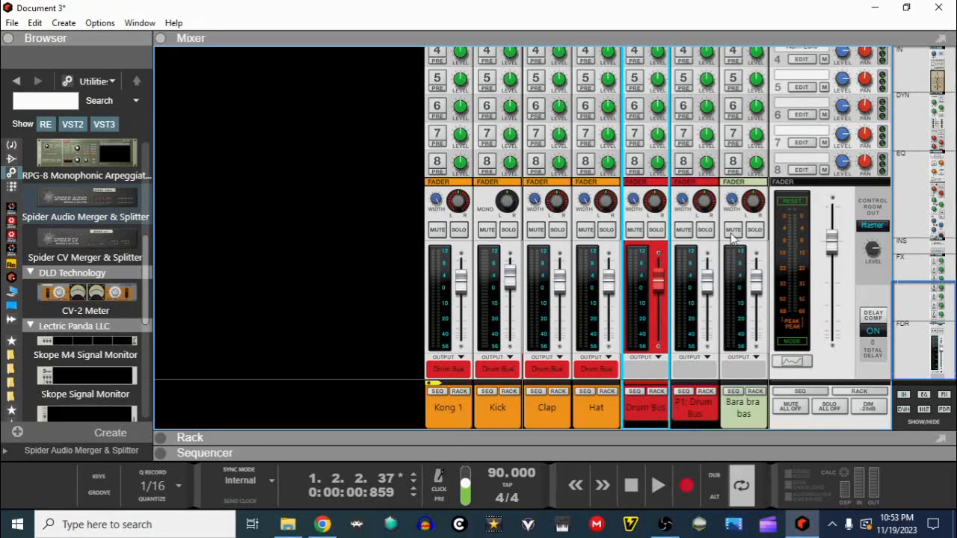
click(708, 282)
drag(709, 283, 712, 390)
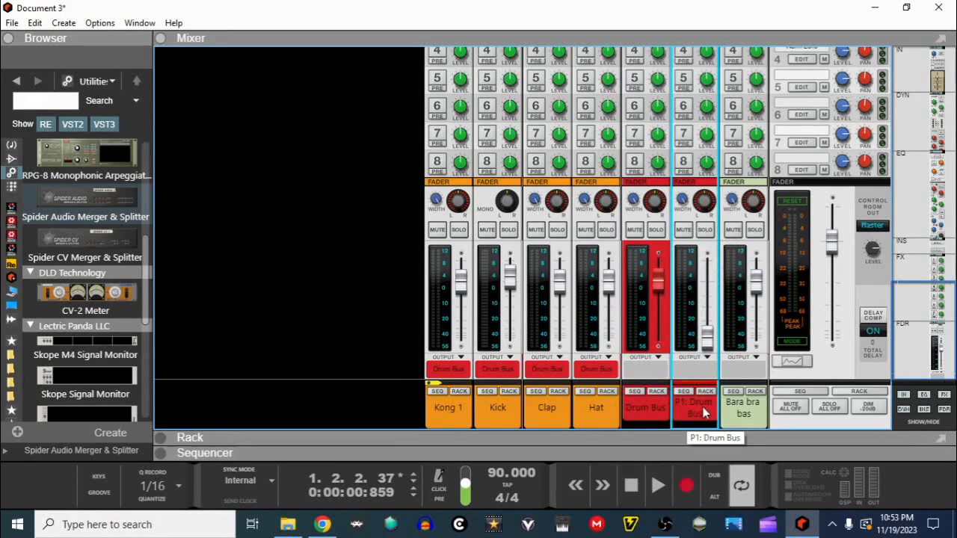
Insert an MClass Compressor on the P1: Drum Bus channel in the rack.
drag(623, 437, 706, 17)
scroll(594, 280, up, 3)
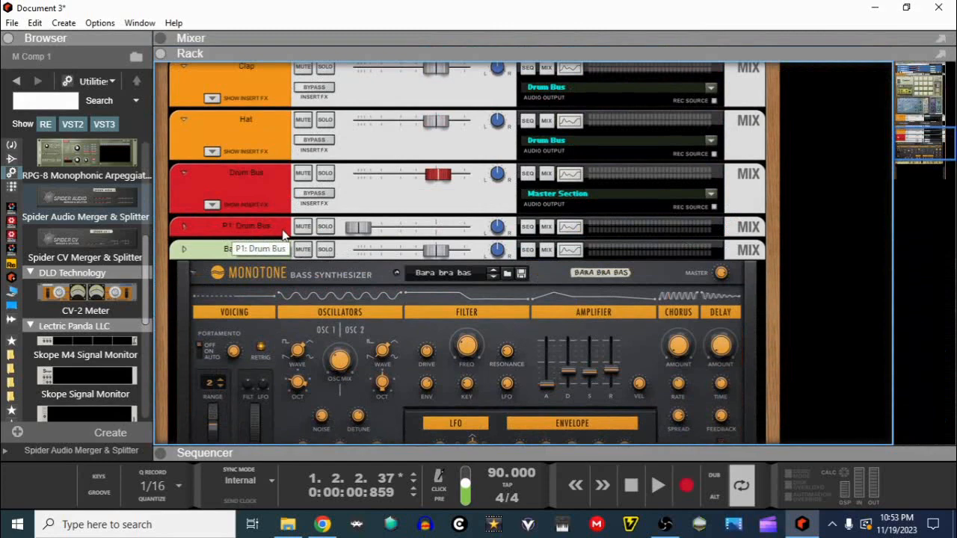
click(184, 226)
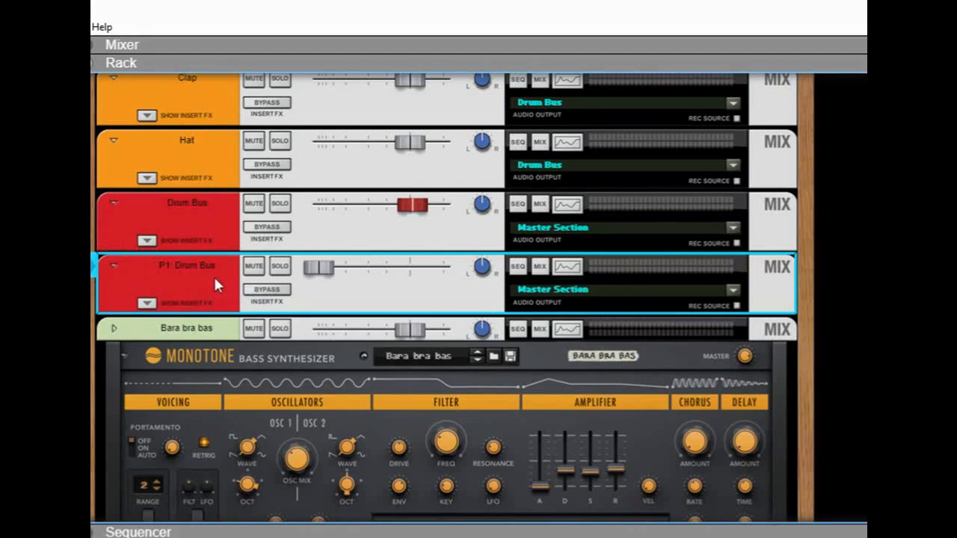
right_click(216, 285)
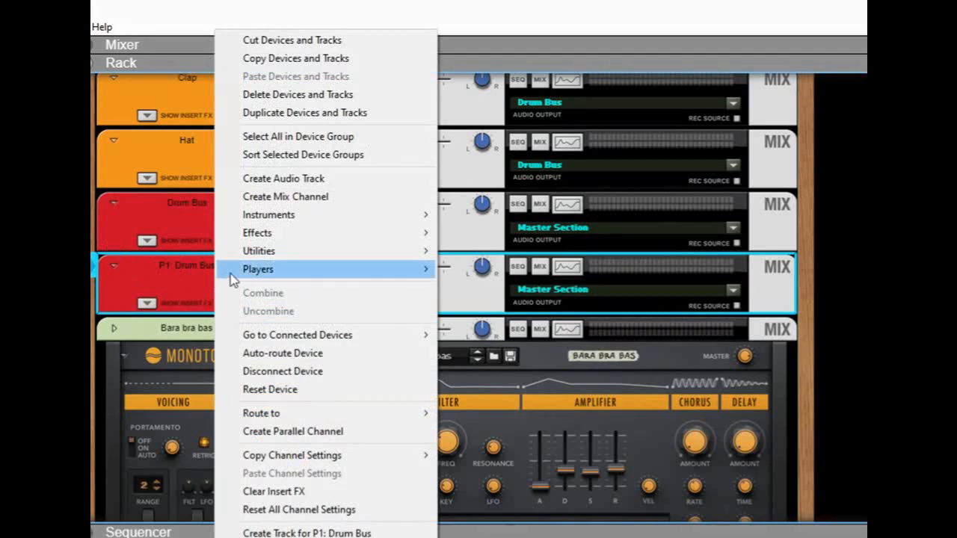
mouse_move(253, 238)
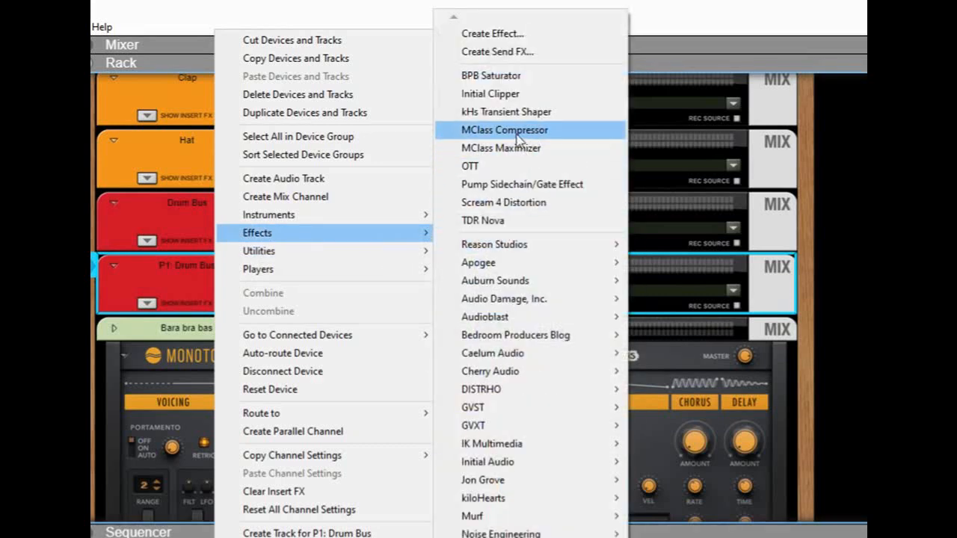
mouse_move(518, 246)
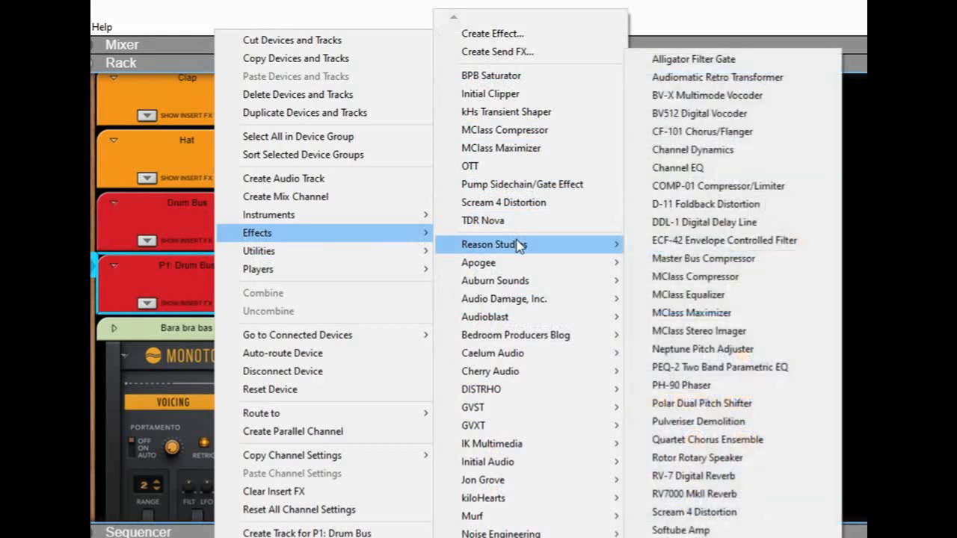
click(717, 278)
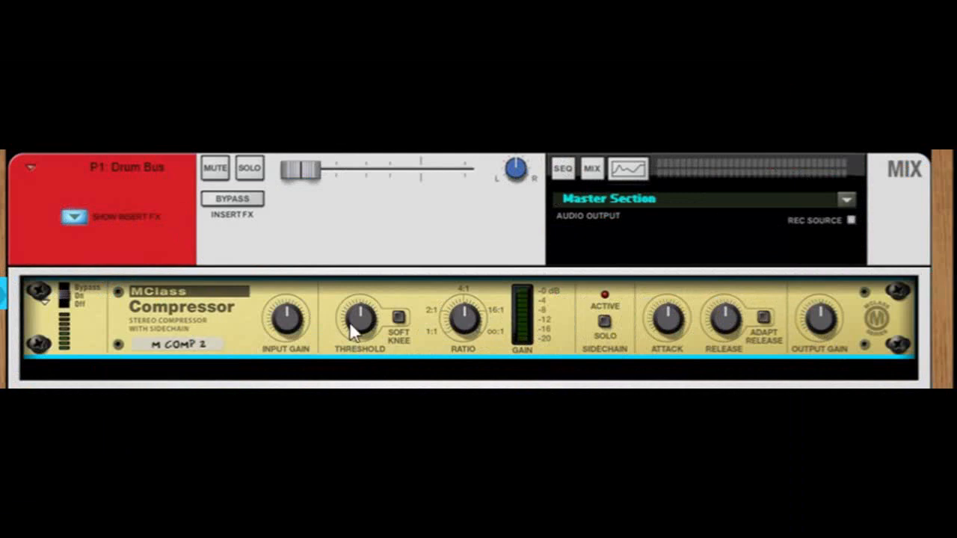
Set the P1: Drum Bus compressor's threshold to -33.7 dB, raise its ratio above 4:1, and shorten its attack below 16 ms and its release.
drag(394, 331, 333, 344)
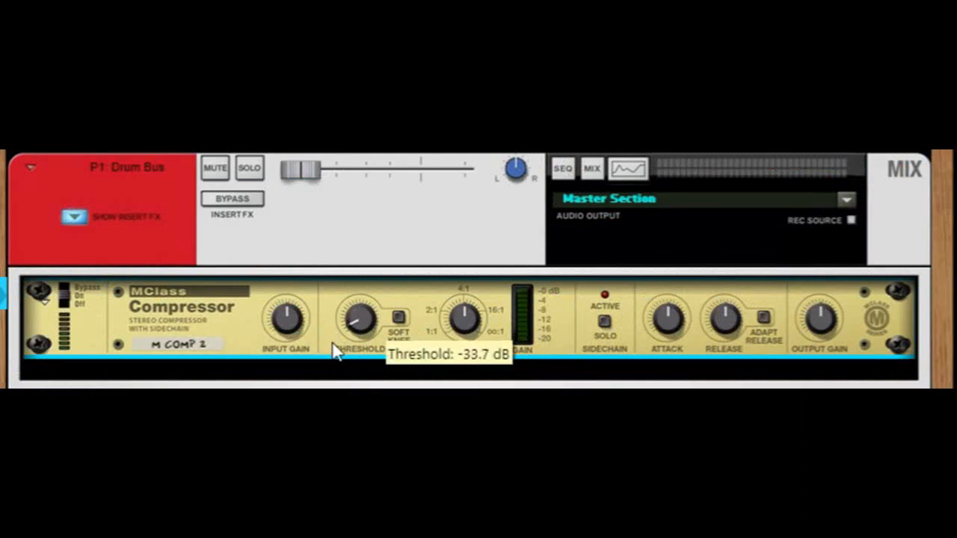
drag(658, 324, 640, 352)
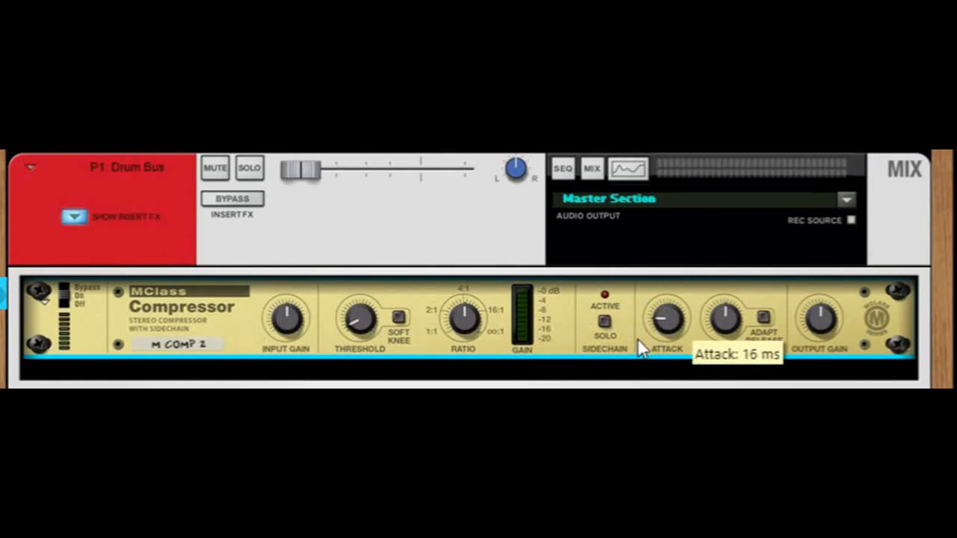
drag(725, 320, 716, 351)
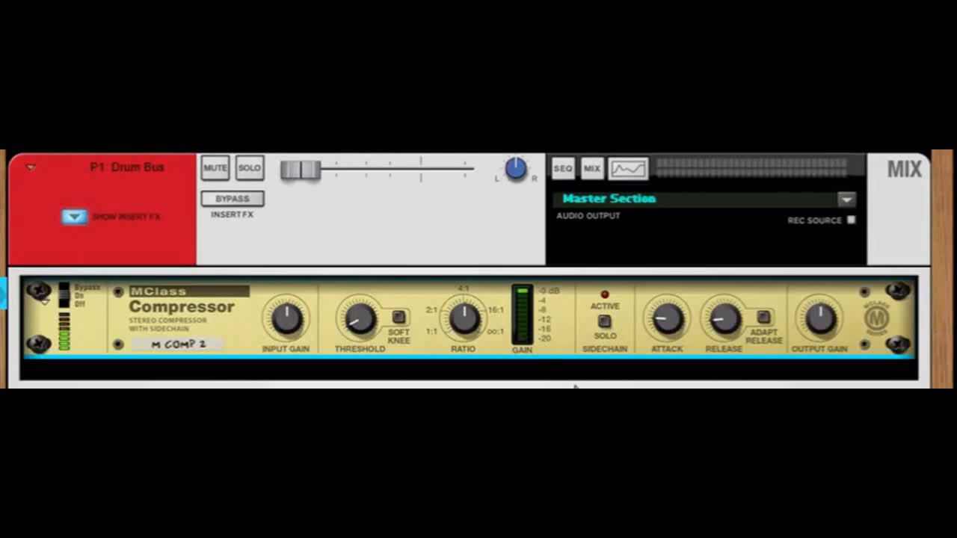
drag(463, 314, 491, 291)
drag(664, 323, 667, 331)
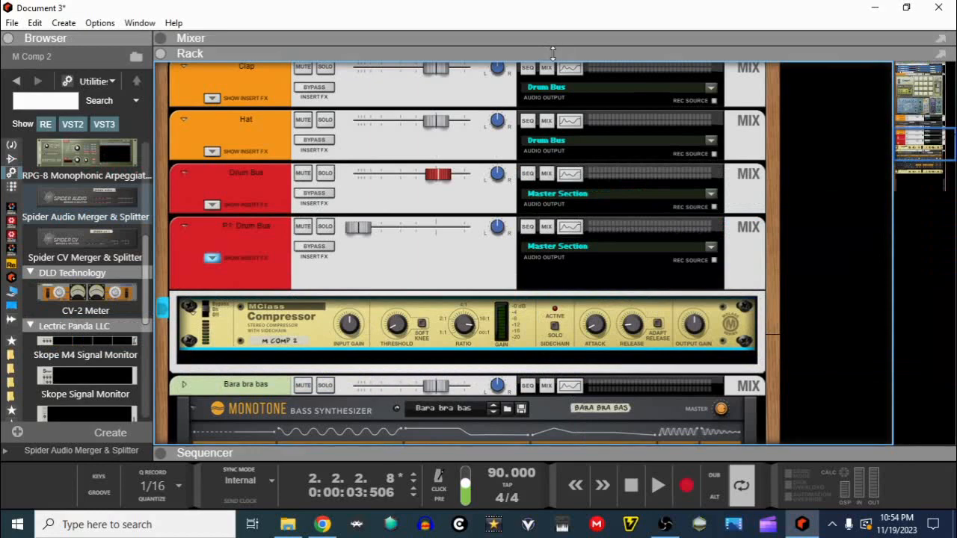
Play the loop in the mixer and blend in the parallel channel by raising the P1: Drum Bus fader to about 0 dB.
drag(553, 44, 601, 421)
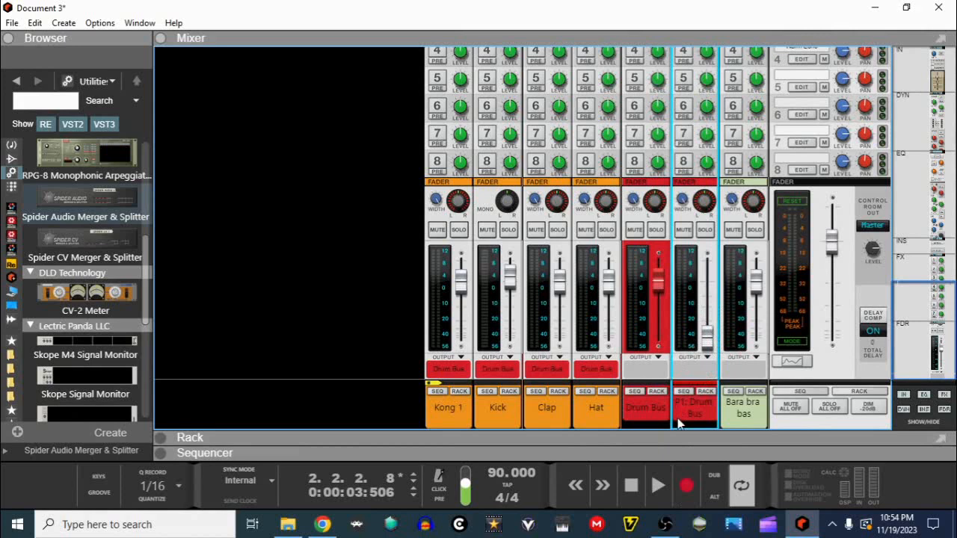
click(651, 486)
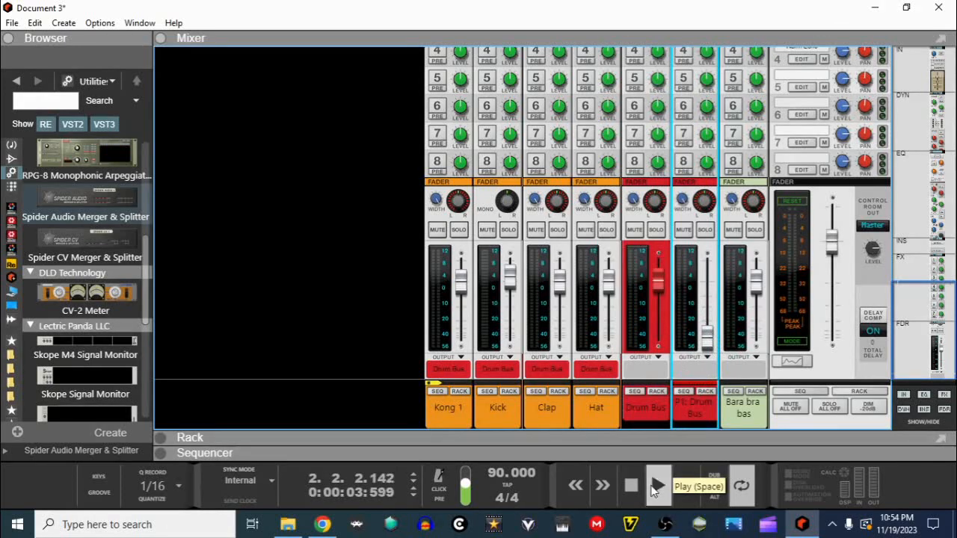
drag(711, 331, 719, 280)
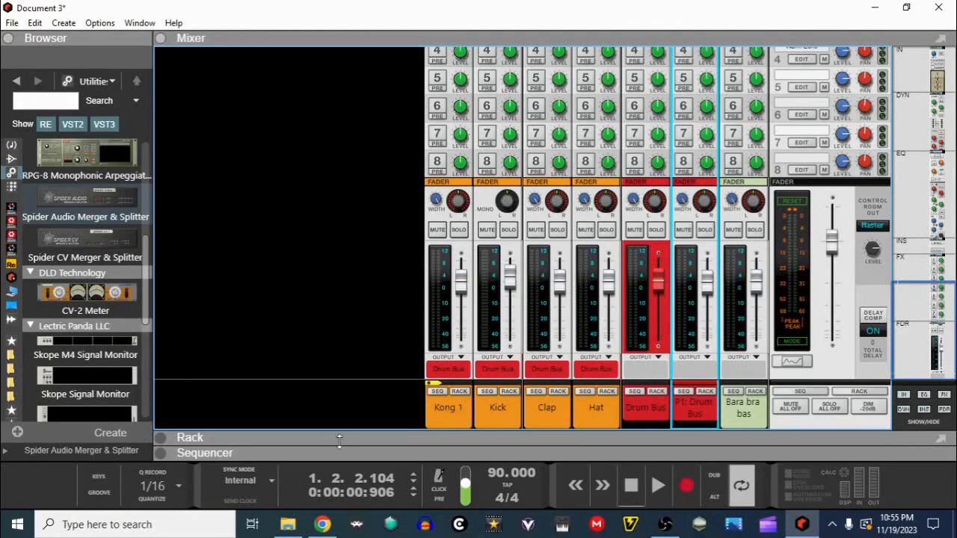
Expand the Master Section in the rack, show its insert effects and turn off their bypass.
double_click(342, 440)
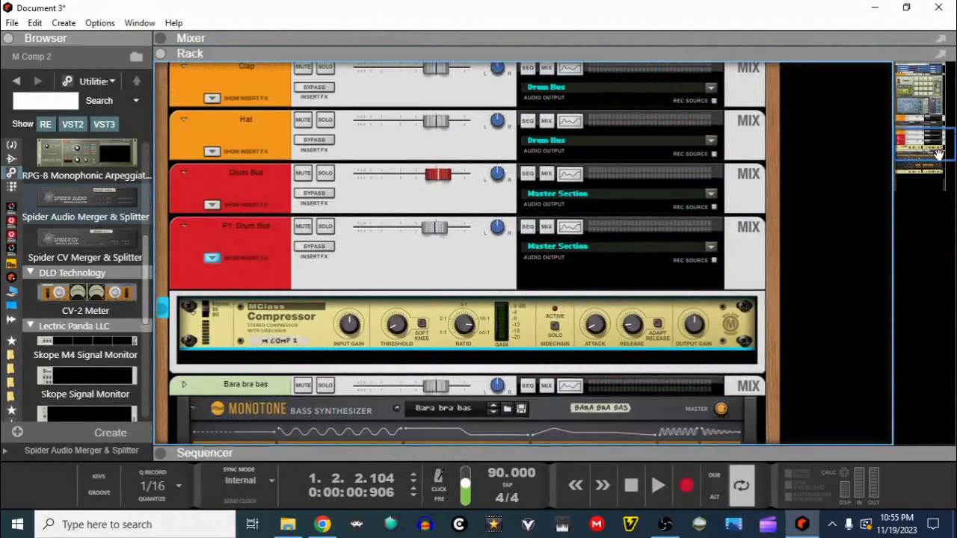
drag(939, 156, 923, 85)
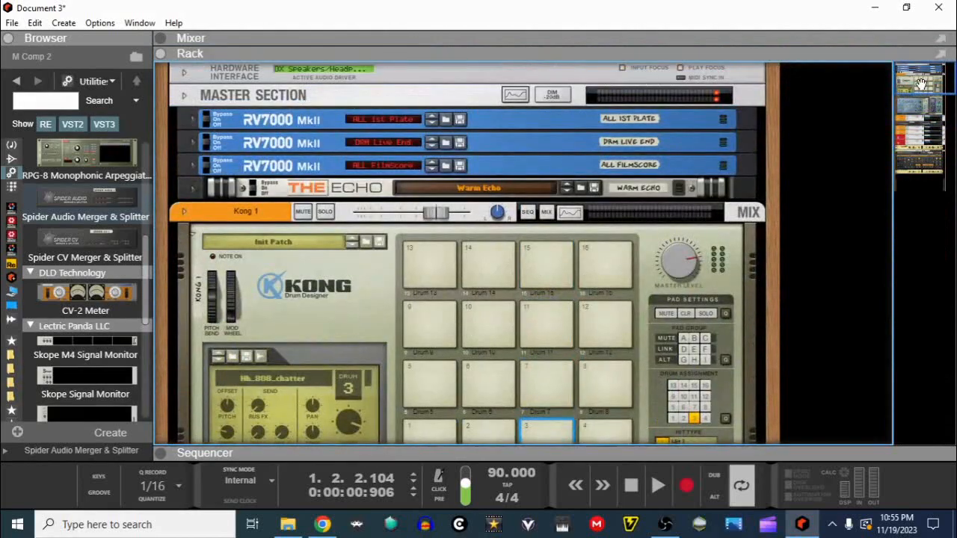
scroll(664, 323, down, 5)
scroll(664, 323, up, 2)
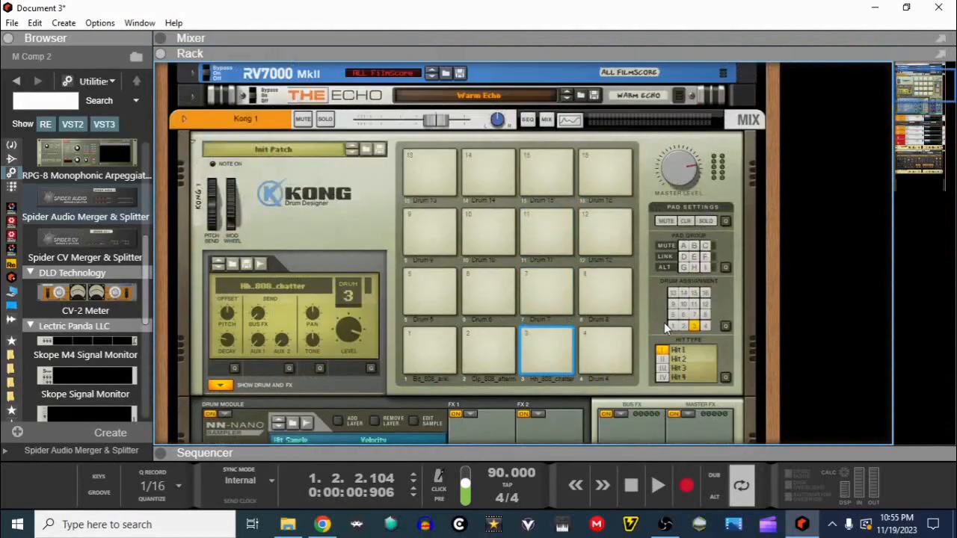
scroll(664, 323, up, 3)
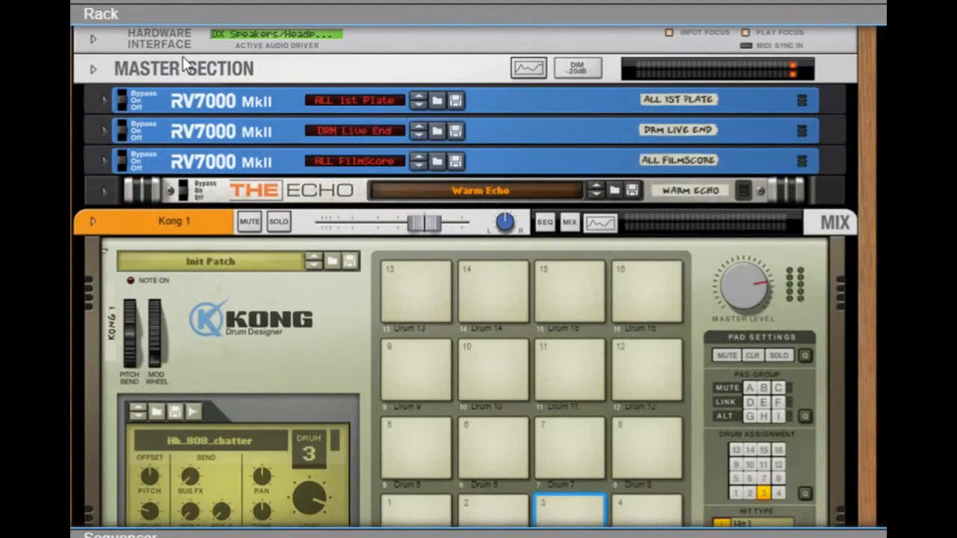
click(93, 69)
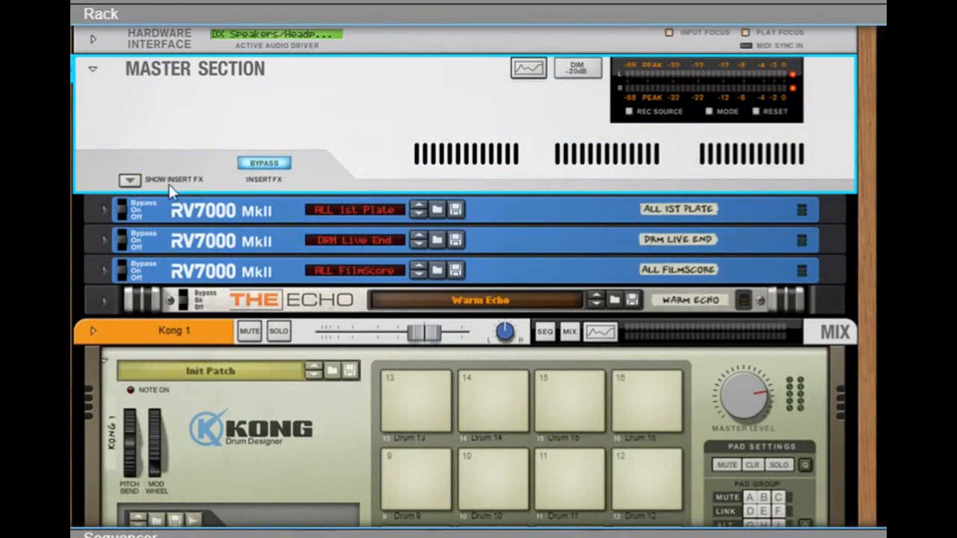
click(129, 181)
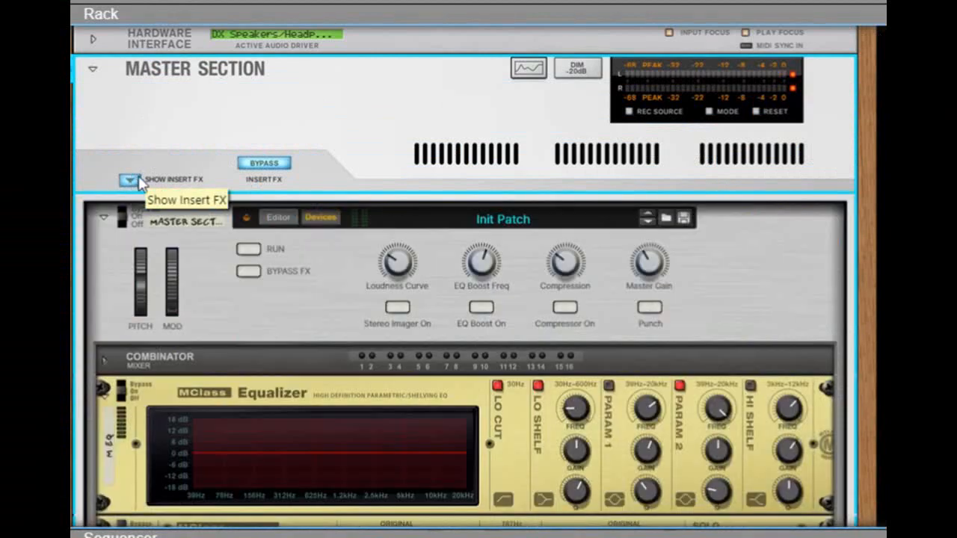
click(264, 163)
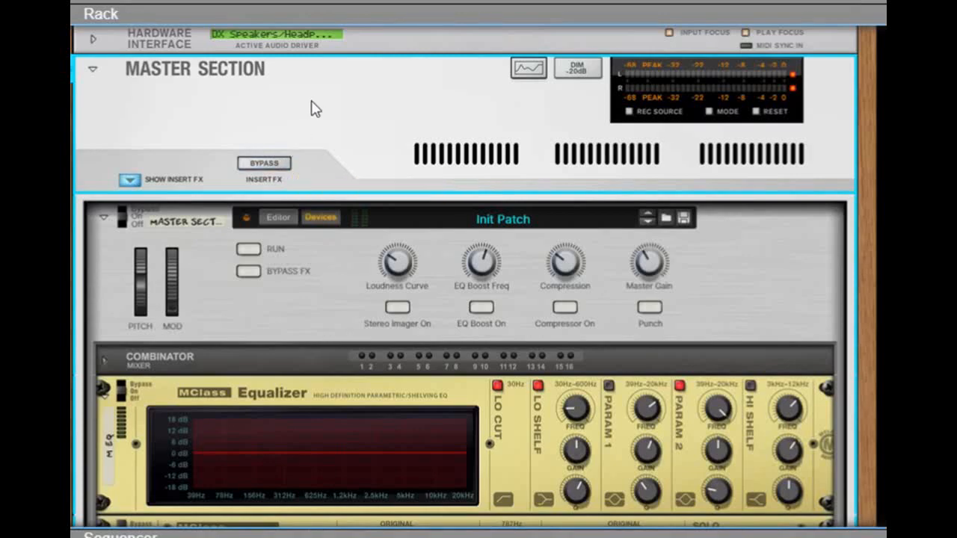
Select the MClass Equalizer, Stereo Imager, Compressor and Maximizer in the master Combinator and move them into a new rack column.
scroll(314, 108, down, 5)
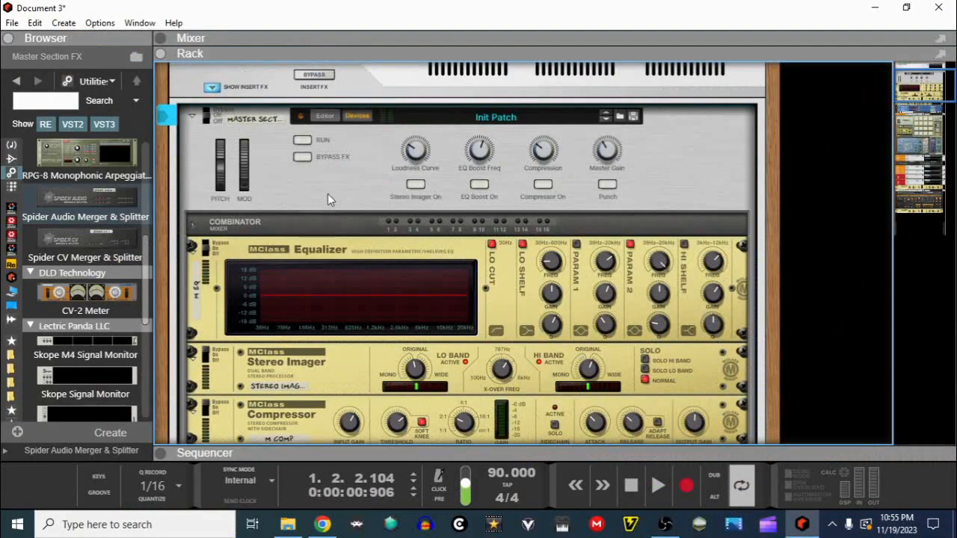
click(334, 250)
scroll(334, 250, down, 4)
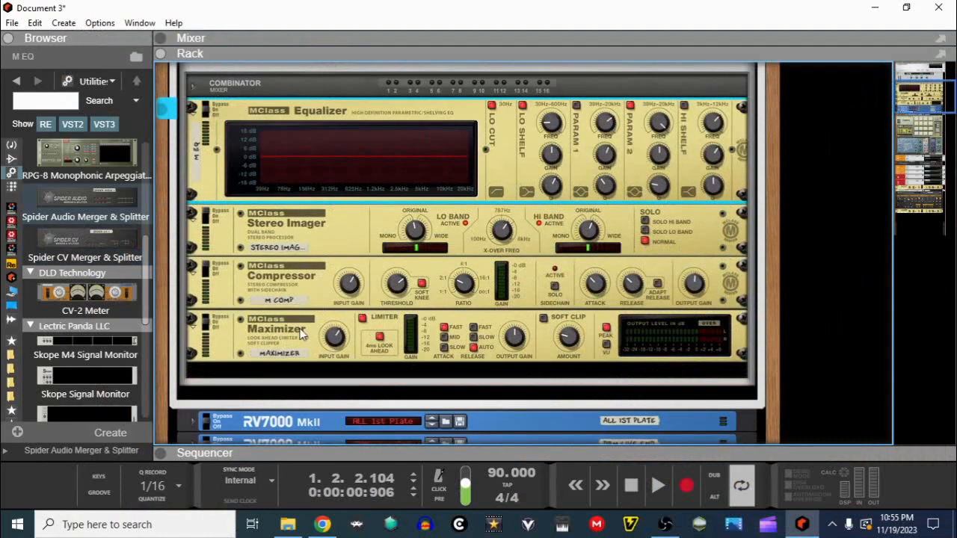
shift+click(302, 335)
drag(288, 114, 824, 121)
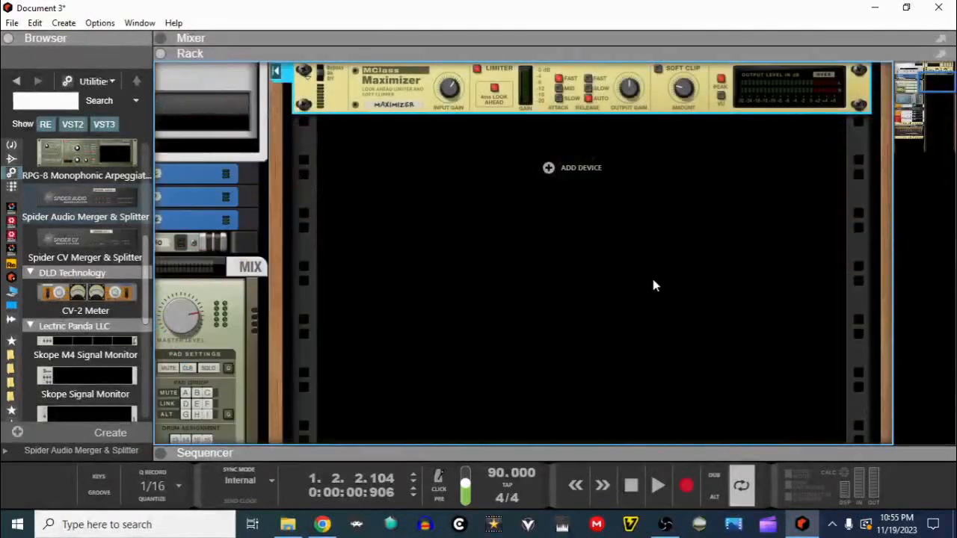
drag(947, 82, 952, 68)
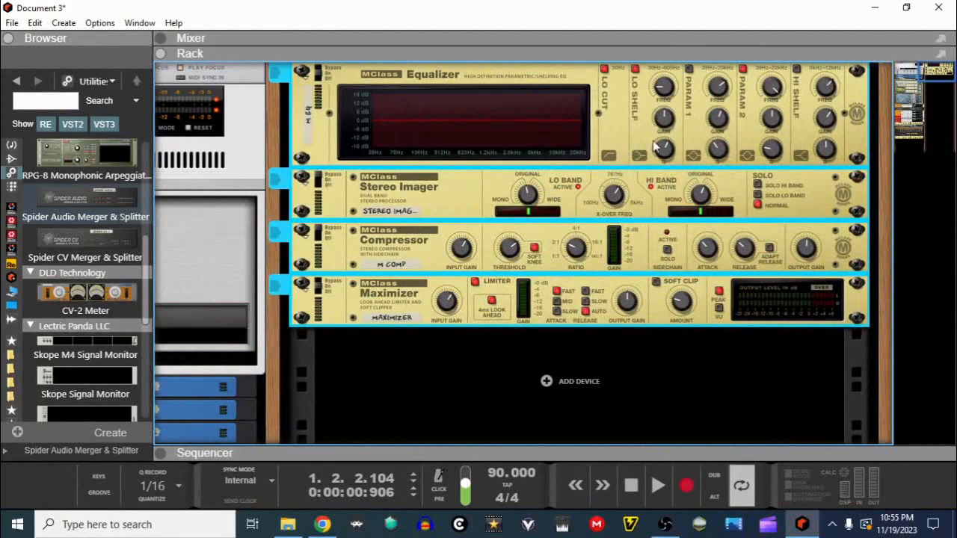
mouse_move(938, 77)
mouse_down()
mouse_move(903, 168)
mouse_move(906, 67)
mouse_move(946, 68)
mouse_up()
key(F7)
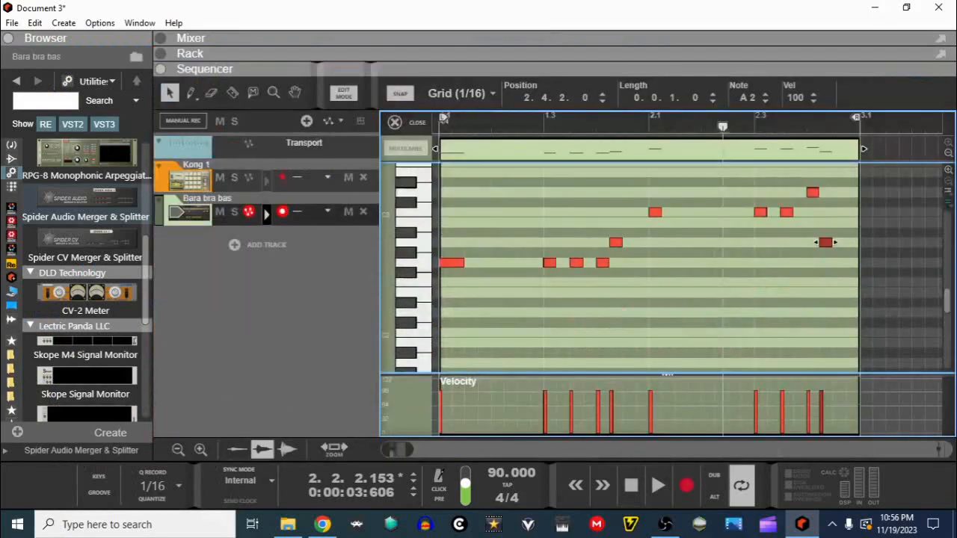
key(F6)
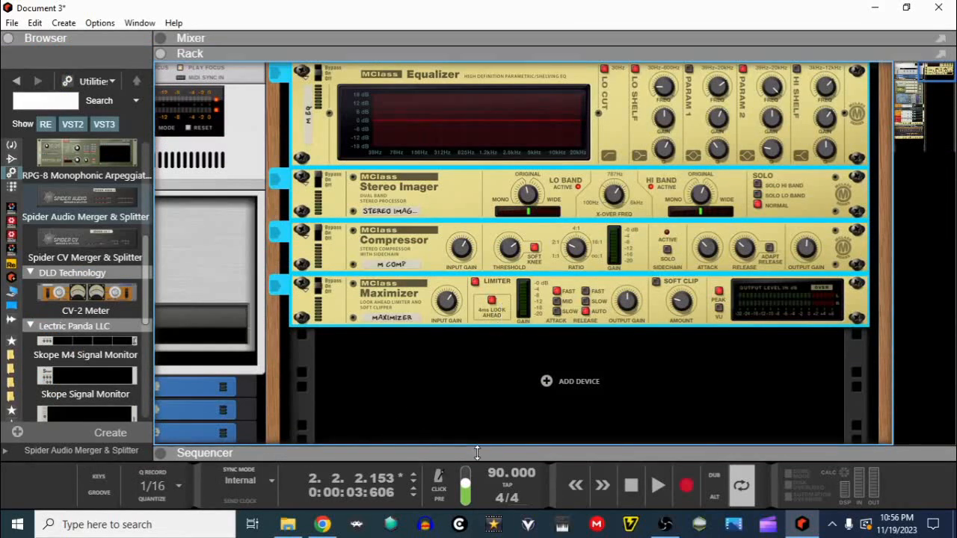
Add an MClass Maximizer from the effects browser to the Drum Bus channel's insert effects.
drag(944, 72, 875, 131)
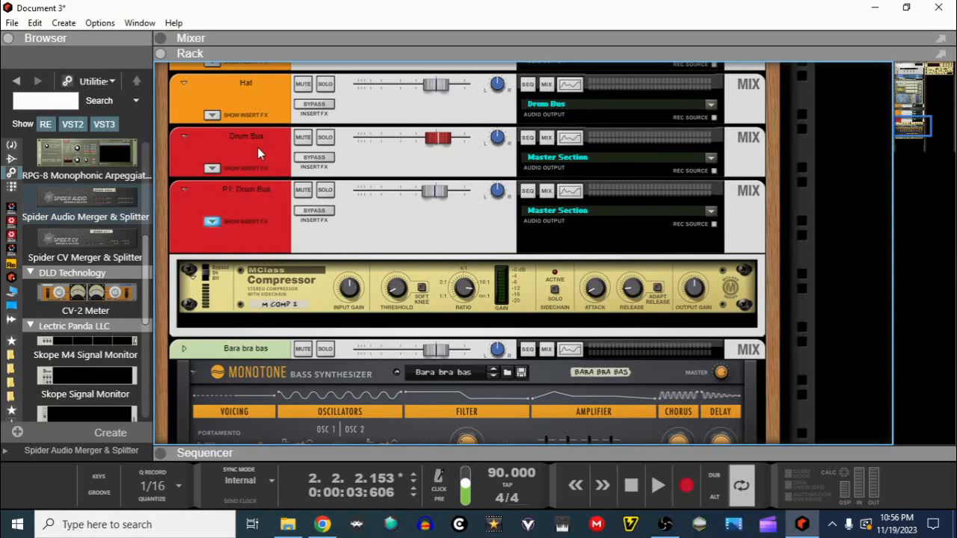
scroll(124, 271, down, 3)
scroll(123, 276, down, 2)
scroll(124, 281, up, 6)
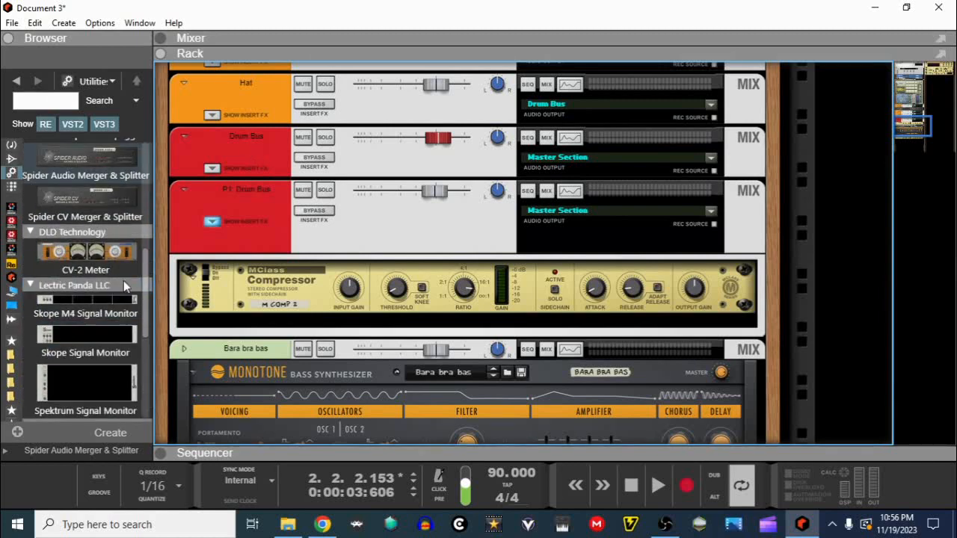
click(10, 159)
scroll(67, 246, down, 5)
scroll(51, 254, down, 1)
drag(80, 326, 315, 190)
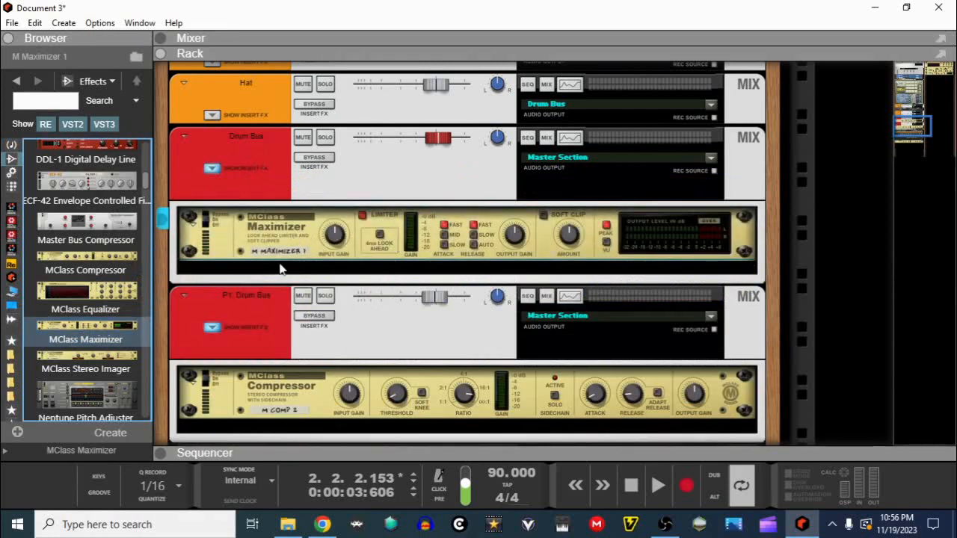
Start playback and raise the input gain of the Drum Bus Maximizer.
drag(786, 60, 833, 55)
drag(952, 120, 873, 124)
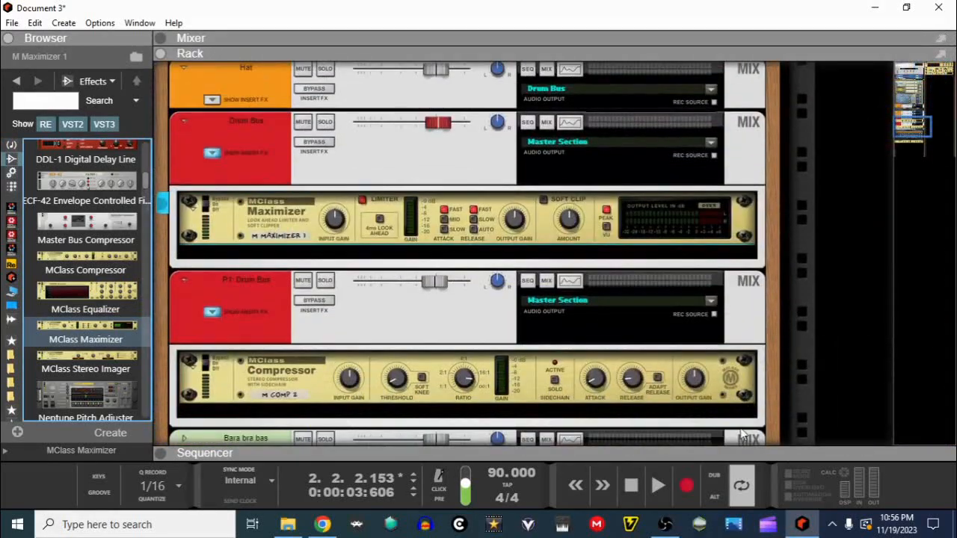
click(658, 485)
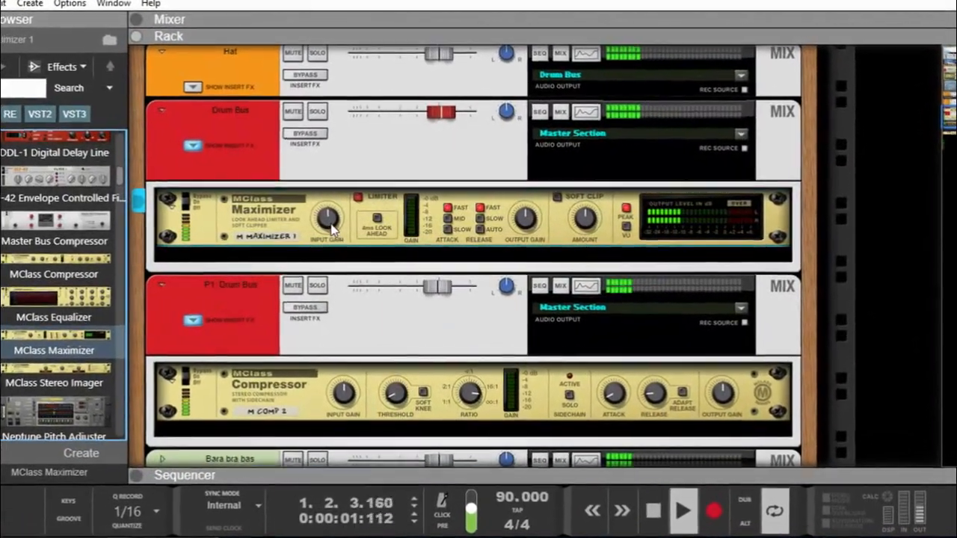
drag(331, 230, 343, 215)
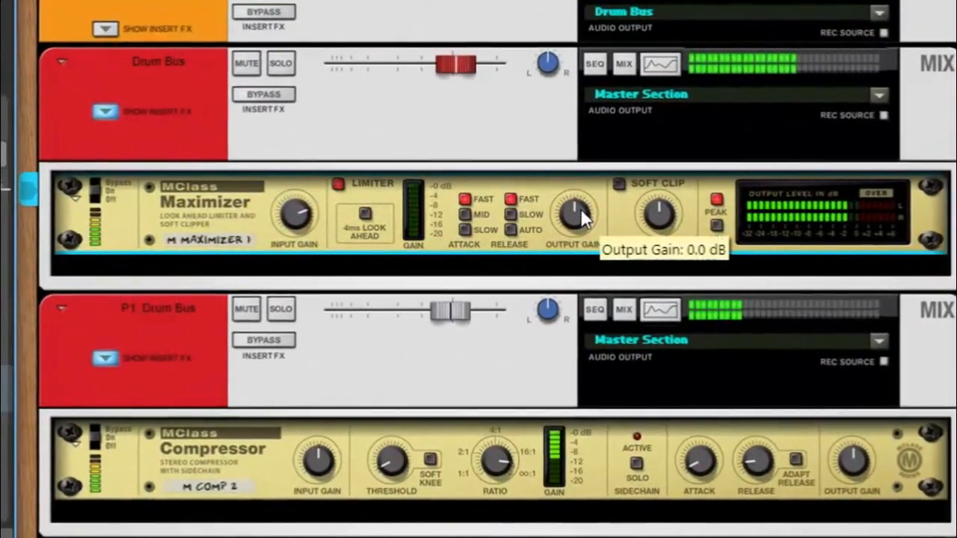
Adjust the output gain of the Drum Bus Maximizer, check the mixer and the master effects rack during playback, and stop.
drag(583, 213, 649, 211)
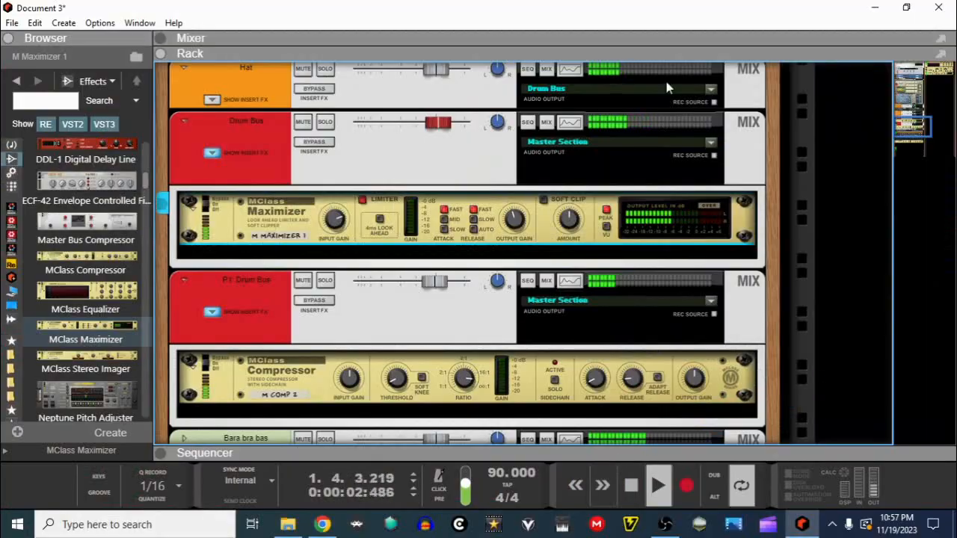
double_click(676, 39)
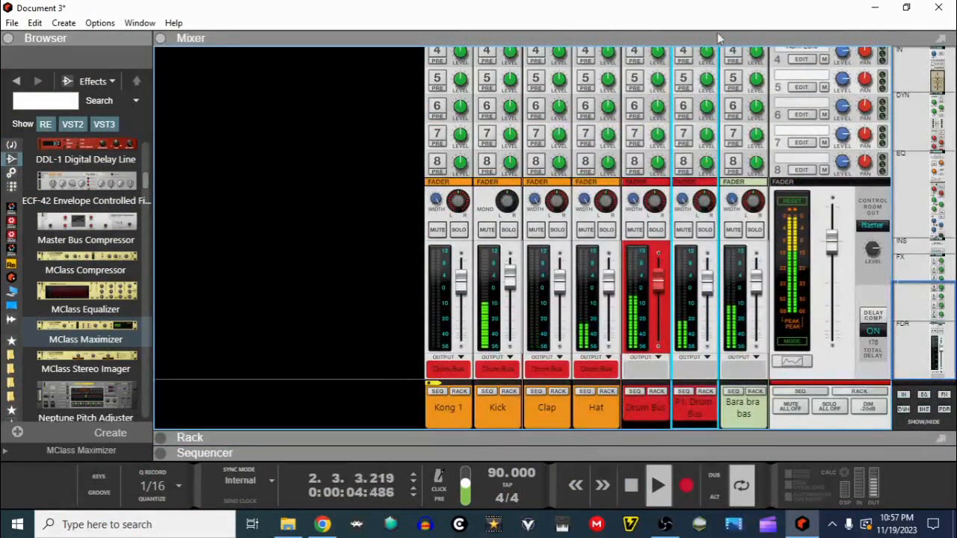
double_click(684, 437)
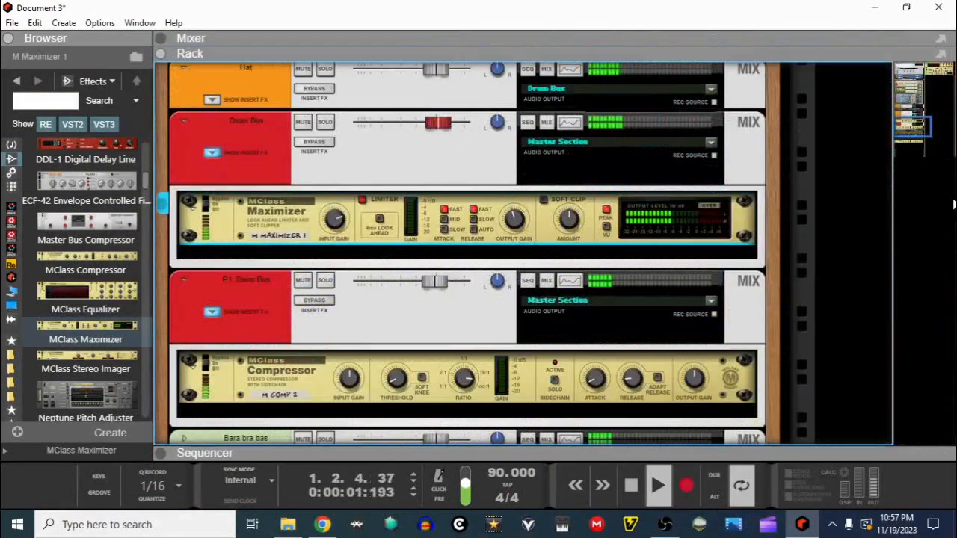
click(939, 70)
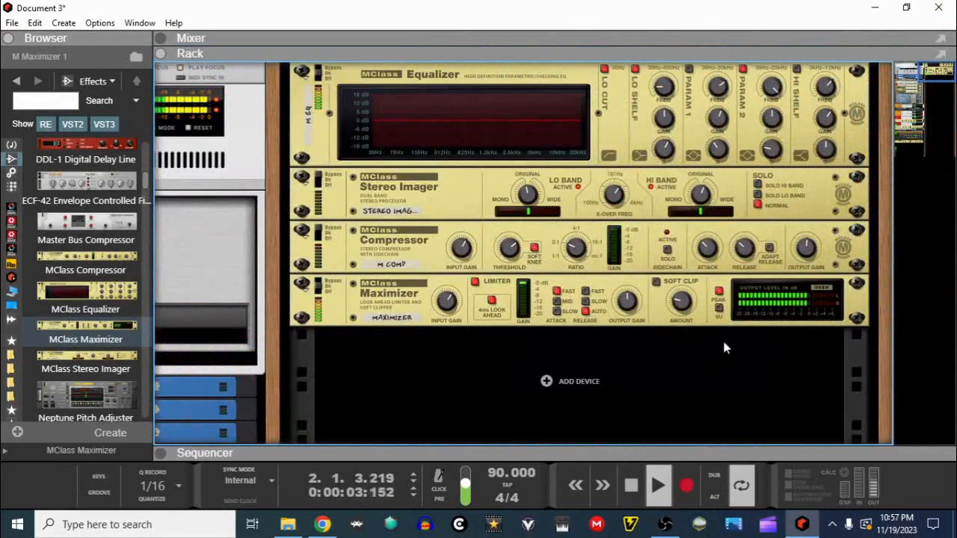
click(637, 475)
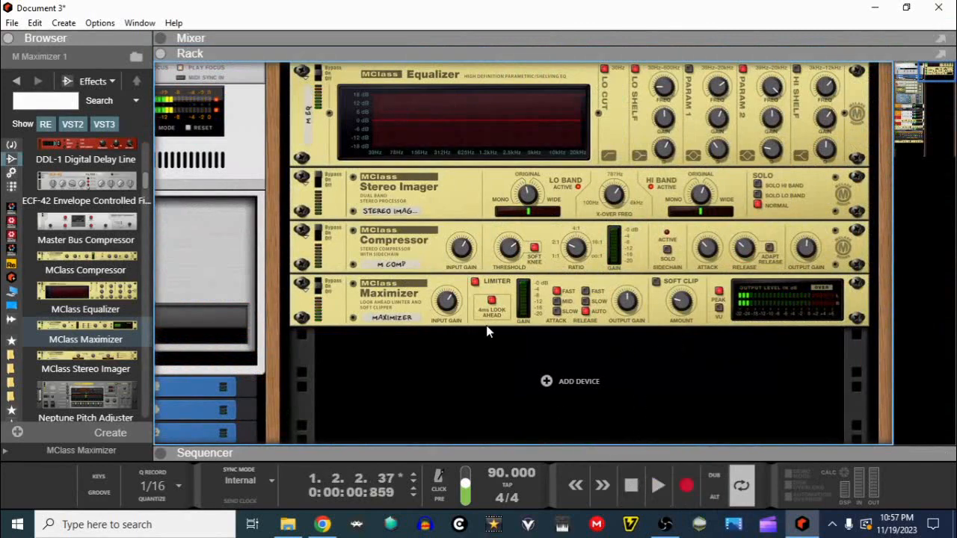
Lower the P1: Drum Bus channel's fader in the mixer to about -8 dB while the loop plays, and stop playback.
double_click(643, 451)
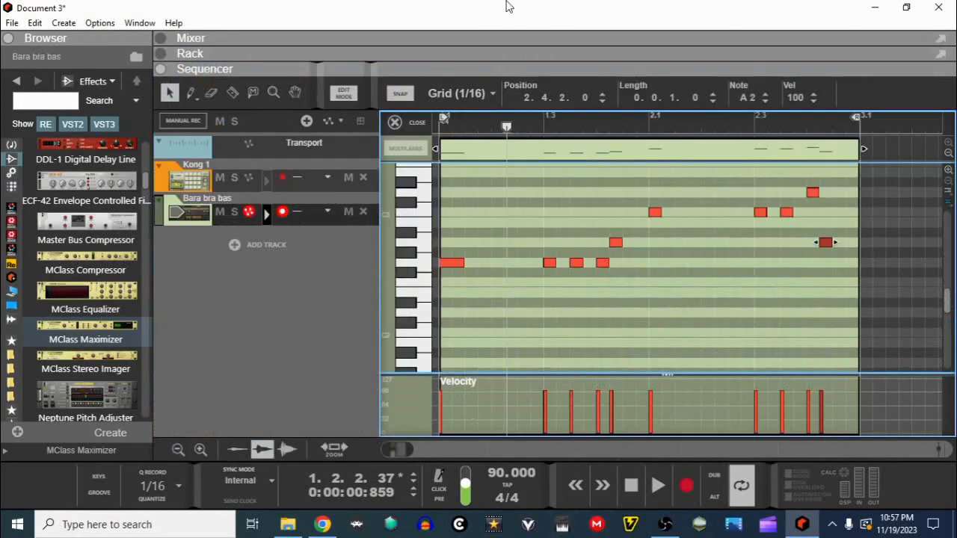
double_click(545, 41)
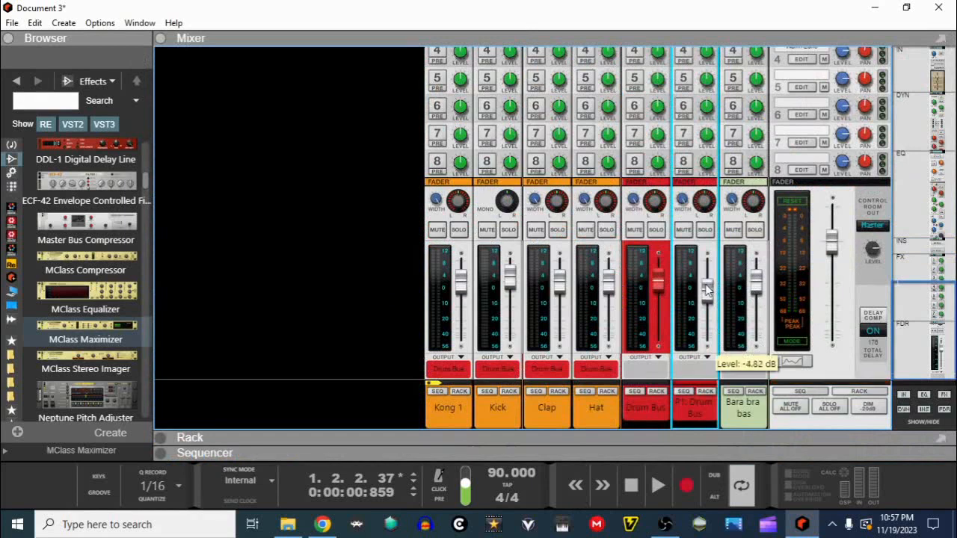
click(657, 484)
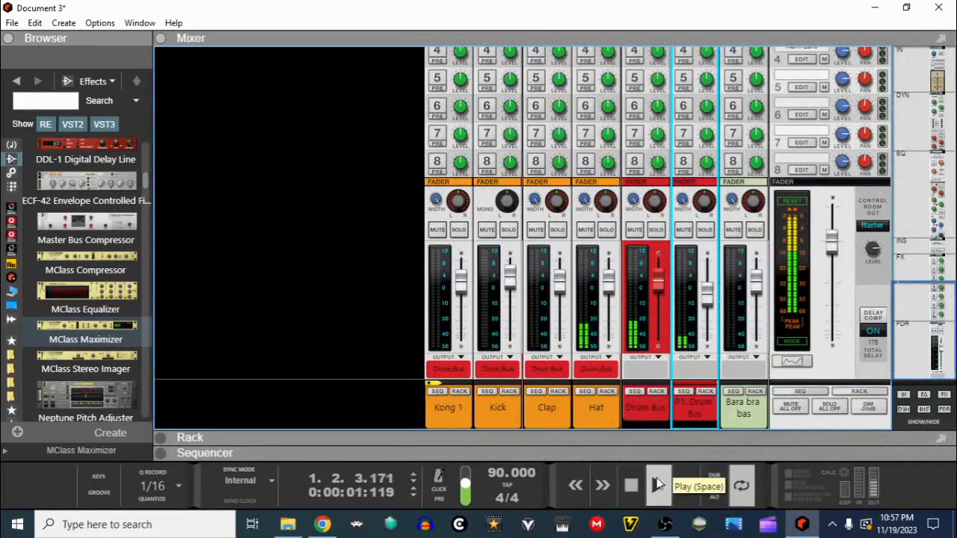
drag(707, 302, 707, 305)
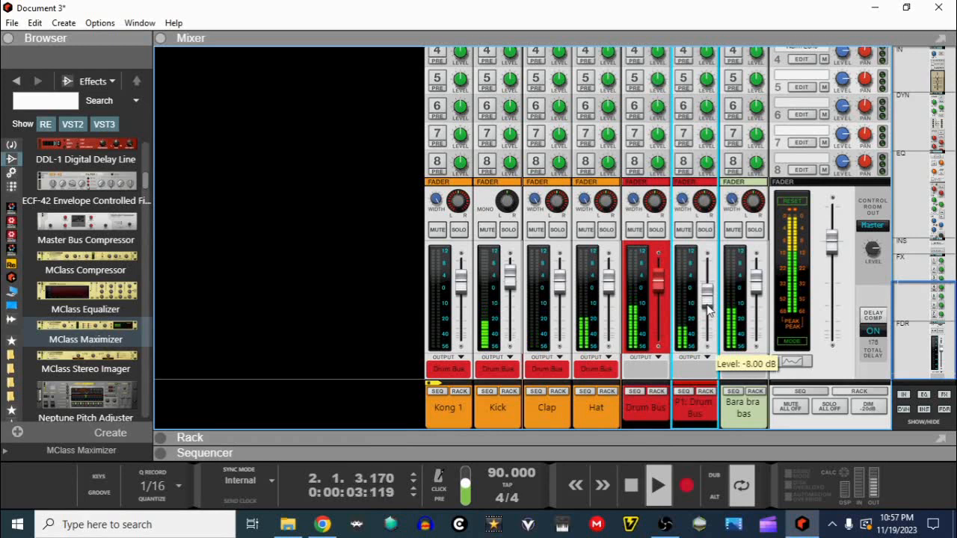
click(756, 281)
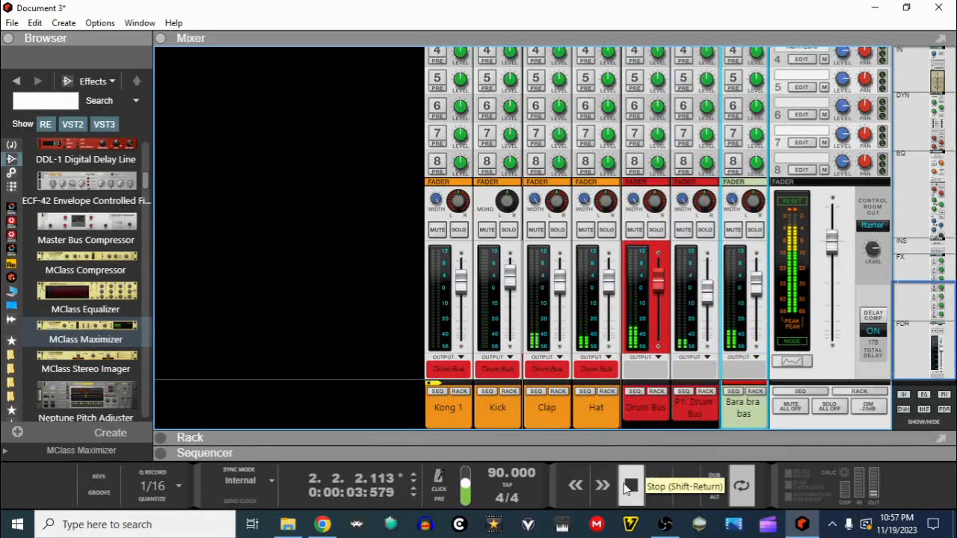
click(627, 487)
Open the Spectrum EQ for the Bara bra bas channel, start playback and enable the high-pass filter with a low cutoff below 80 Hz.
scroll(739, 189, up, 6)
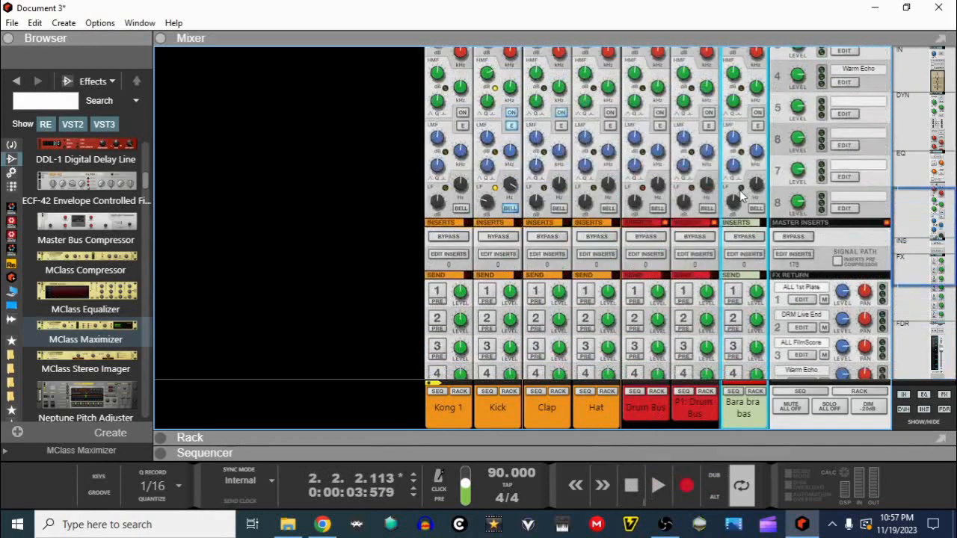
scroll(739, 190, up, 6)
click(745, 173)
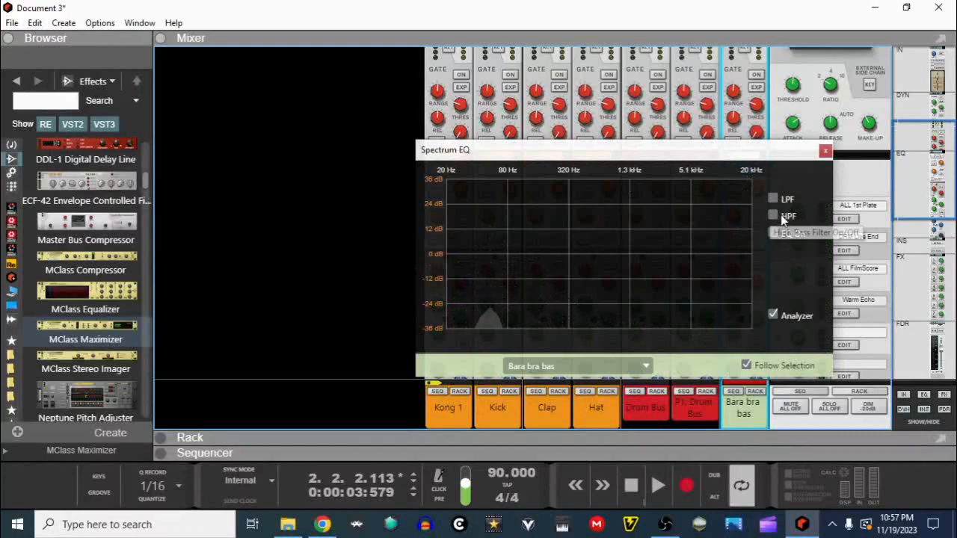
key(space)
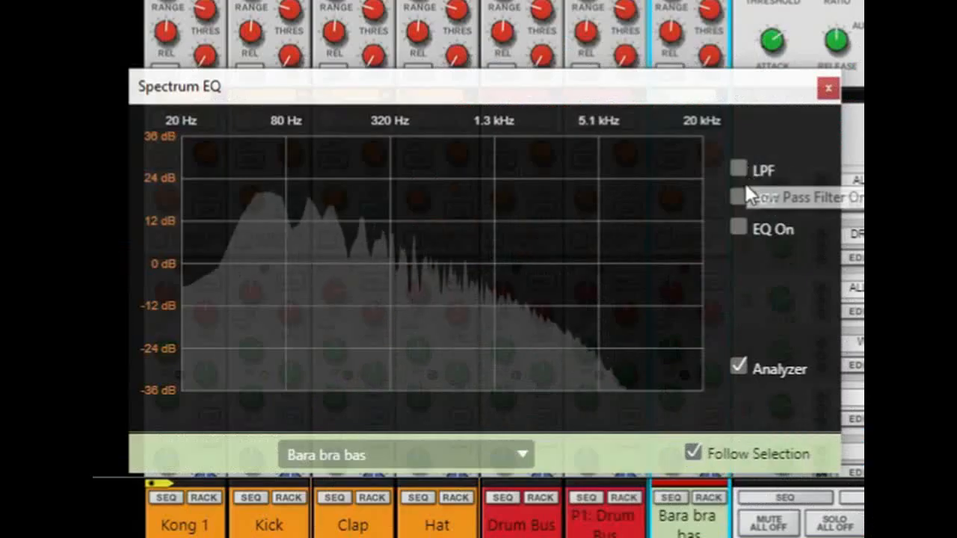
click(773, 215)
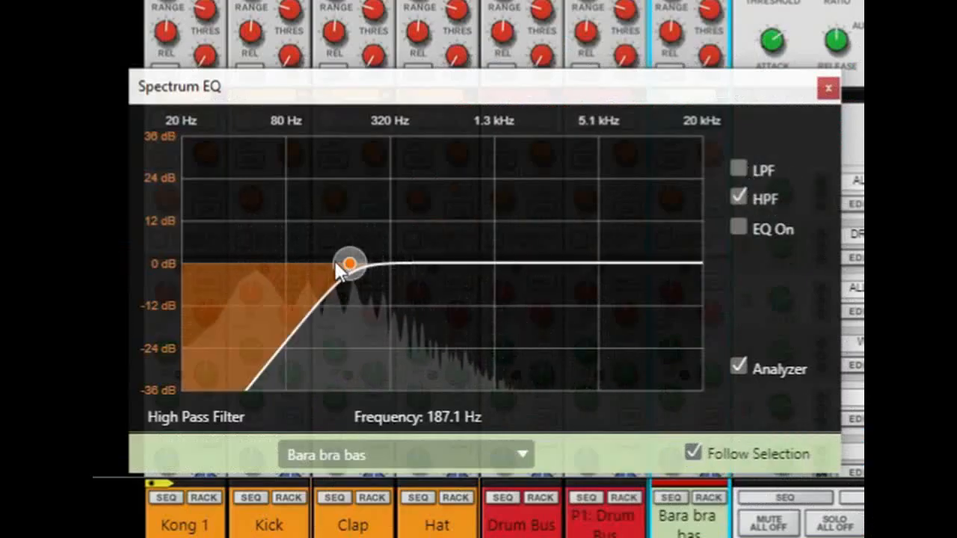
drag(346, 263, 276, 266)
Turn on the bass channel's EQ in E Mode and boost the high band by 8.89 dB at 3.40 kHz.
click(739, 227)
drag(608, 265, 568, 232)
click(738, 258)
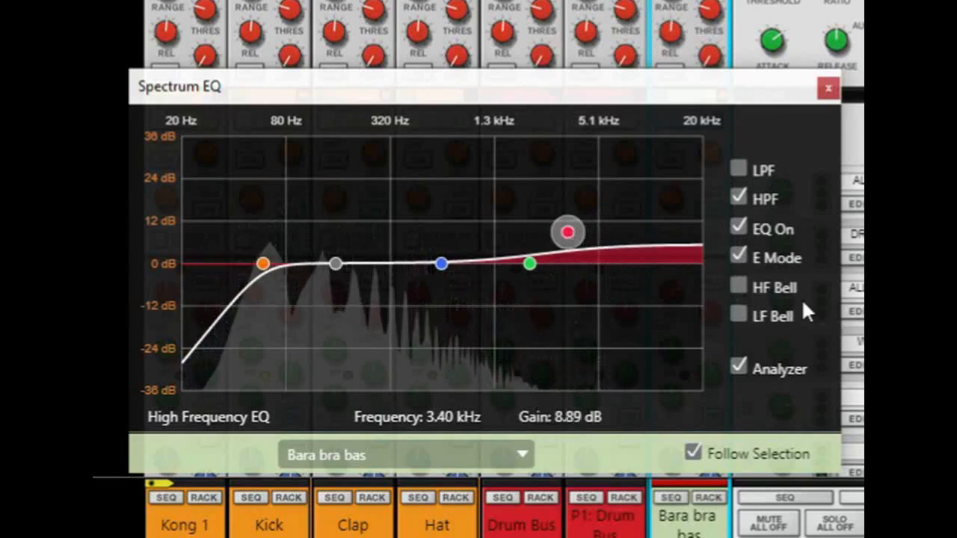
Switch the bass EQ's low band to a bell cut above 320 Hz and set the high-pass filter to 49.2 Hz.
click(739, 314)
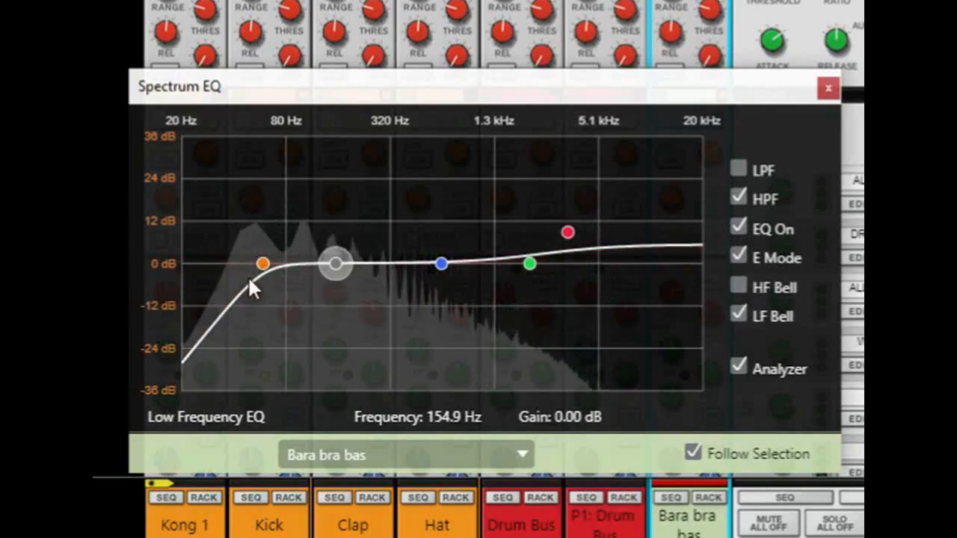
drag(337, 264, 413, 293)
mouse_move(262, 264)
mouse_down()
mouse_move(247, 263)
mouse_move(257, 260)
mouse_up()
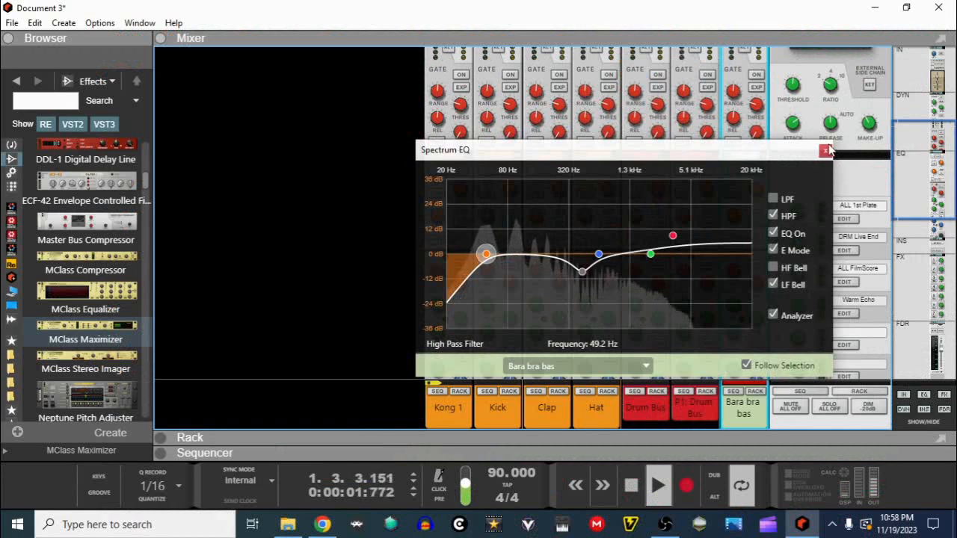
click(827, 151)
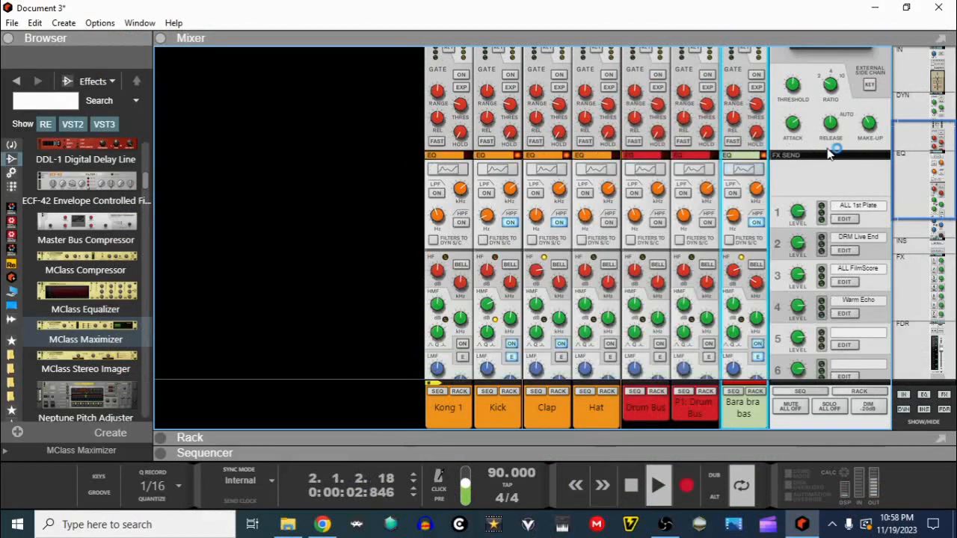
click(632, 485)
Close the Bara bra bas clip's note editor to show the arrangement, and bring back the full-size mixer.
drag(625, 451, 715, 55)
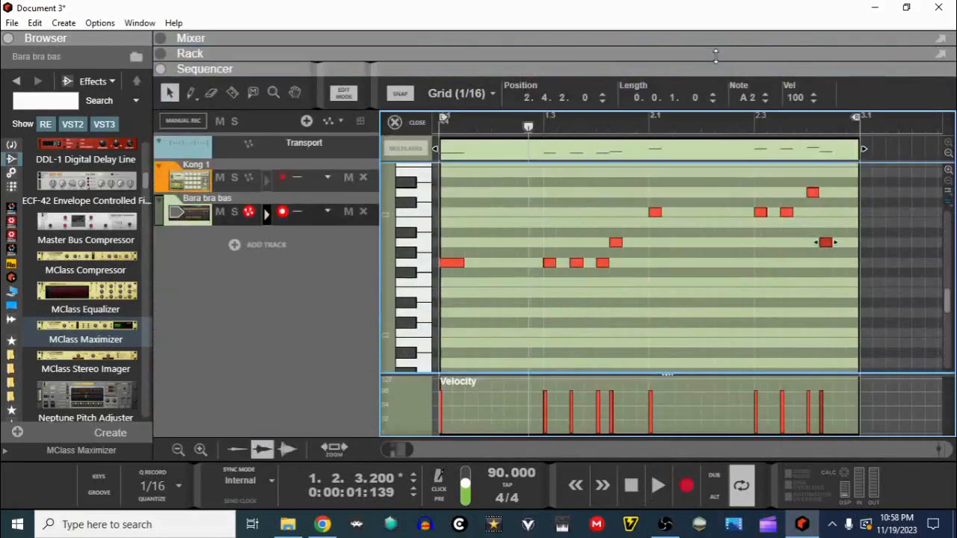
click(413, 124)
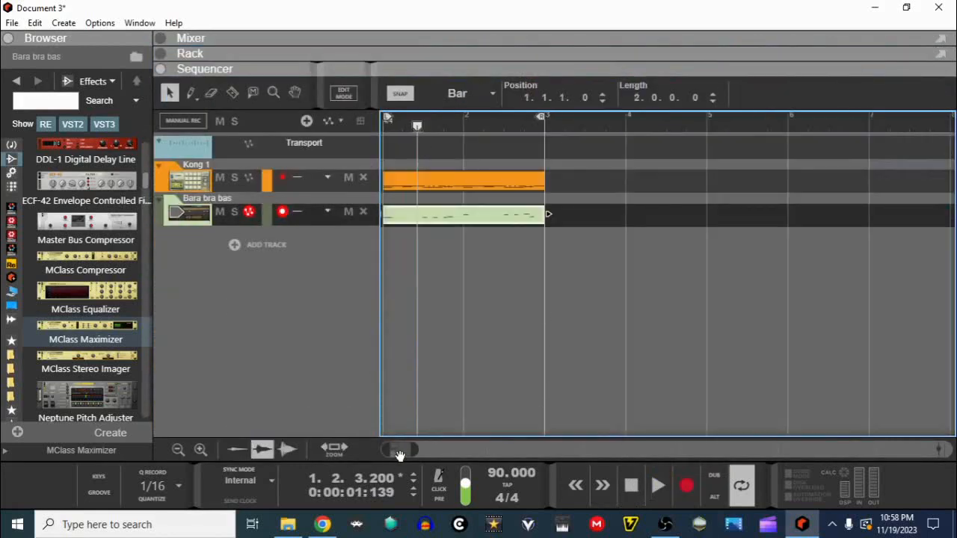
drag(400, 457, 384, 462)
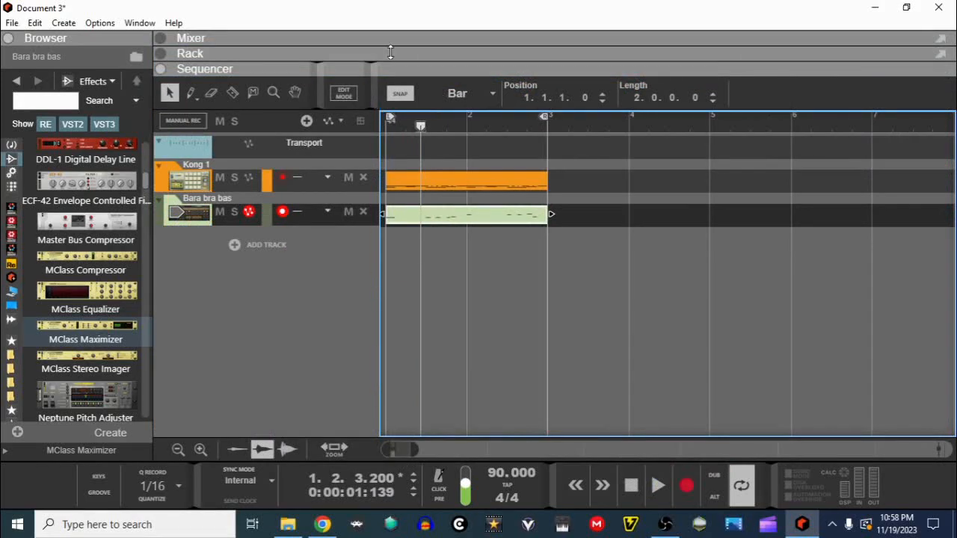
drag(394, 48, 394, 433)
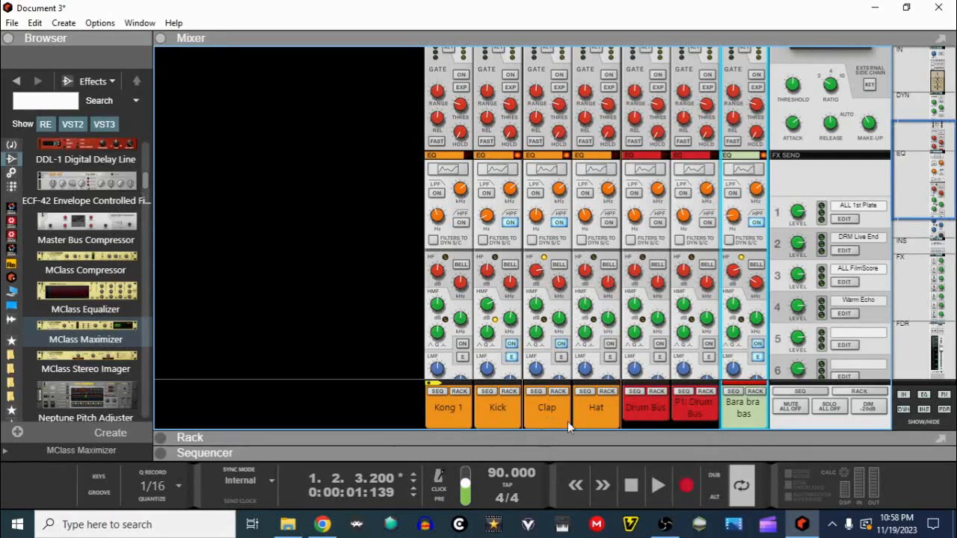
Delete the Drum Bus, P1: Drum Bus and Bara bra bas channels from the mixer, confirming each deletion.
click(648, 416)
key(Delete)
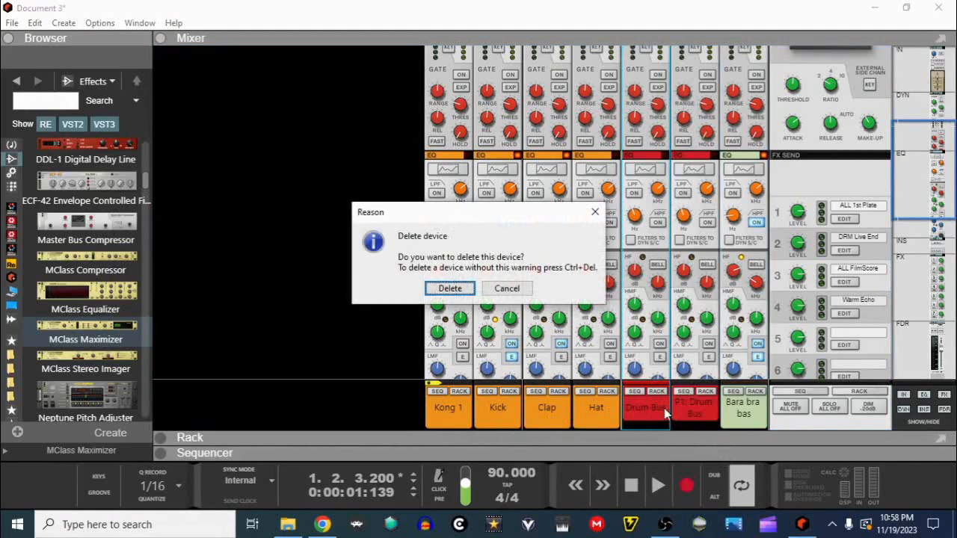
click(449, 289)
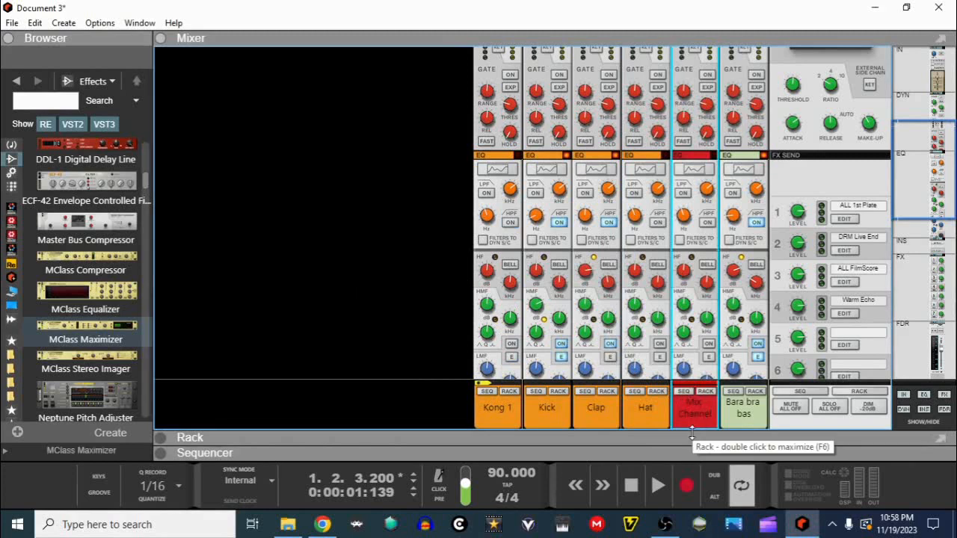
key(Delete)
click(451, 289)
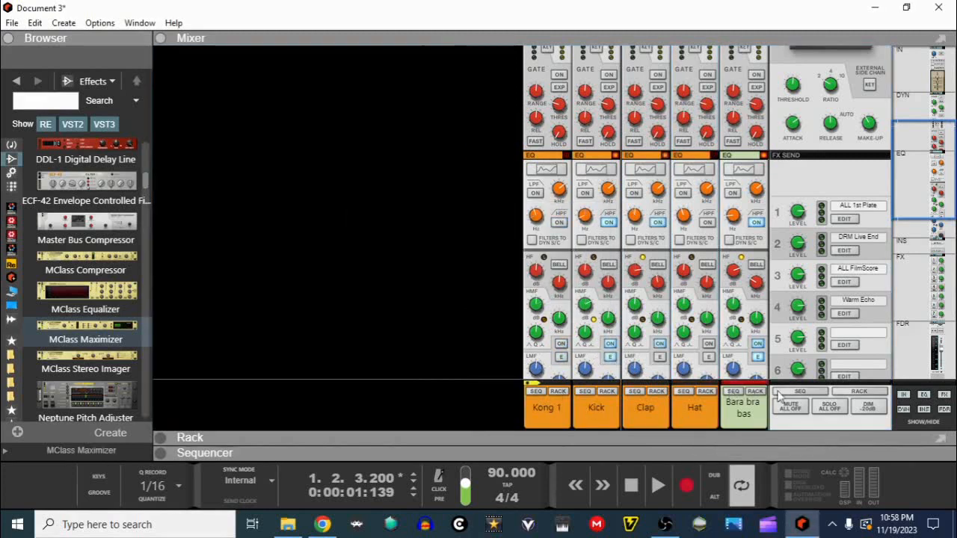
key(Delete)
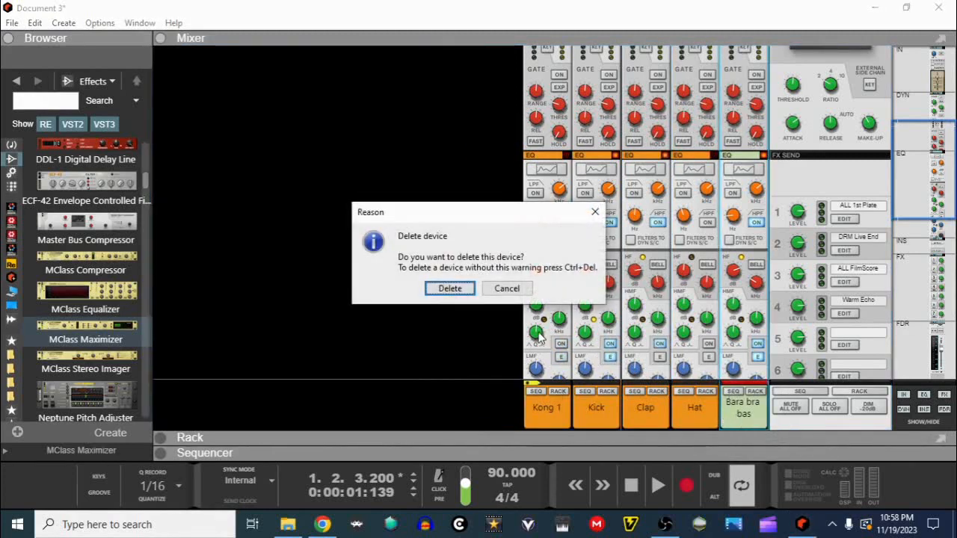
click(449, 290)
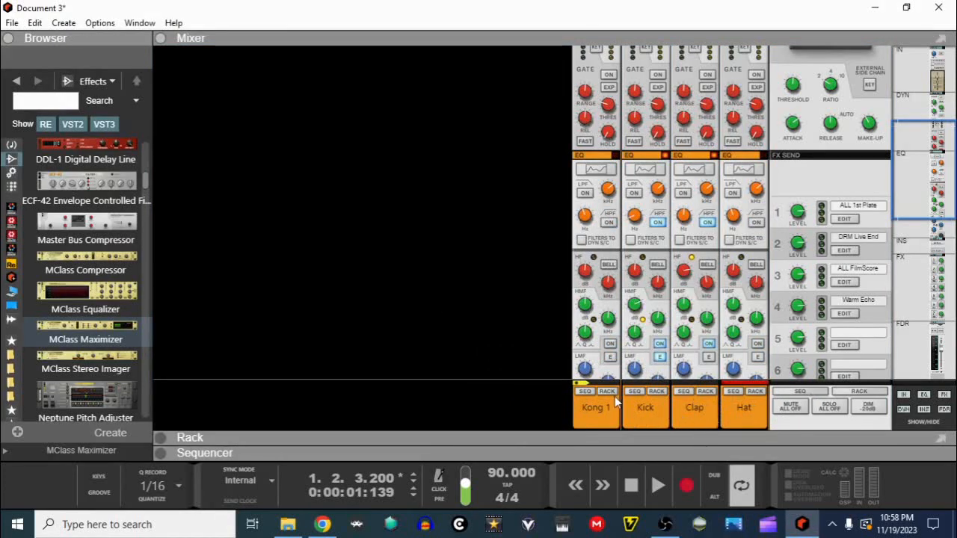
Reset the Kong 1 drum device in the rack and look over its emptied drum module and drum output setting.
click(495, 437)
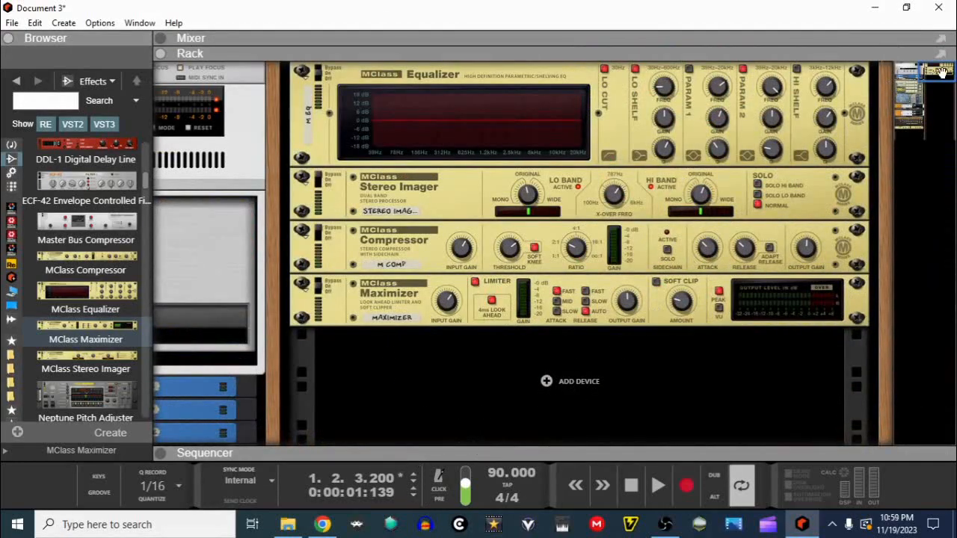
drag(941, 71, 914, 79)
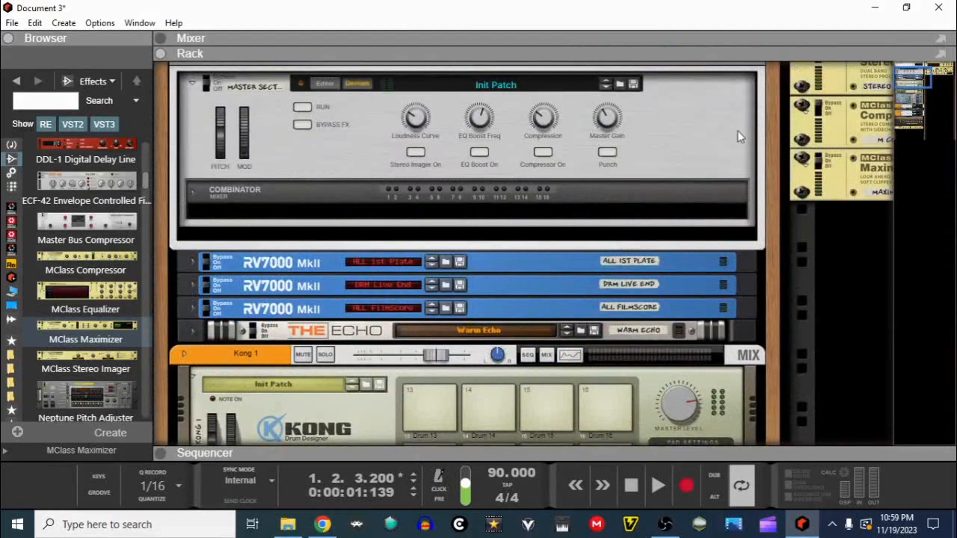
scroll(383, 331, down, 10)
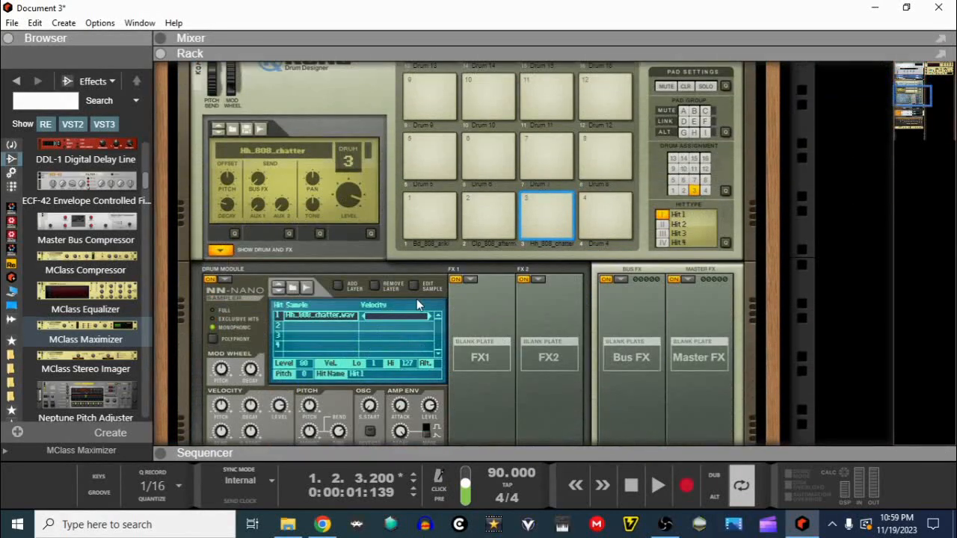
scroll(417, 303, up, 3)
right_click(365, 184)
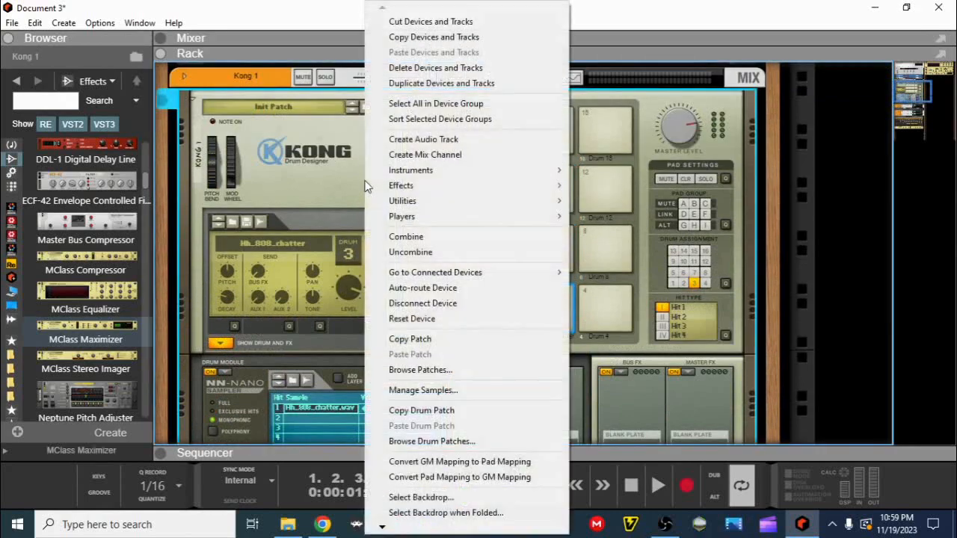
click(405, 323)
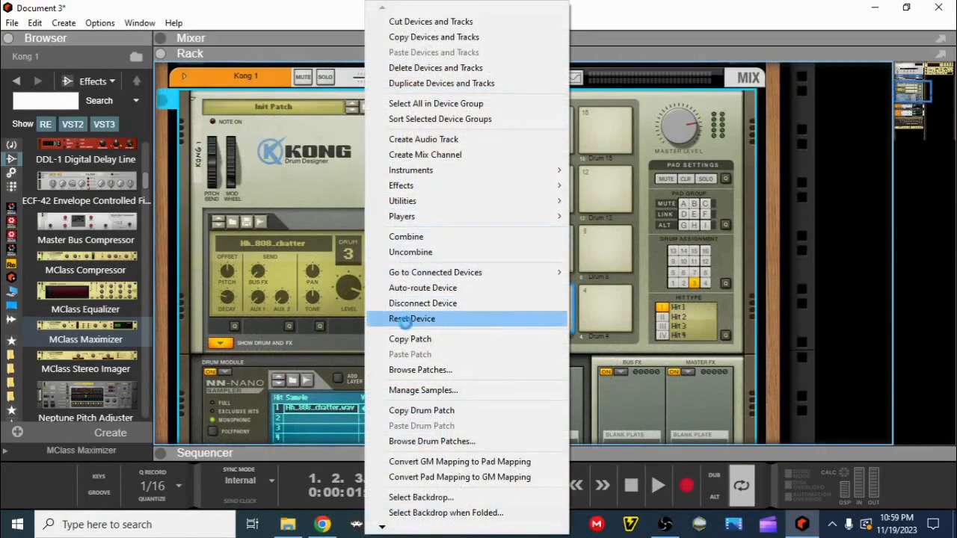
scroll(390, 288, down, 6)
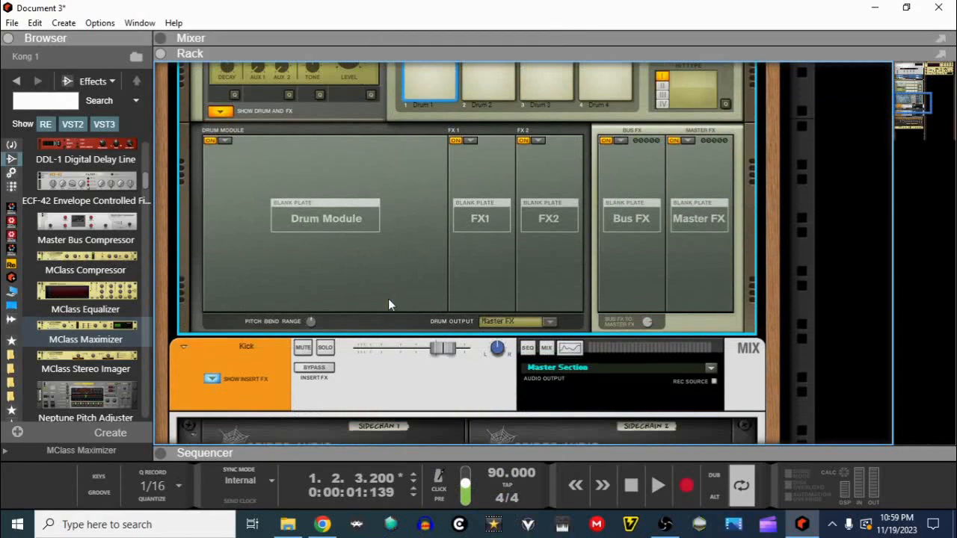
scroll(388, 305, down, 3)
scroll(367, 370, up, 5)
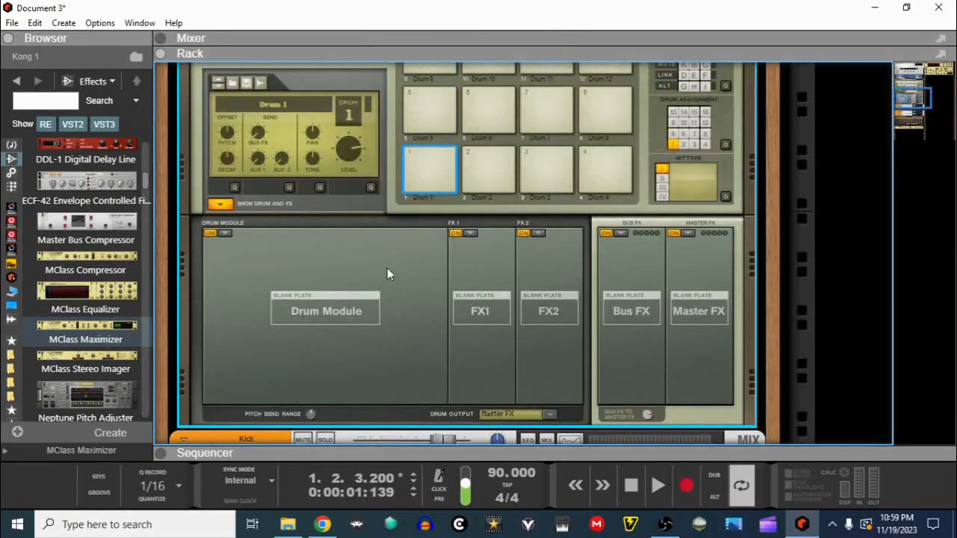
scroll(387, 272, down, 1)
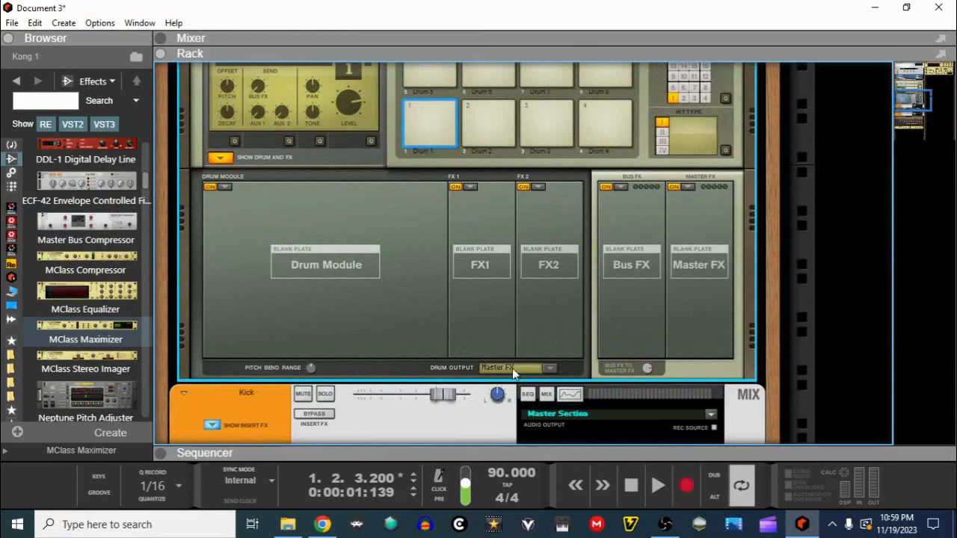
Delete the Monotone bass synthesizer Bara bra bas from the rack and confirm the deletion.
scroll(513, 368, down, 1)
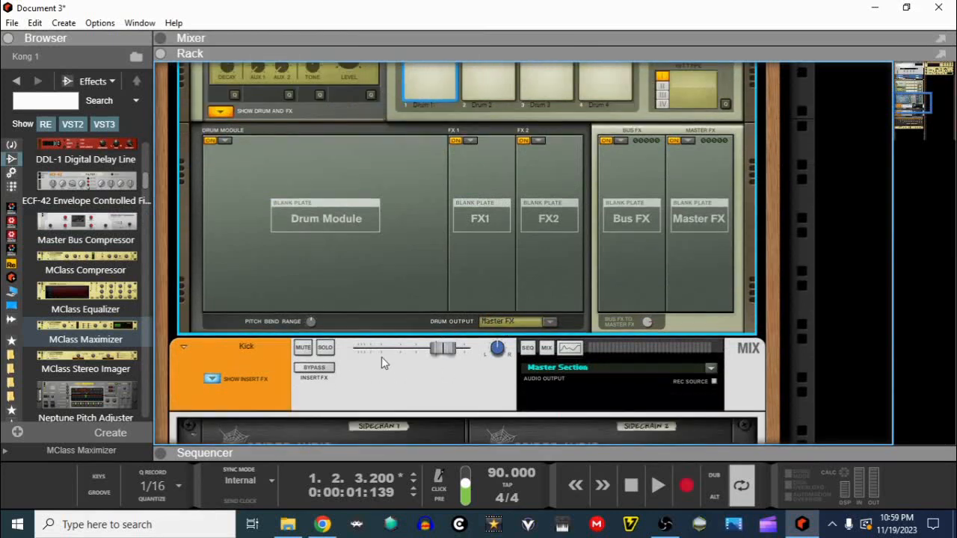
scroll(381, 357, up, 7)
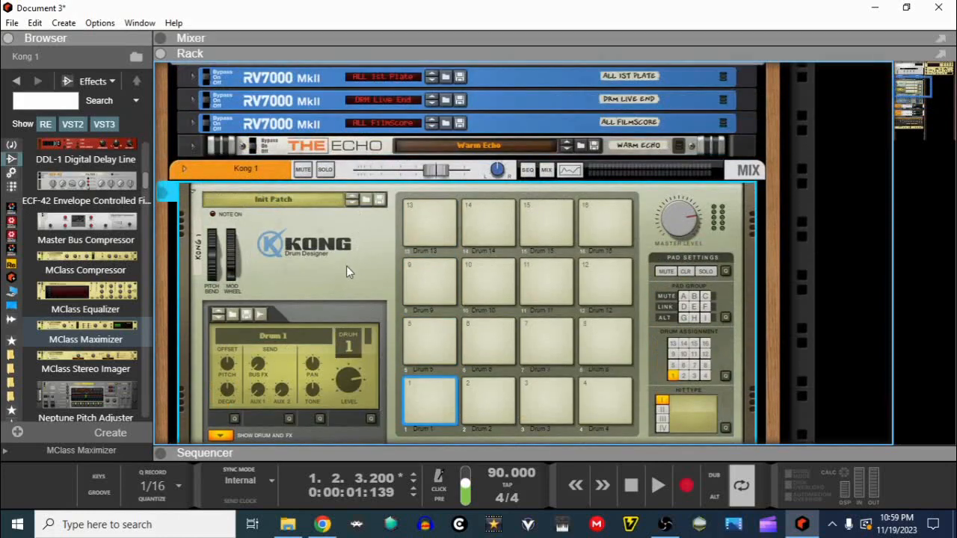
scroll(292, 228, down, 3)
scroll(291, 228, down, 7)
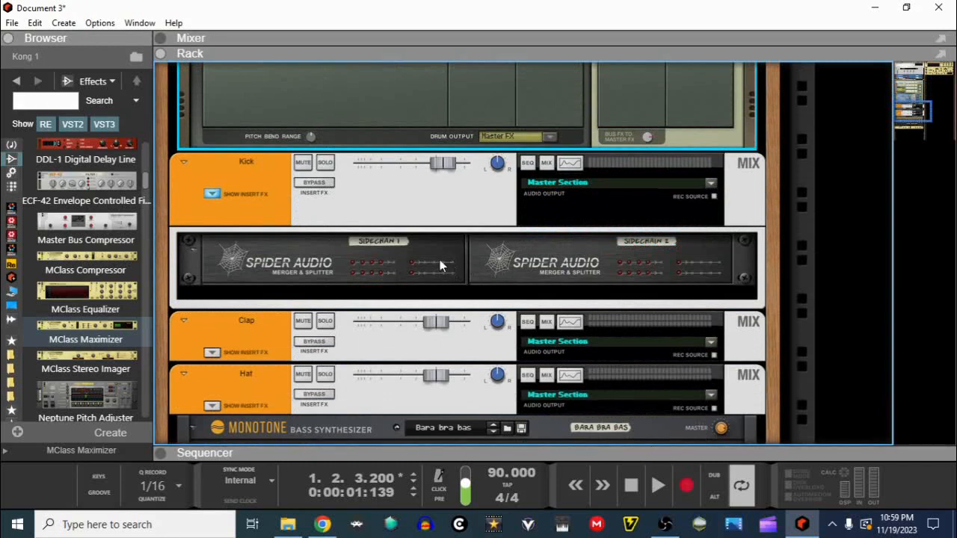
scroll(484, 257, down, 2)
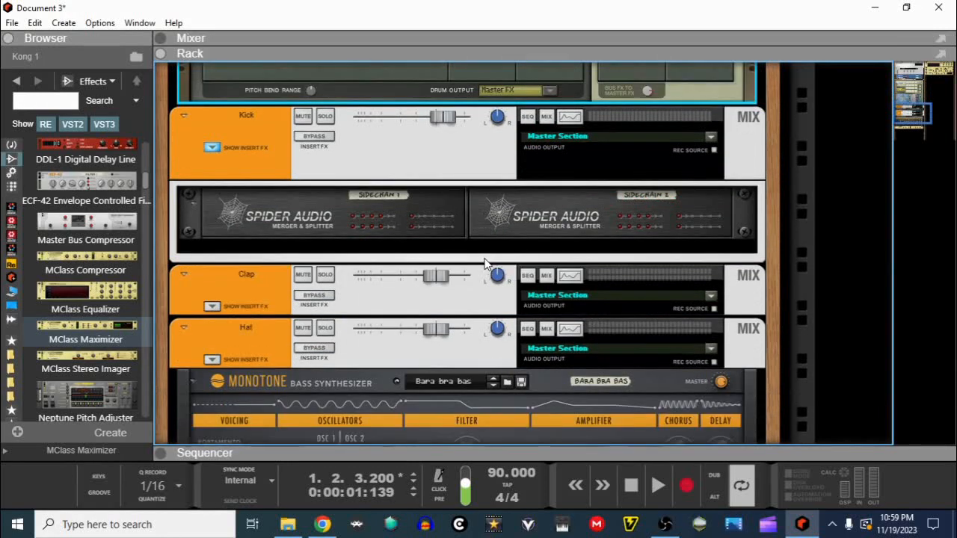
click(329, 338)
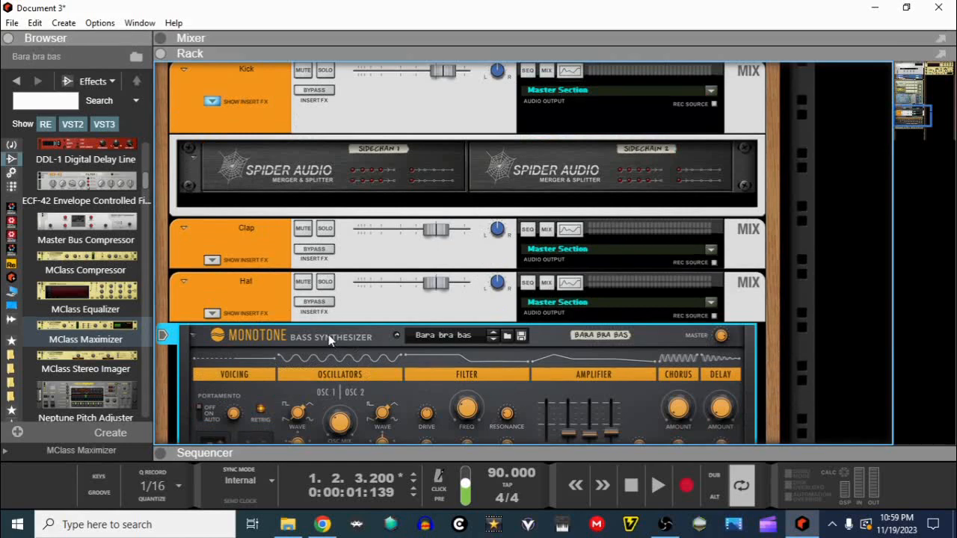
key(Delete)
click(449, 284)
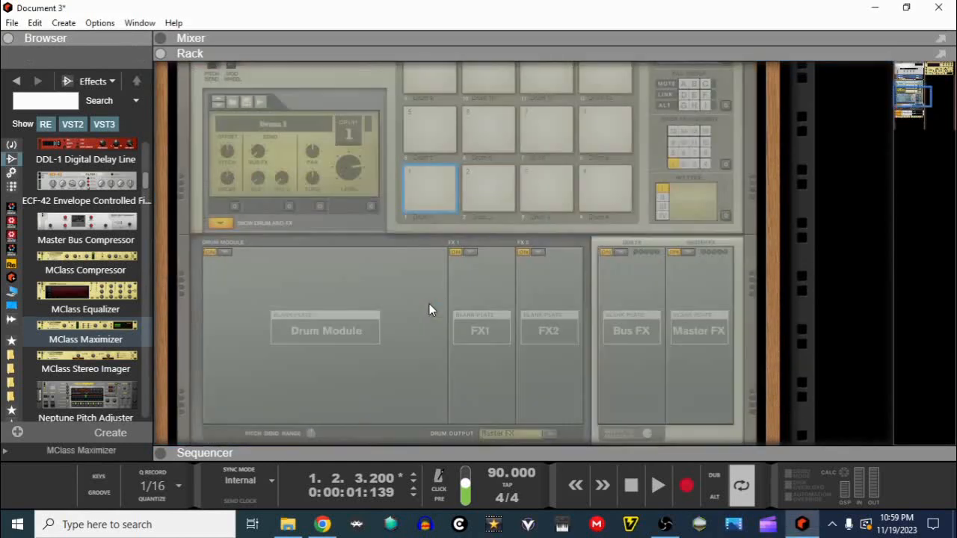
Delete the leftover MClass Compressor below the Hat channel from the rack and confirm the deletion.
scroll(426, 305, down, 6)
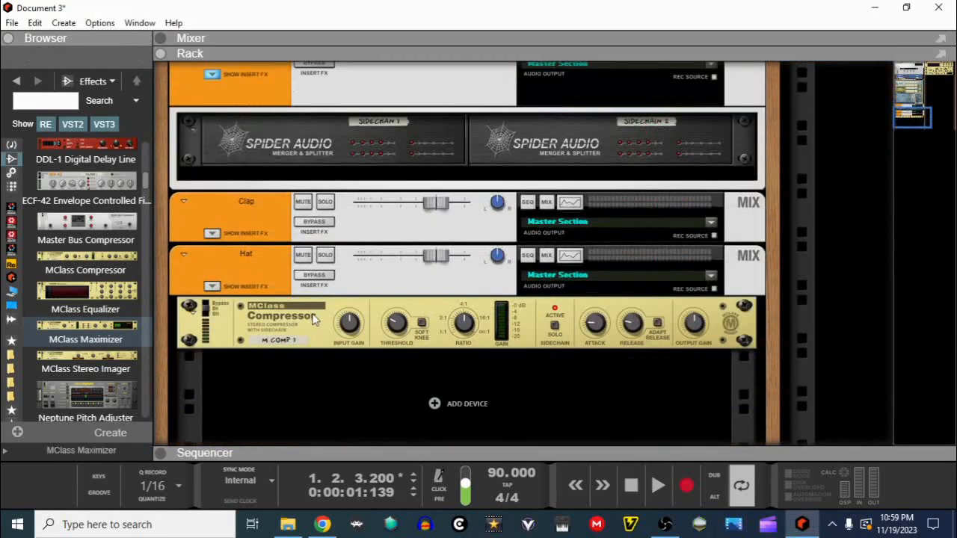
click(316, 319)
key(Delete)
click(451, 285)
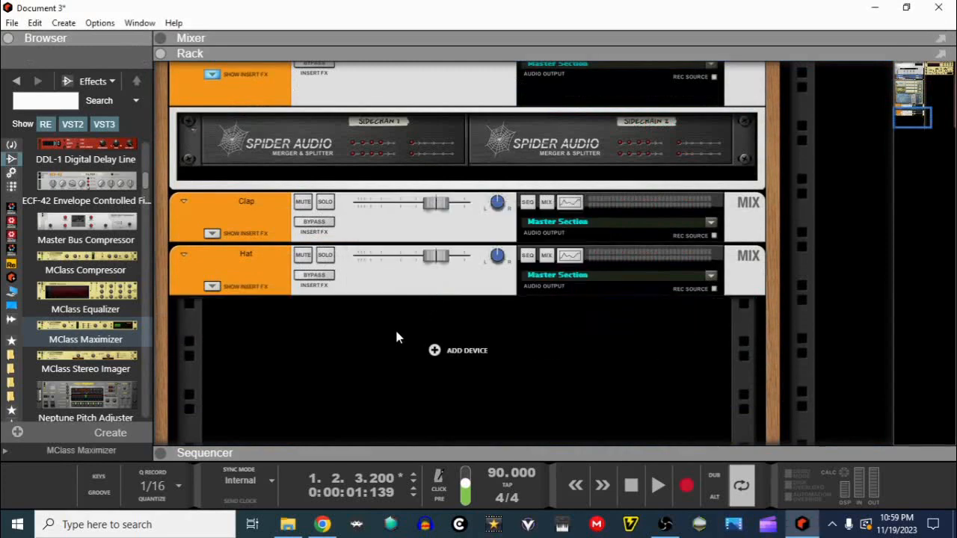
Save the cleared song in the Songs folder as a Reason song file named Drum Template.
scroll(397, 328, up, 5)
scroll(391, 328, up, 10)
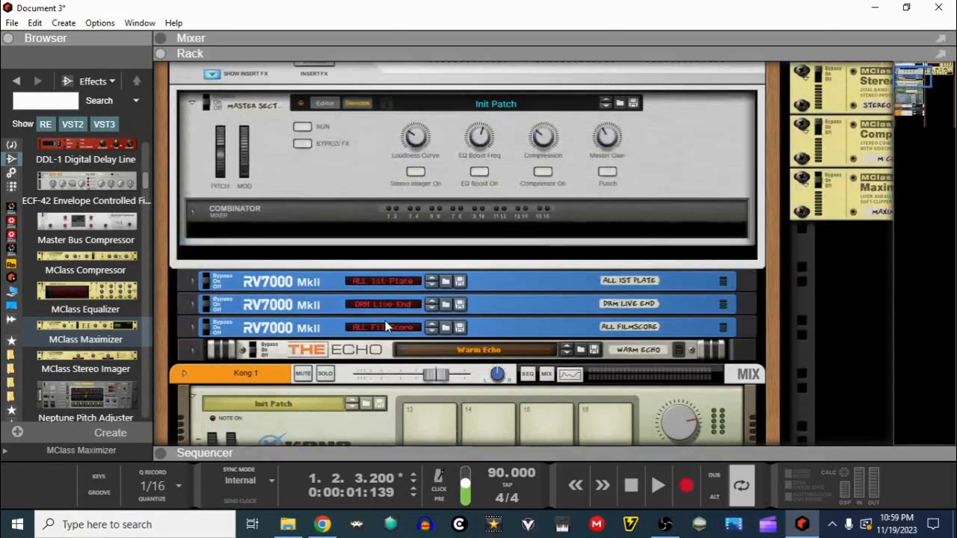
click(11, 22)
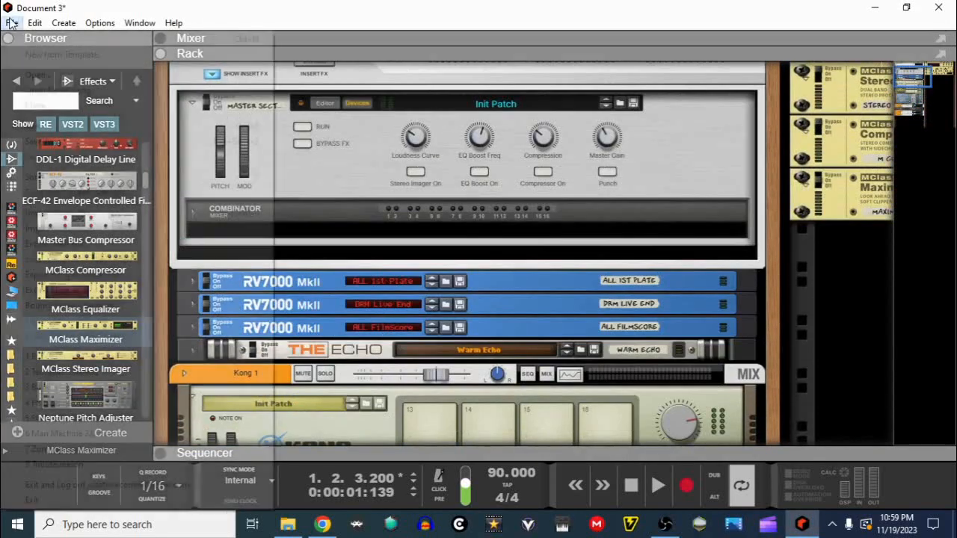
click(79, 140)
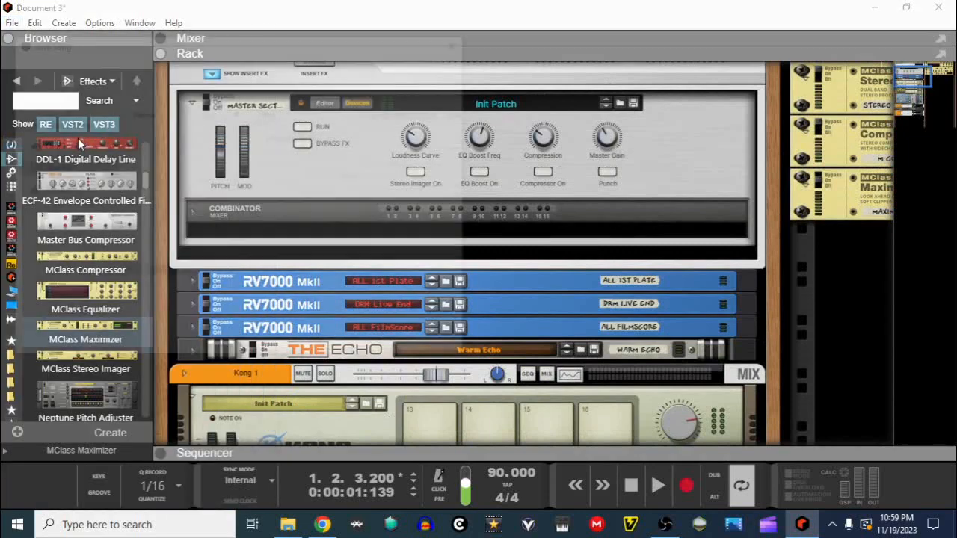
key(BackSpace)
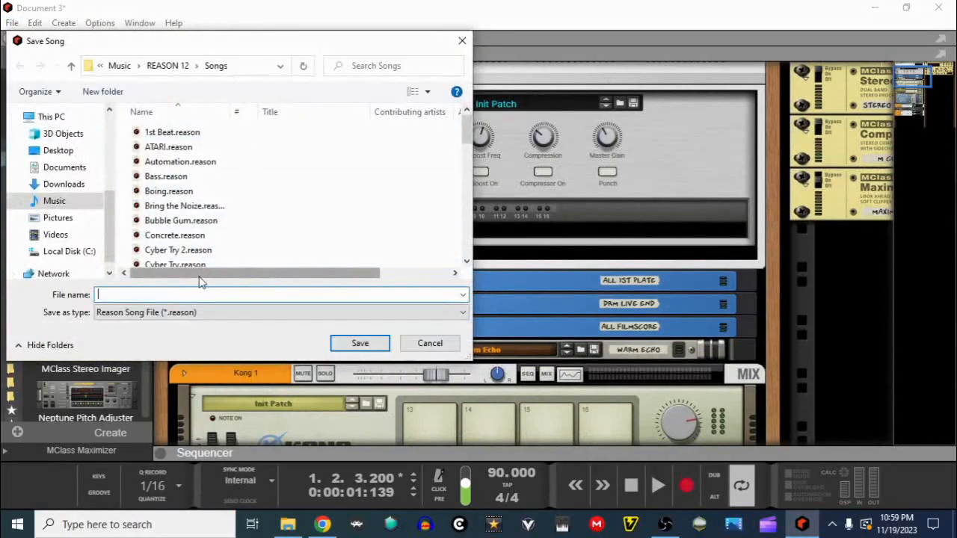
text(Te)
key(BackSpace)
key(BackSpace)
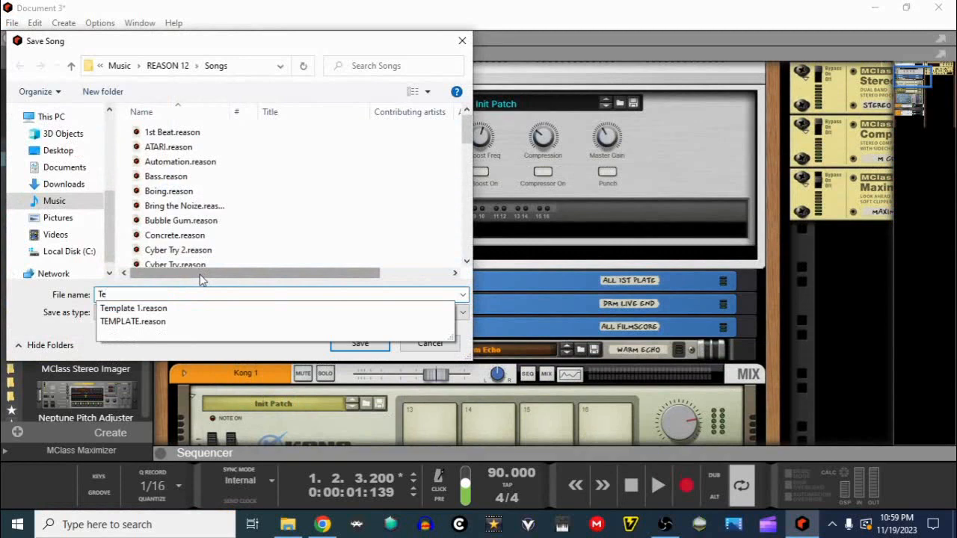
text(Dru)
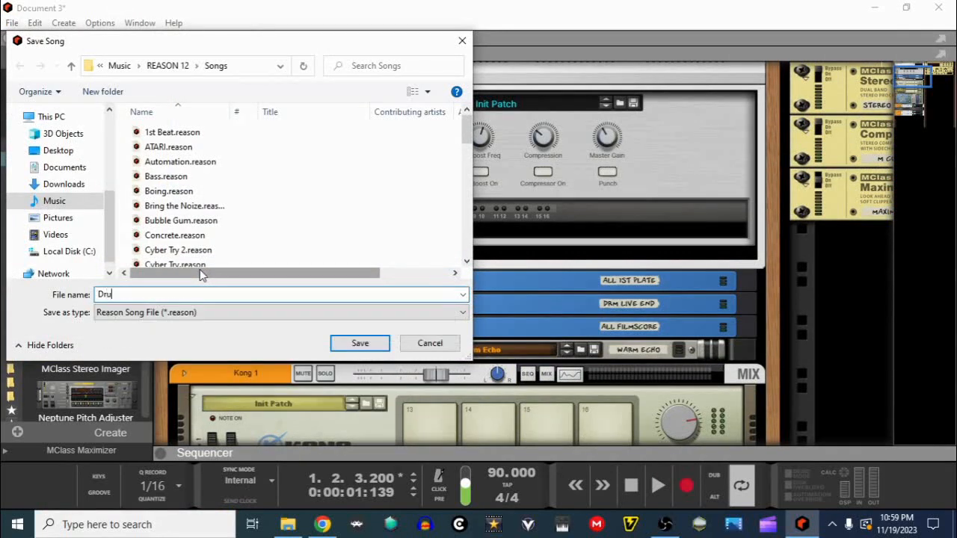
text(m Template)
click(366, 345)
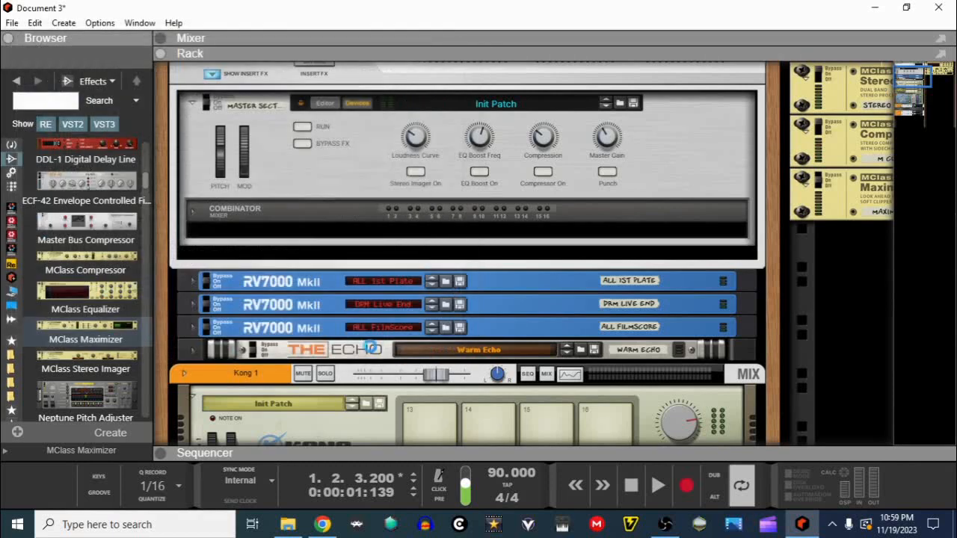
click(12, 23)
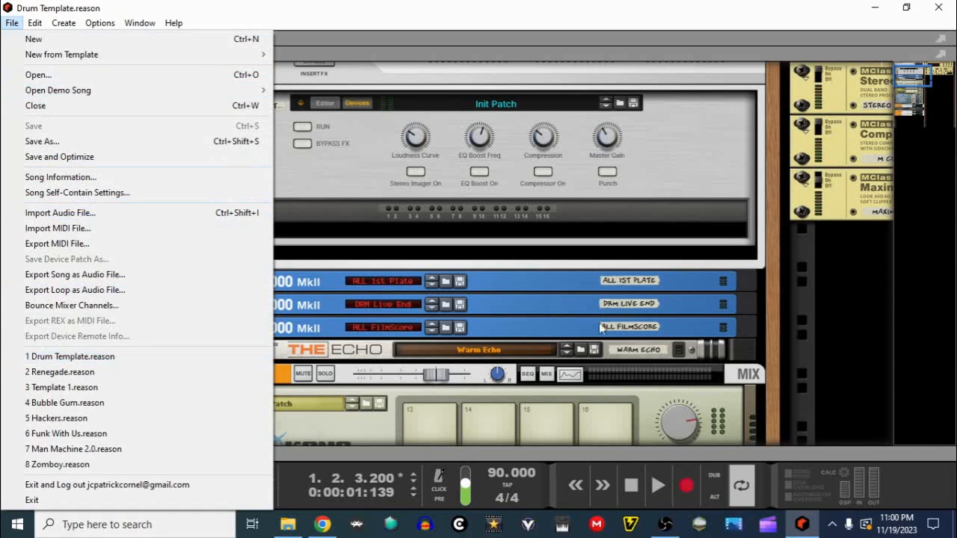
click(667, 21)
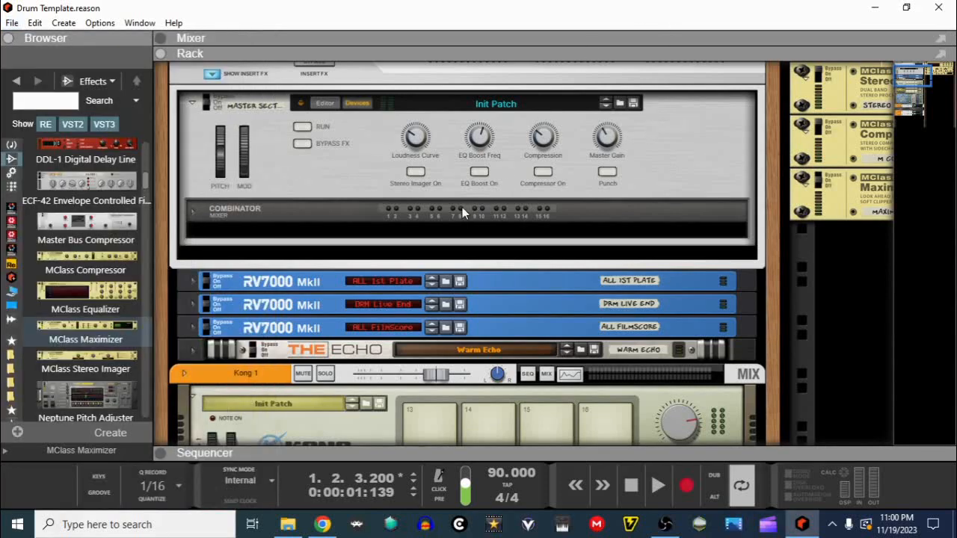